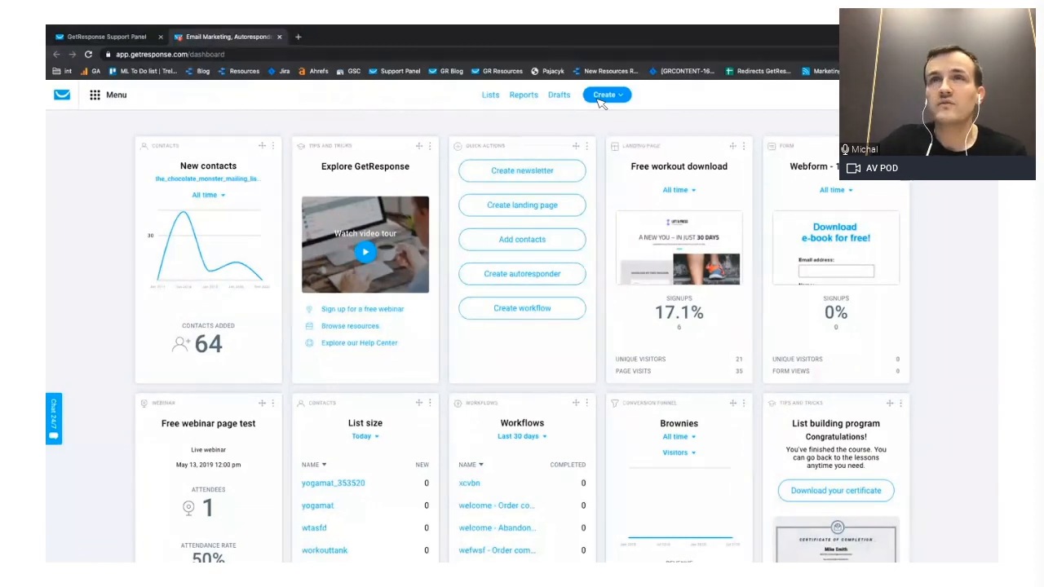
- Create a new newsletter and name the message "Sales email campaign"
left_click(598, 98)
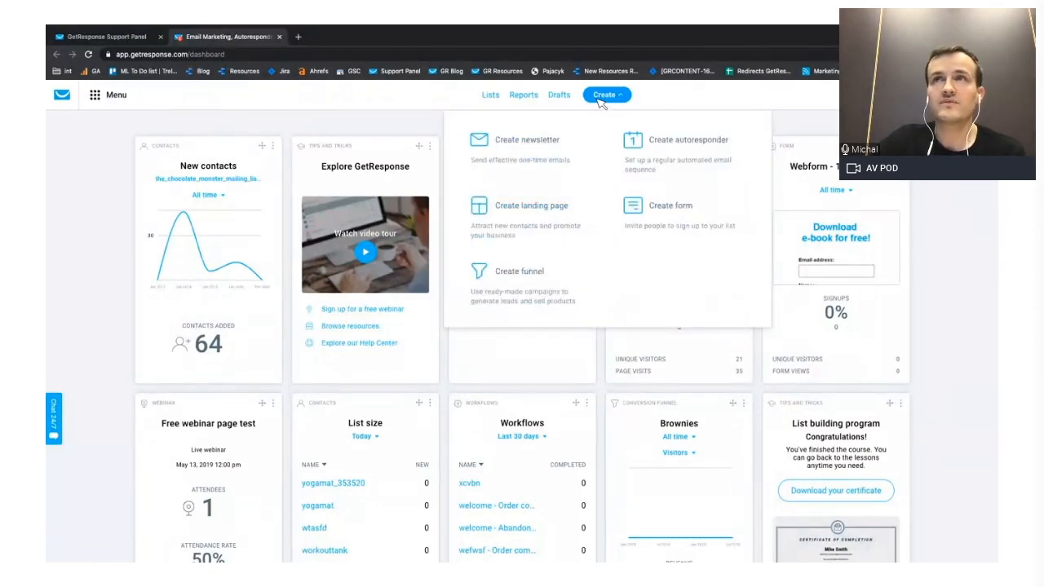
left_click(531, 145)
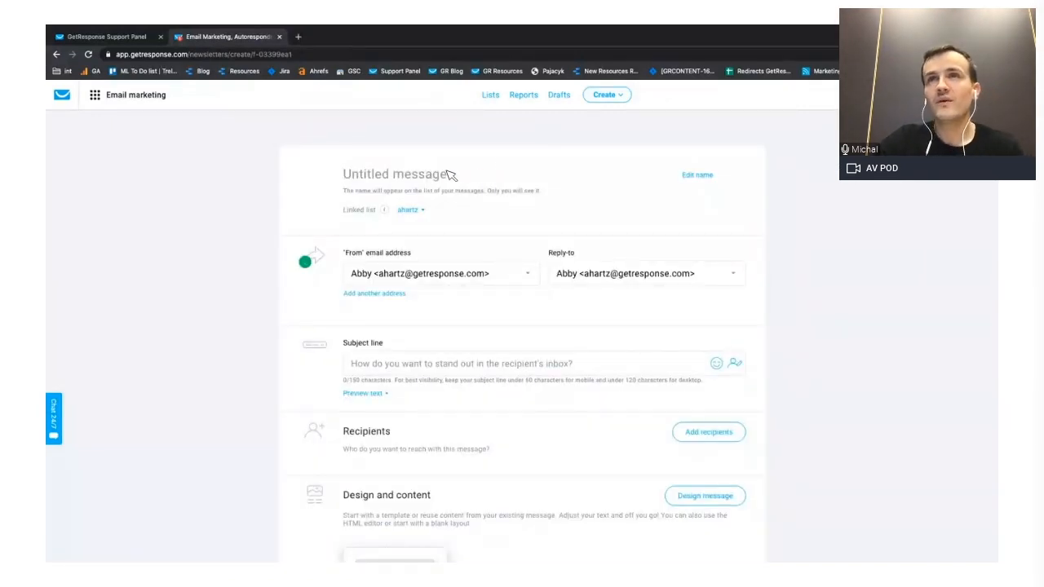
left_click(451, 175)
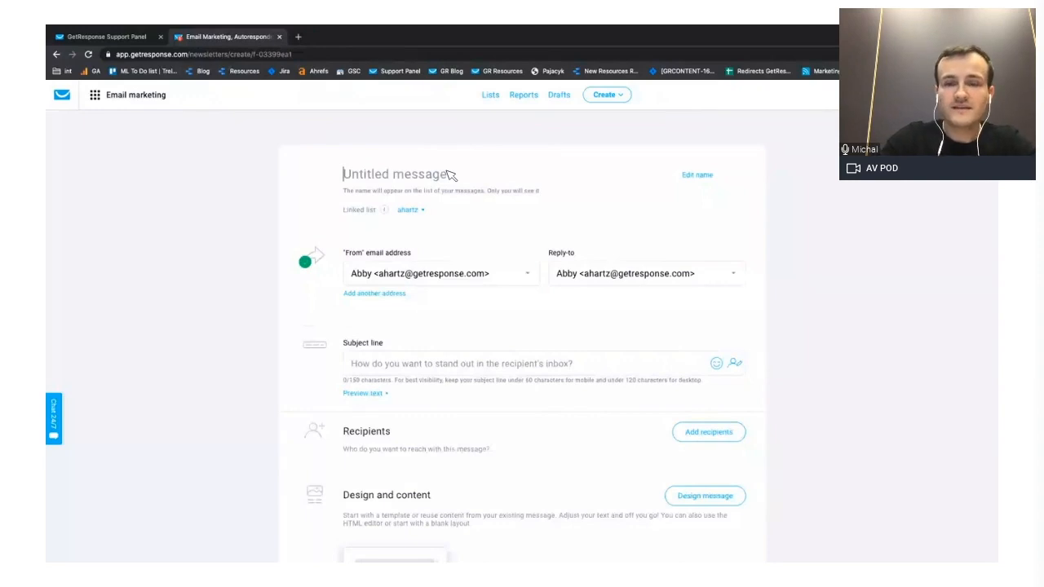
type("Sales email campaign")
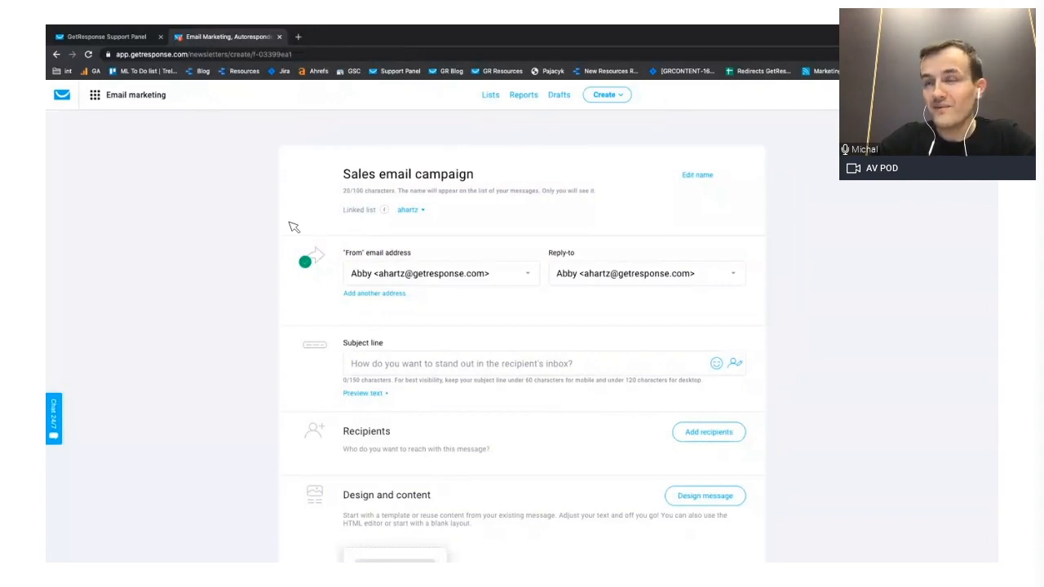
- Review the newsletter's sender, subject line, recipients, and design and content settings
scroll(293, 227, "down", 1)
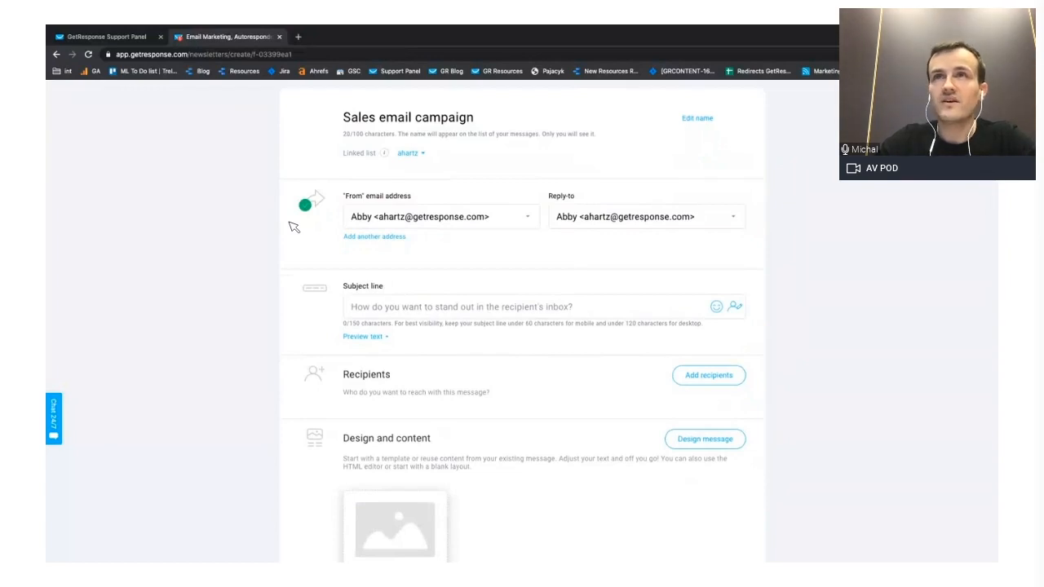
scroll(367, 272, "down", 1)
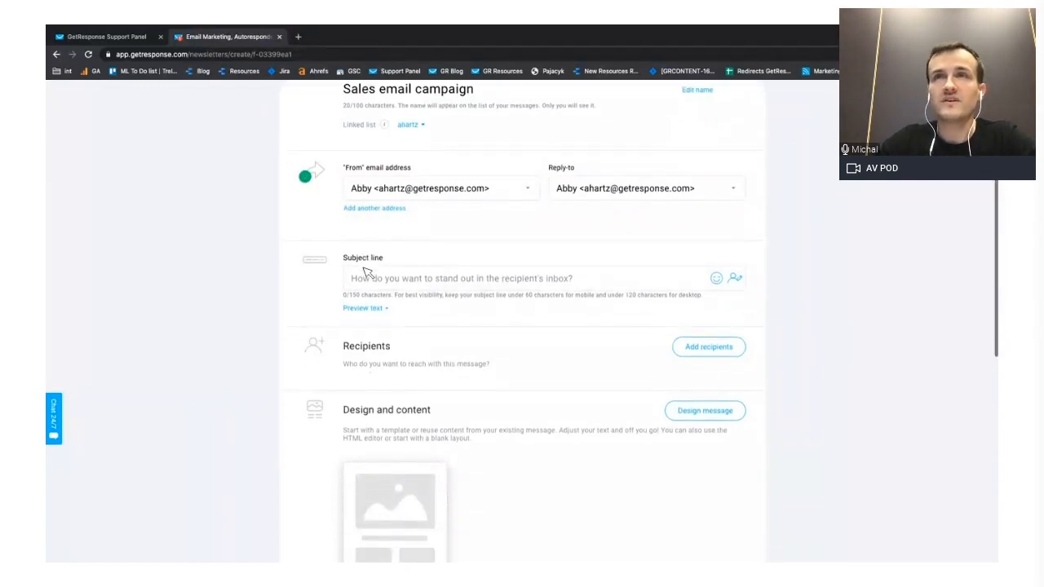
scroll(367, 272, "up", 1)
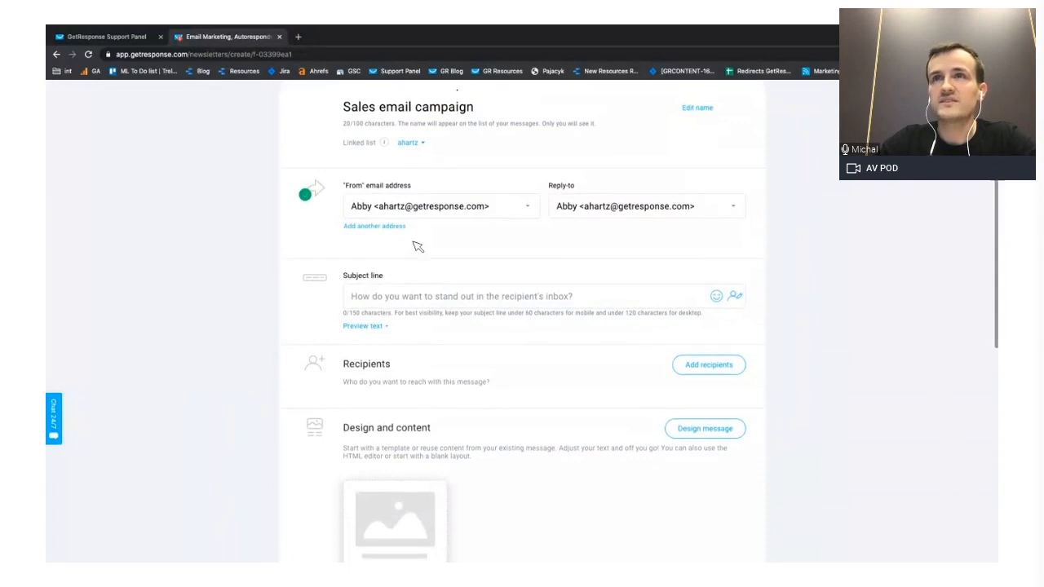
scroll(390, 285, "down", 1)
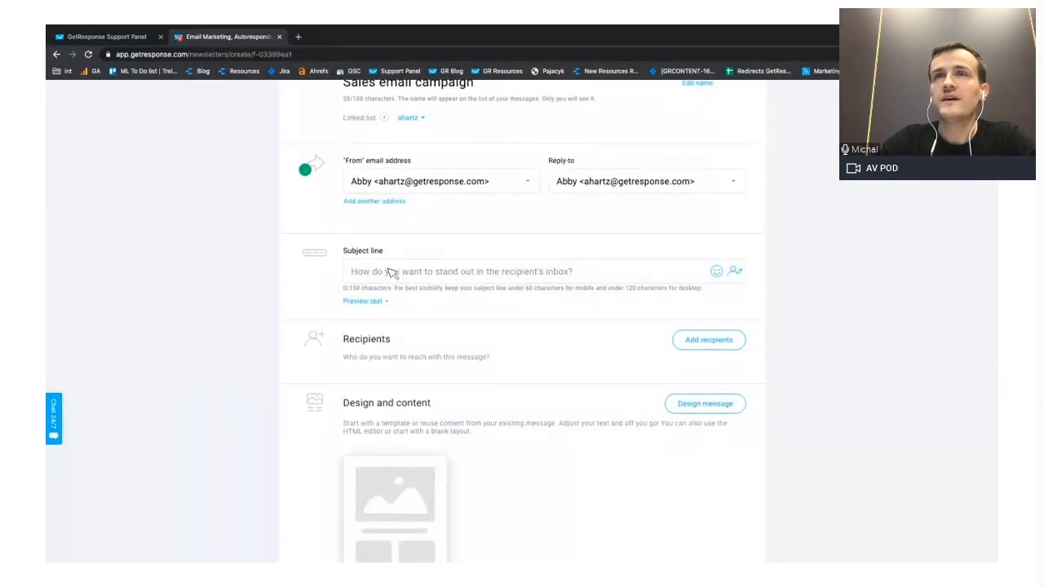
left_click(391, 273)
scroll(392, 273, "down", 1)
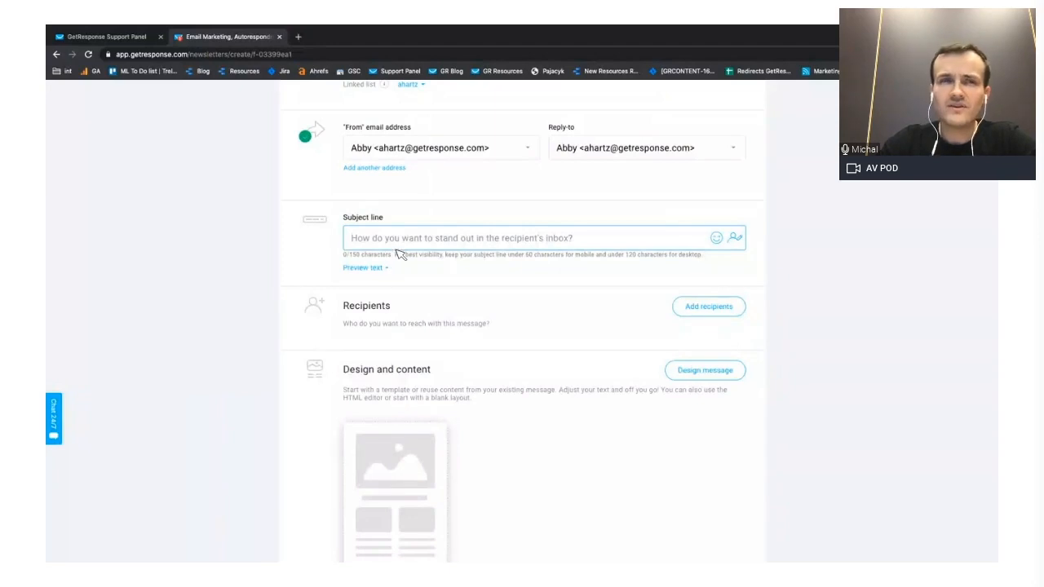
scroll(399, 253, "down", 2)
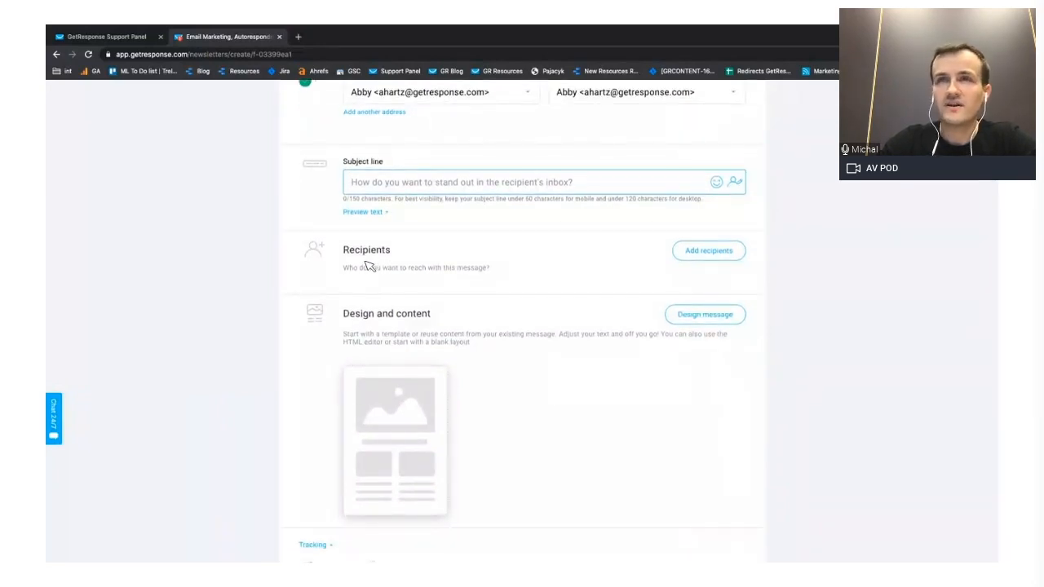
scroll(368, 266, "down", 1)
- Start the message design from the predesigned "Big sale" template
mouse_move(380, 406)
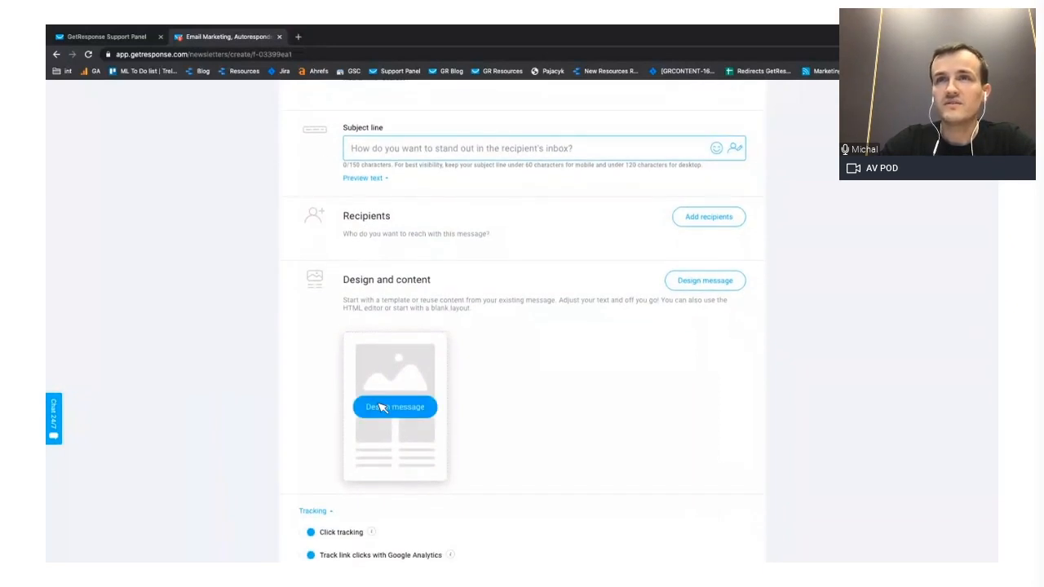
left_click(380, 407)
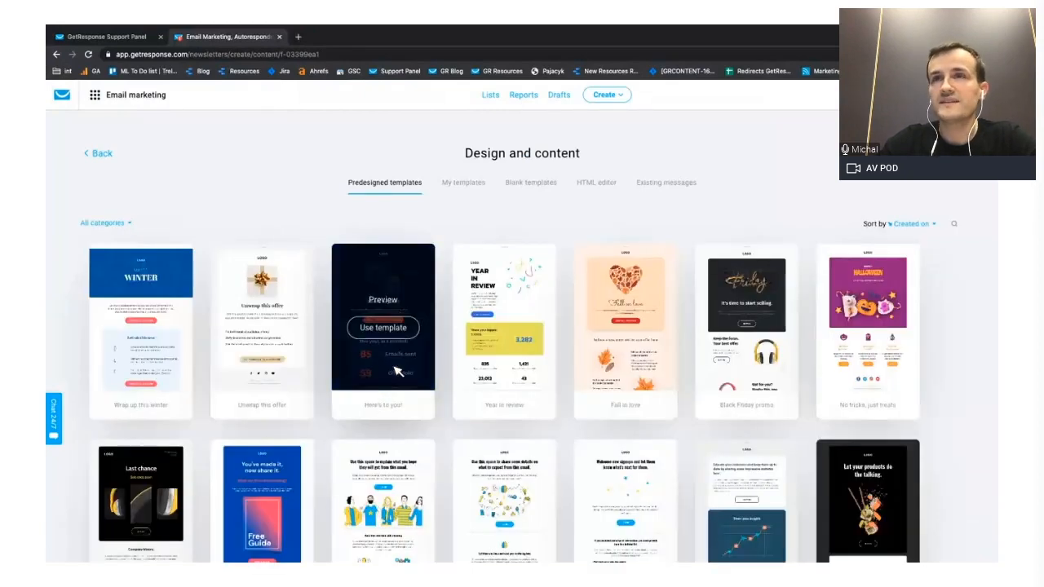
scroll(492, 217, "down", 3)
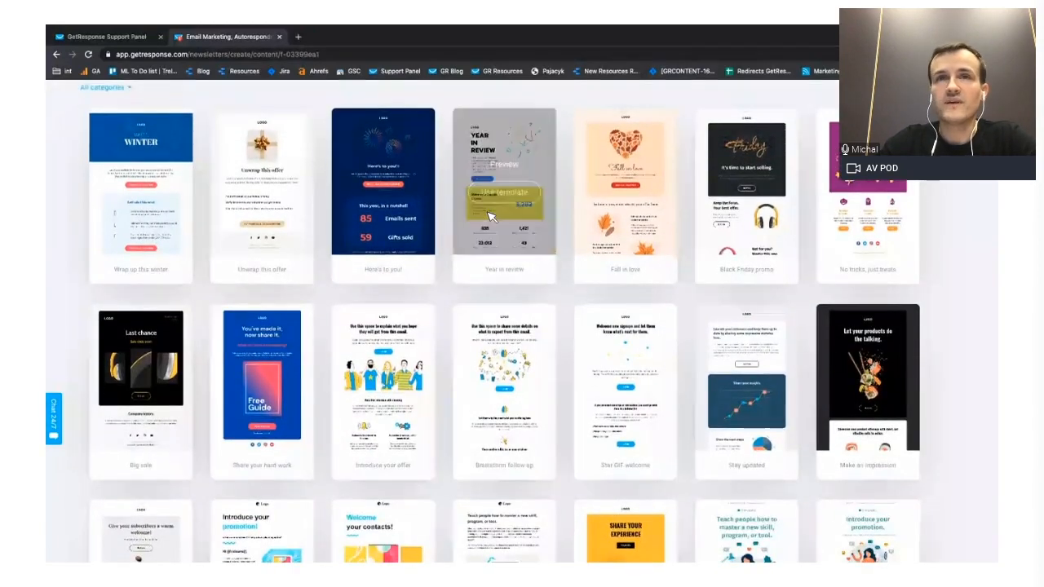
mouse_move(143, 390)
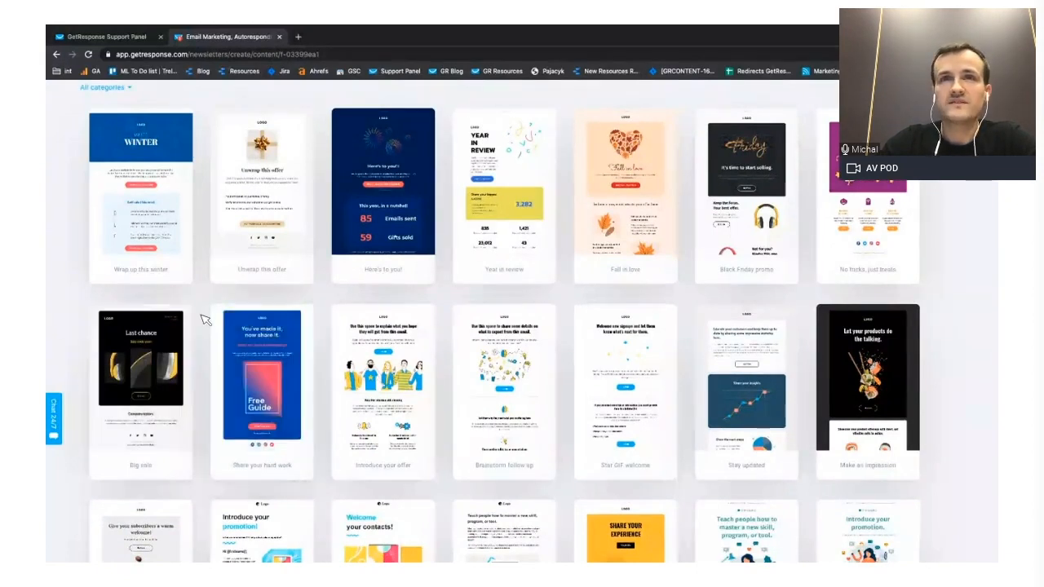
scroll(205, 320, "down", 1)
mouse_move(155, 351)
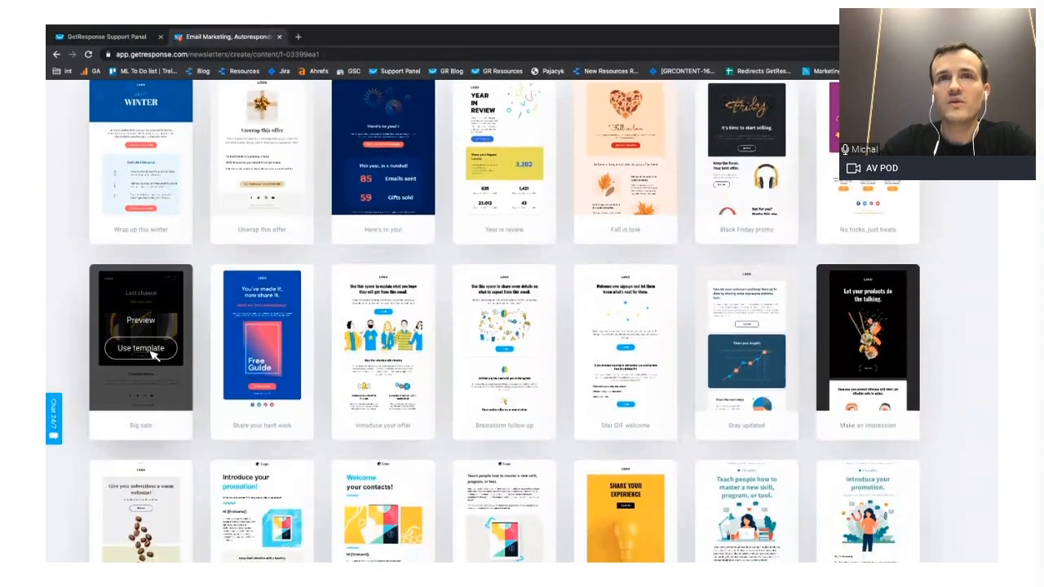
left_click(152, 350)
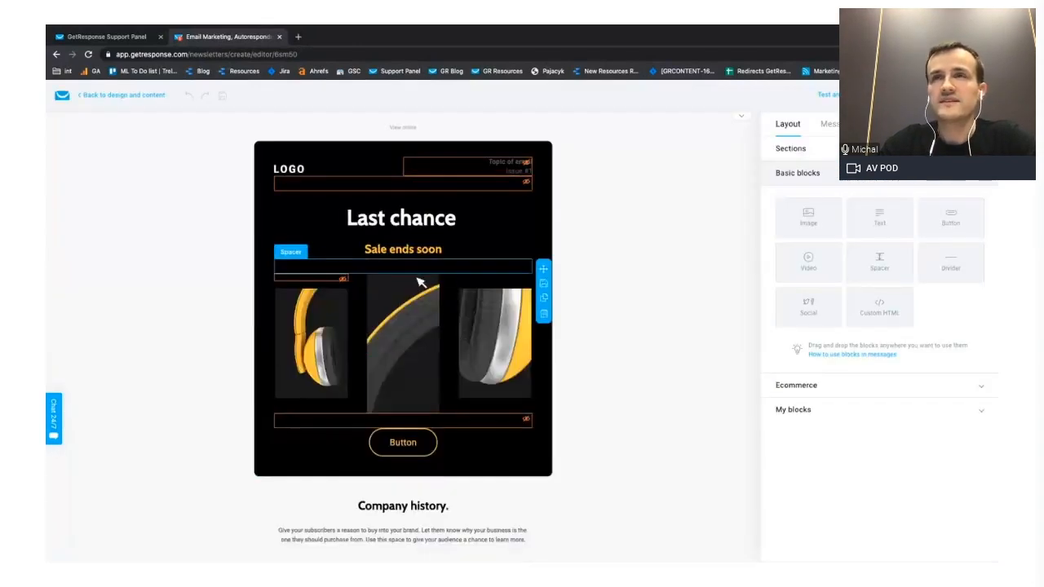
- Look through the template and preview the message in the desktop and mobile comparison view, then return to the layout
scroll(447, 273, "down", 2)
scroll(447, 273, "up", 2)
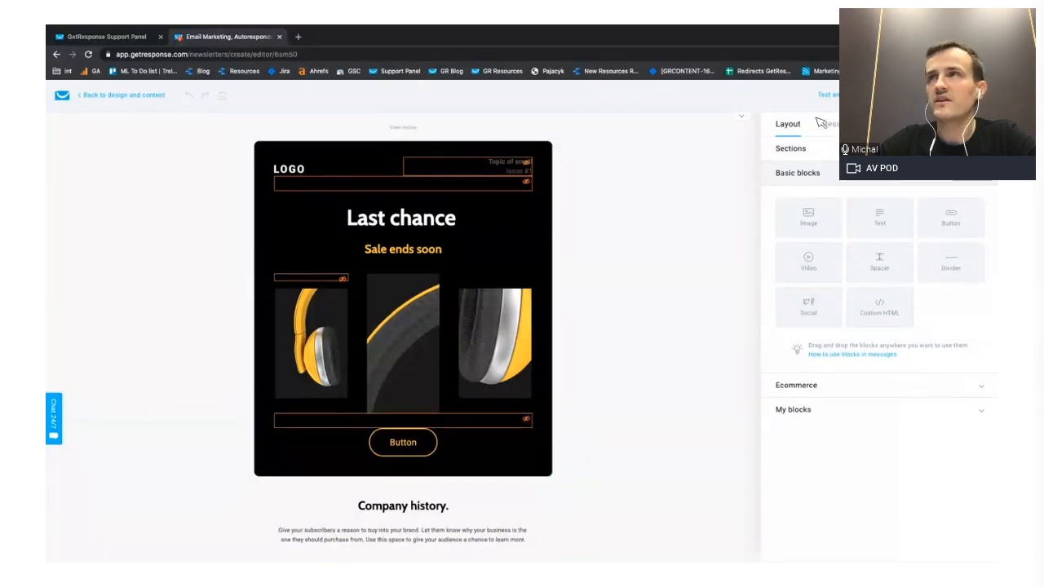
left_click(827, 95)
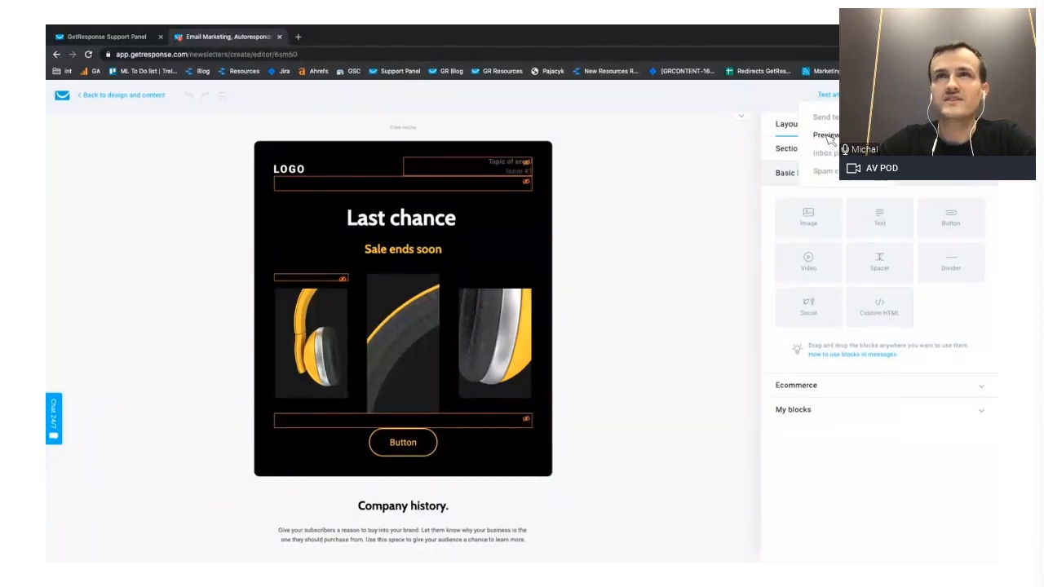
left_click(827, 136)
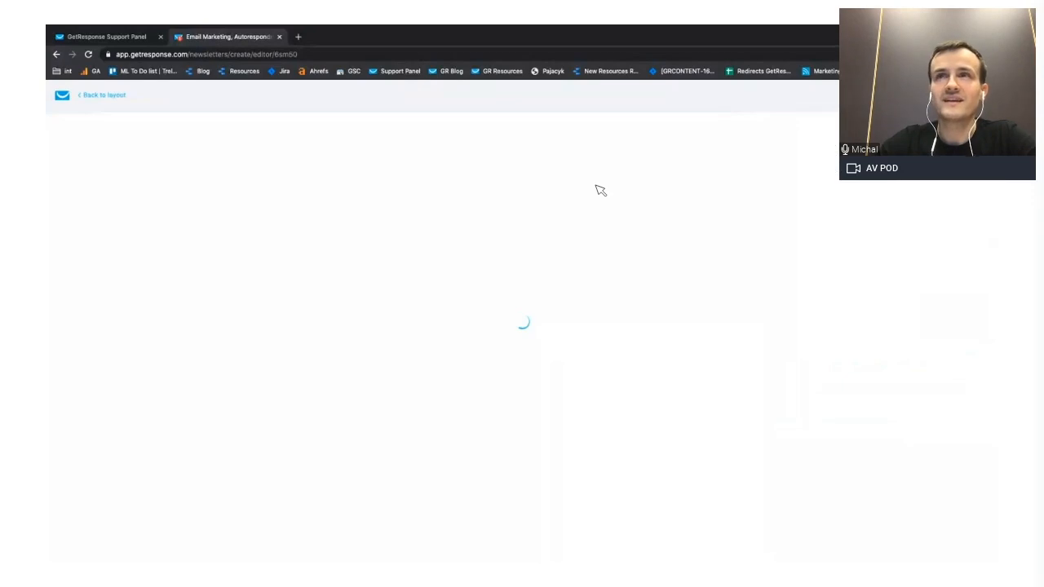
left_click(625, 140)
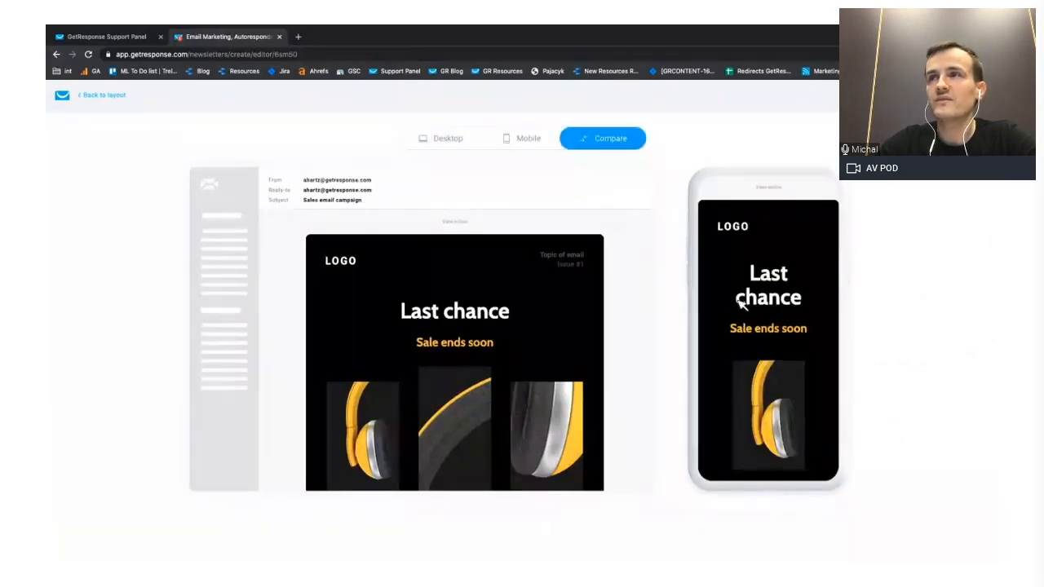
scroll(741, 303, "down", 10)
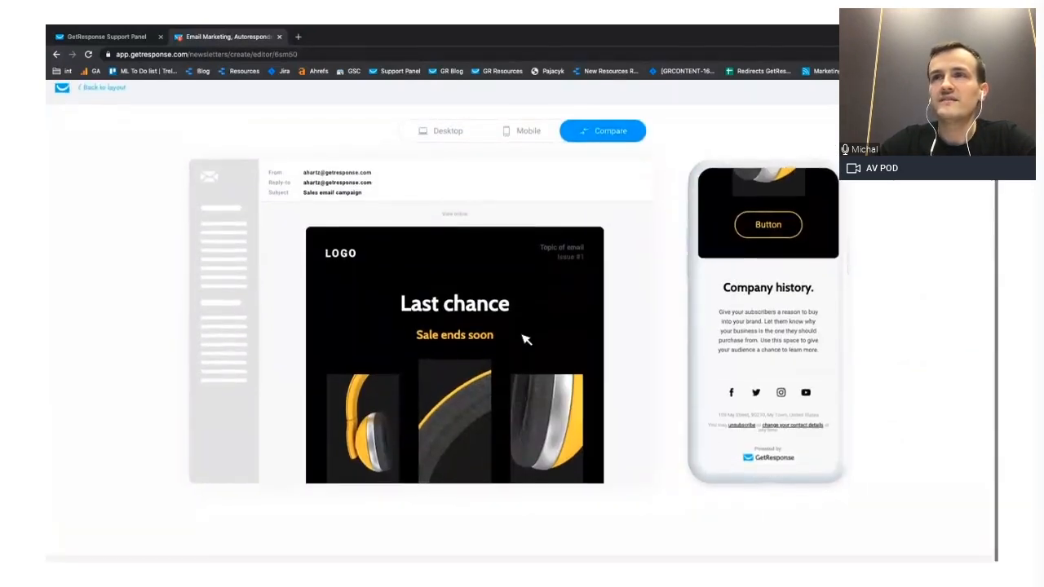
scroll(526, 340, "down", 5)
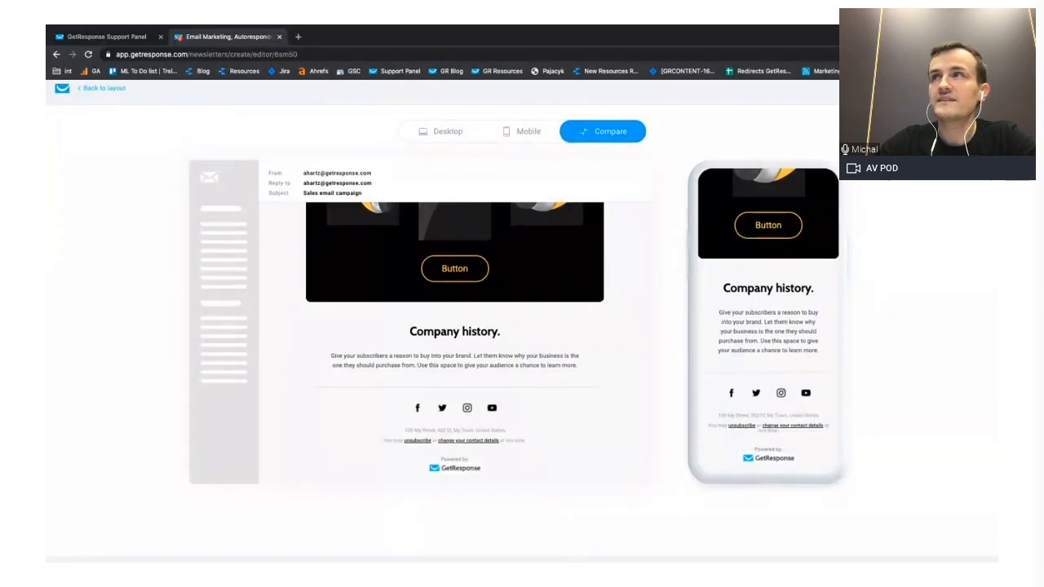
key("Escape")
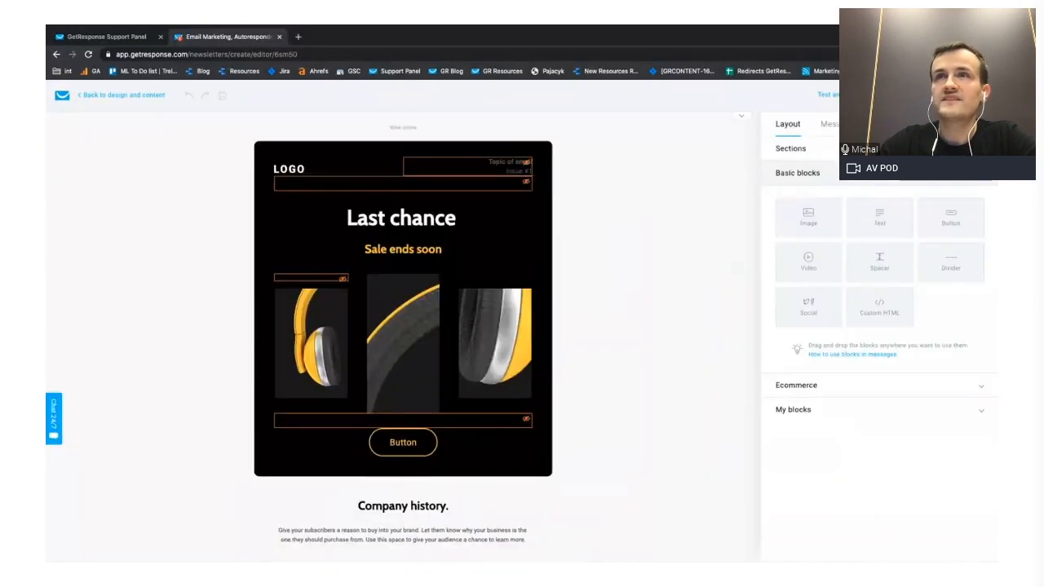
- Try out a text block above the "Last chance" heading and delete it again
left_click(520, 190)
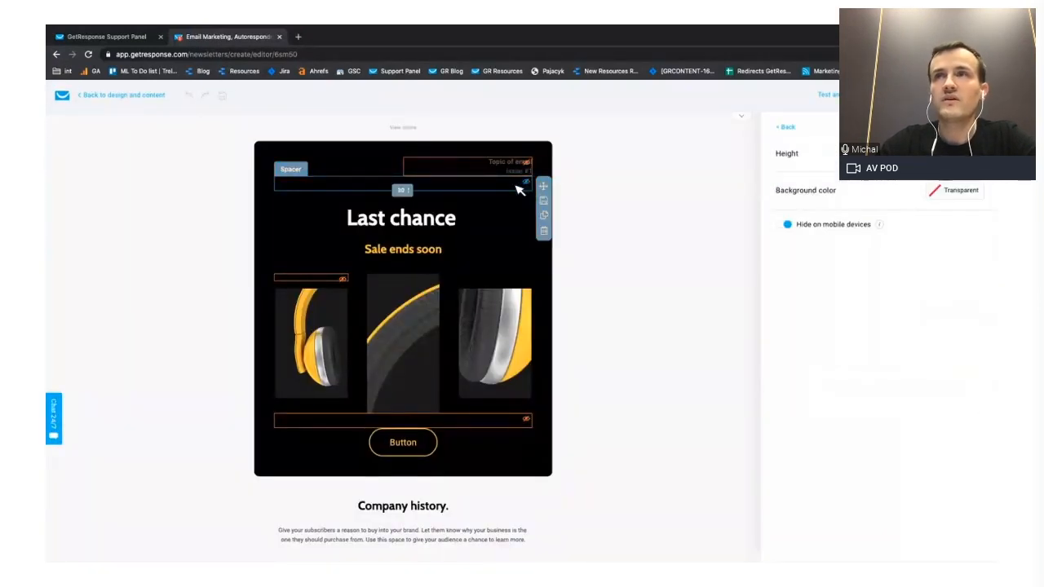
left_click(783, 128)
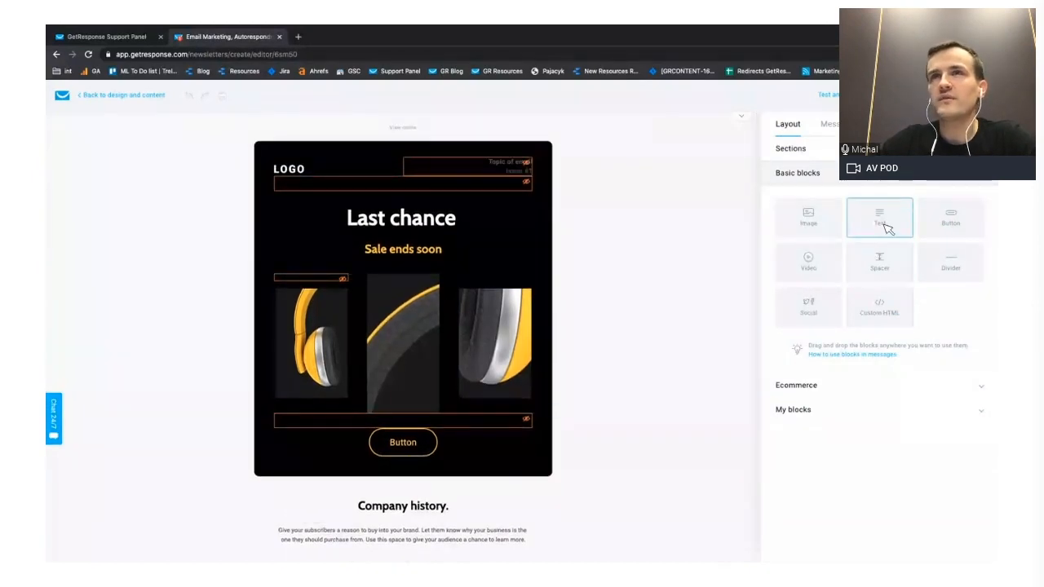
left_click_drag(887, 228, 466, 226)
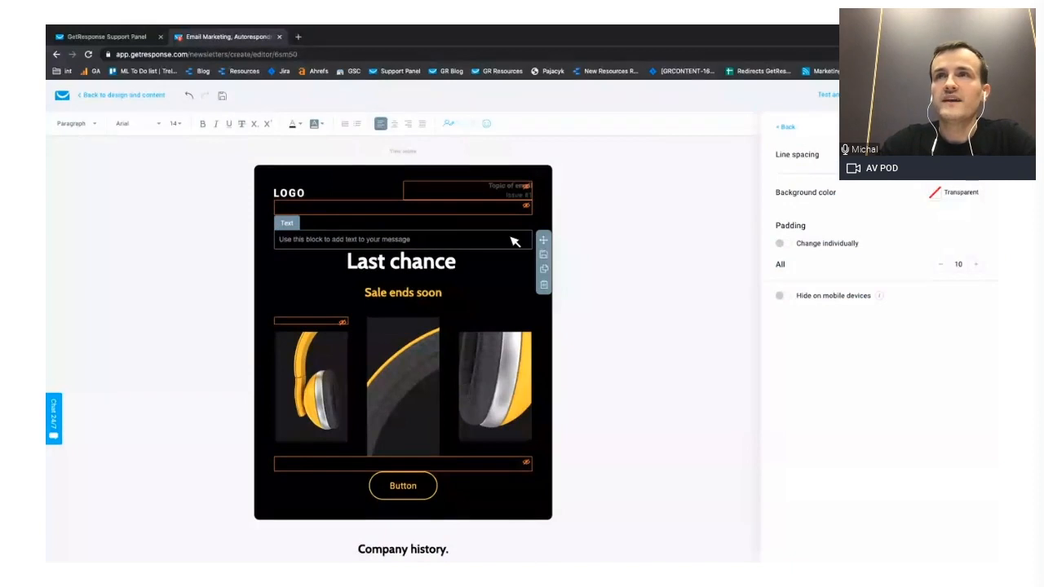
left_click(544, 285)
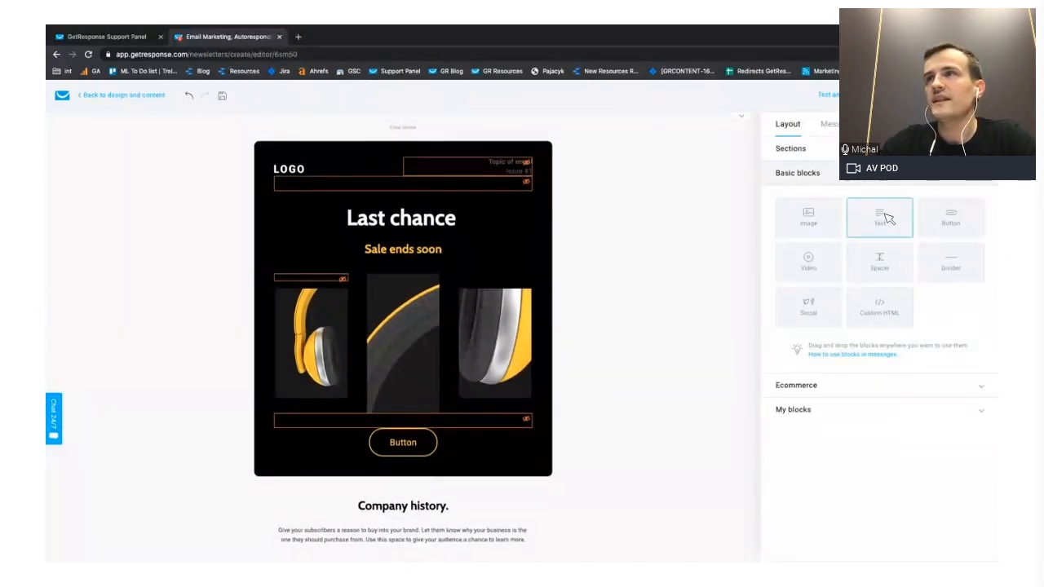
left_click_drag(879, 266, 551, 196)
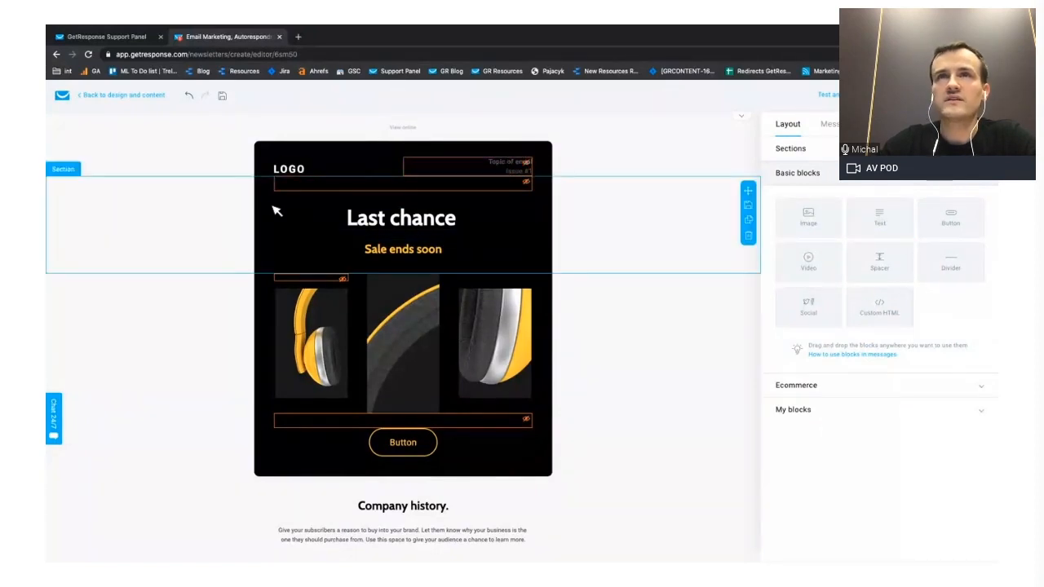
- Duplicate the "Last chance" section and delete the heading, the "Sale ends soon" text and both spacers from the upper copy
left_click(224, 230)
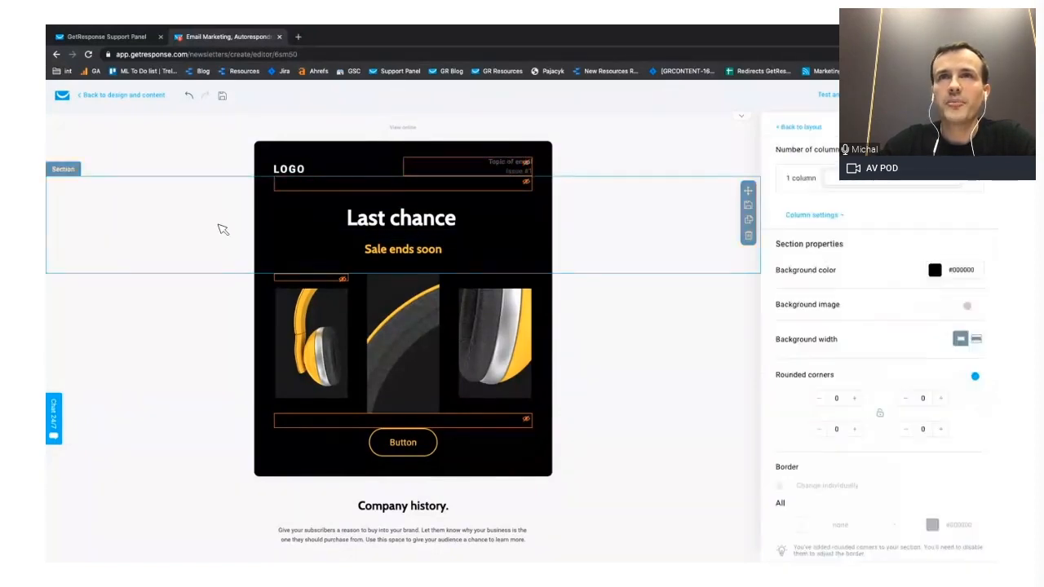
left_click(749, 220)
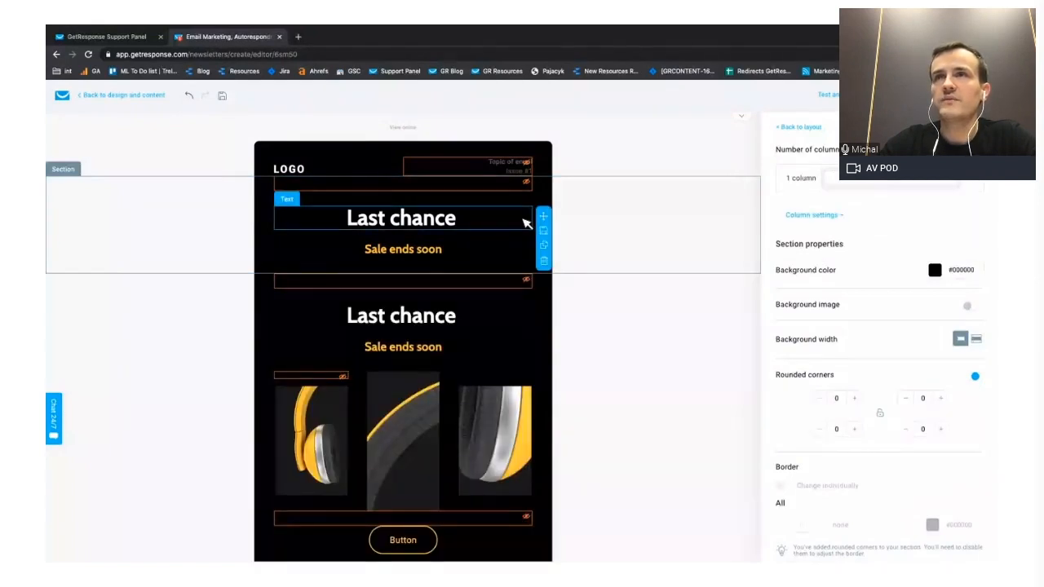
left_click(544, 261)
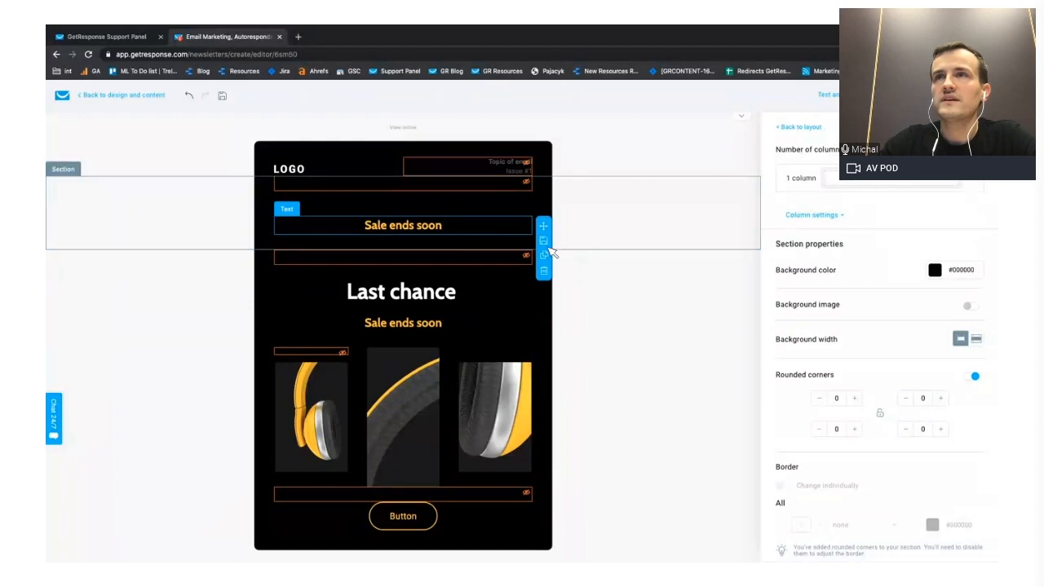
left_click(545, 271)
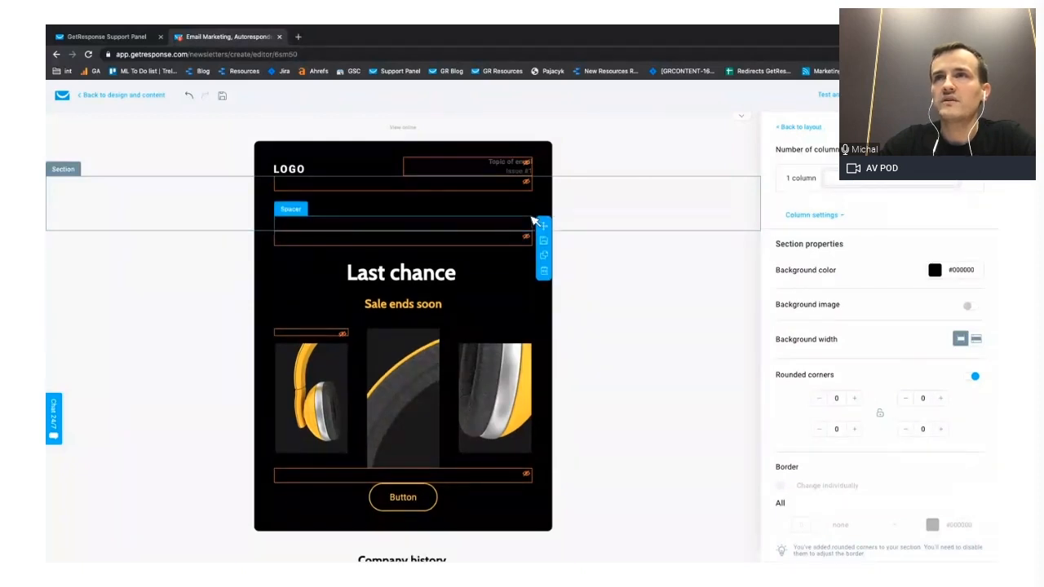
left_click(545, 270)
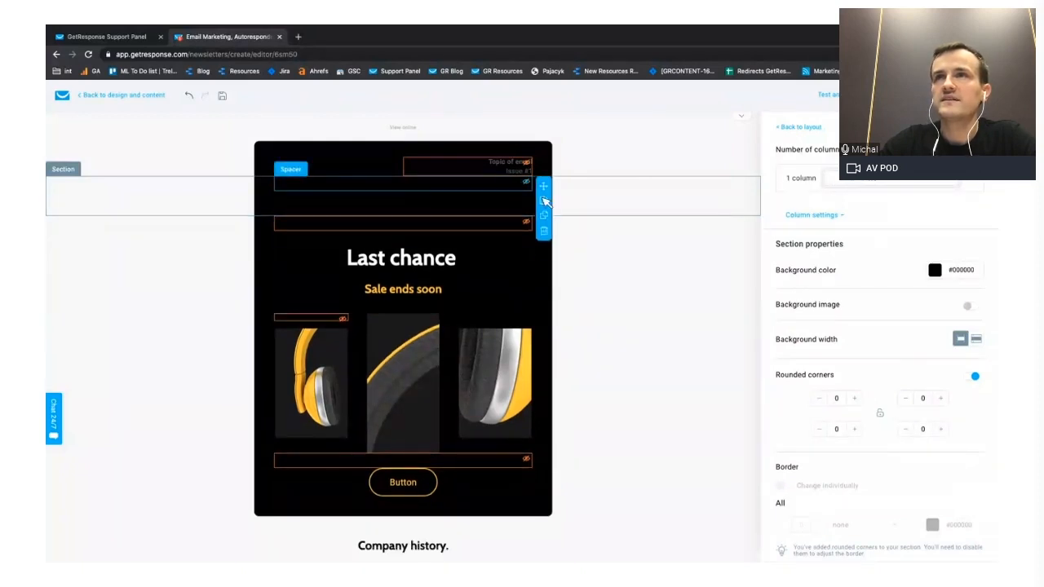
left_click(544, 231)
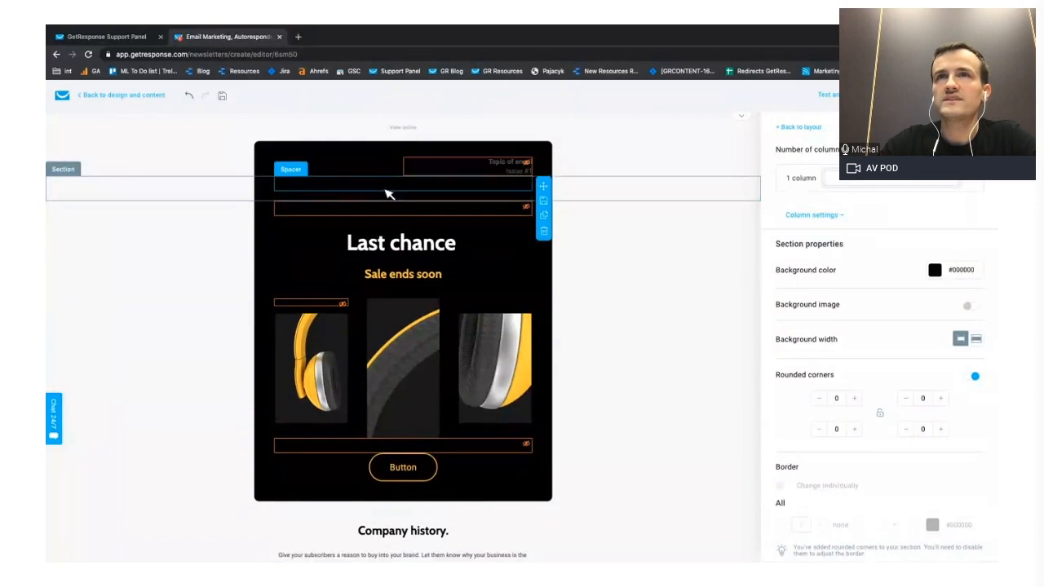
- Add a new spacer block to the emptied section between the logo and the "Last chance" heading
left_click(785, 127)
left_click_drag(879, 261, 387, 203)
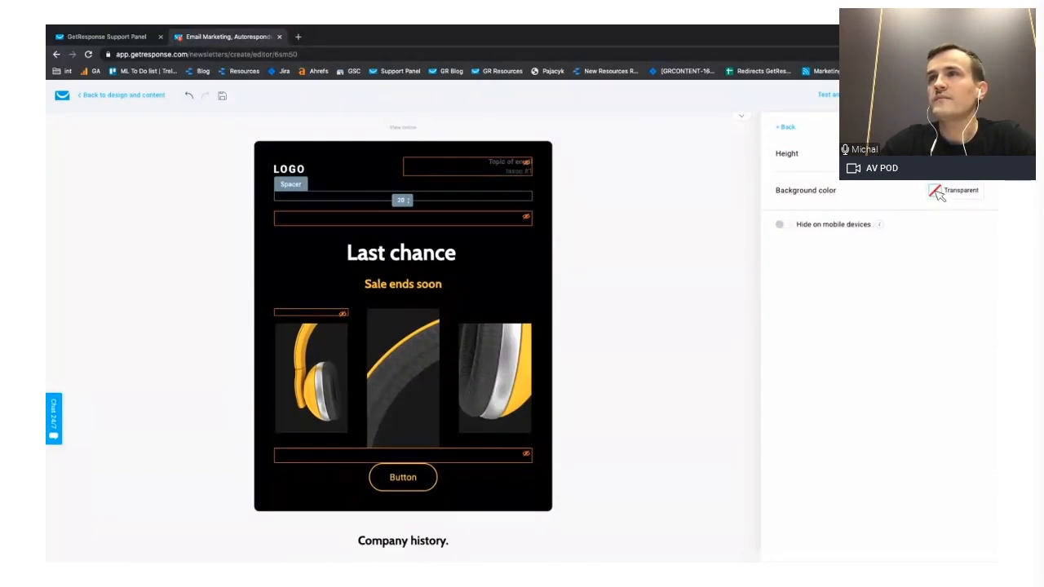
- Give the section between the logo and the "Last chance" heading a dark green background and reduce its spacer's height
left_click(553, 201)
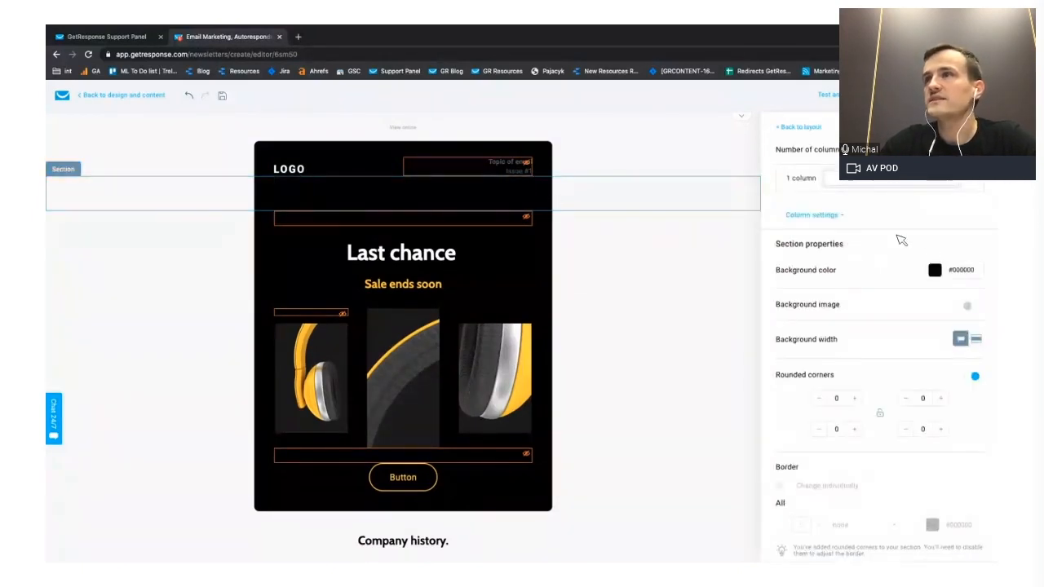
left_click(935, 270)
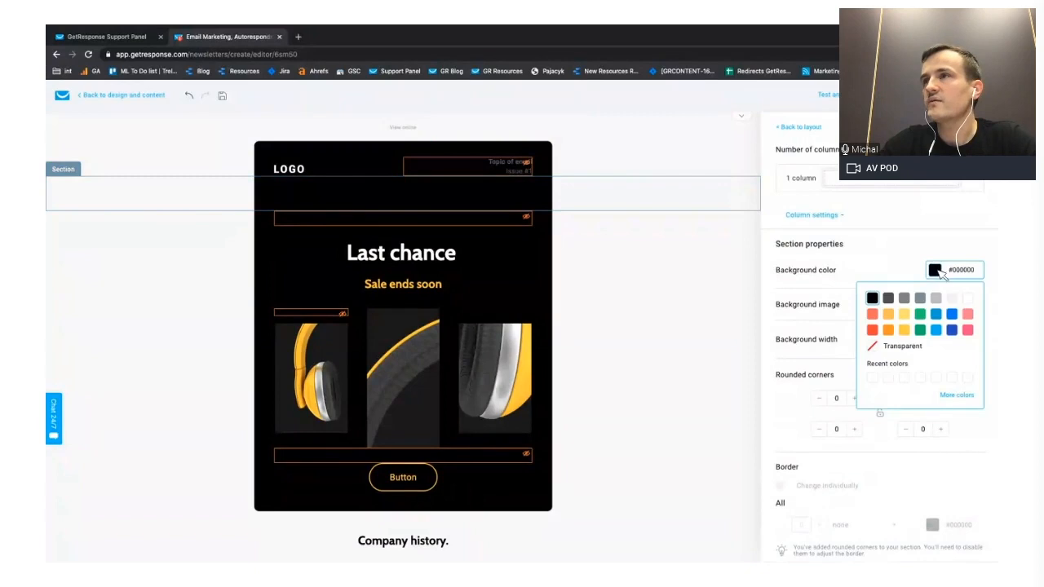
left_click(920, 330)
left_click(492, 198)
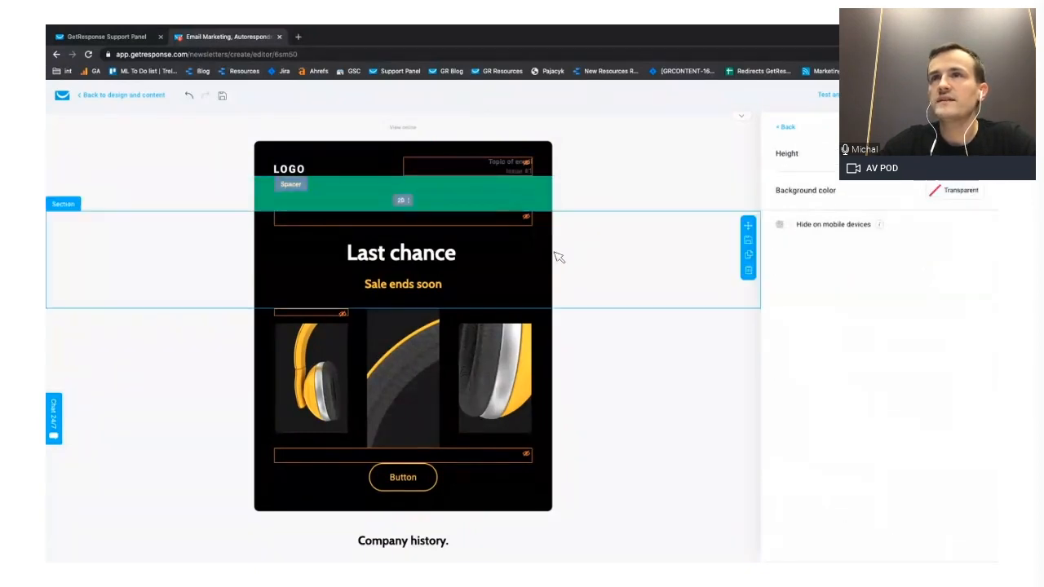
left_click(545, 246)
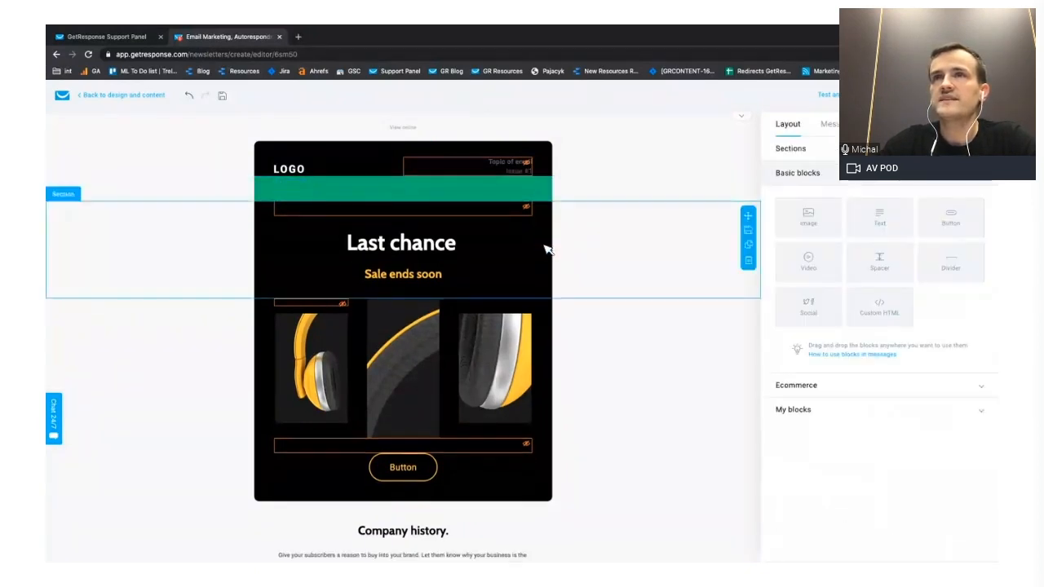
left_click(406, 189)
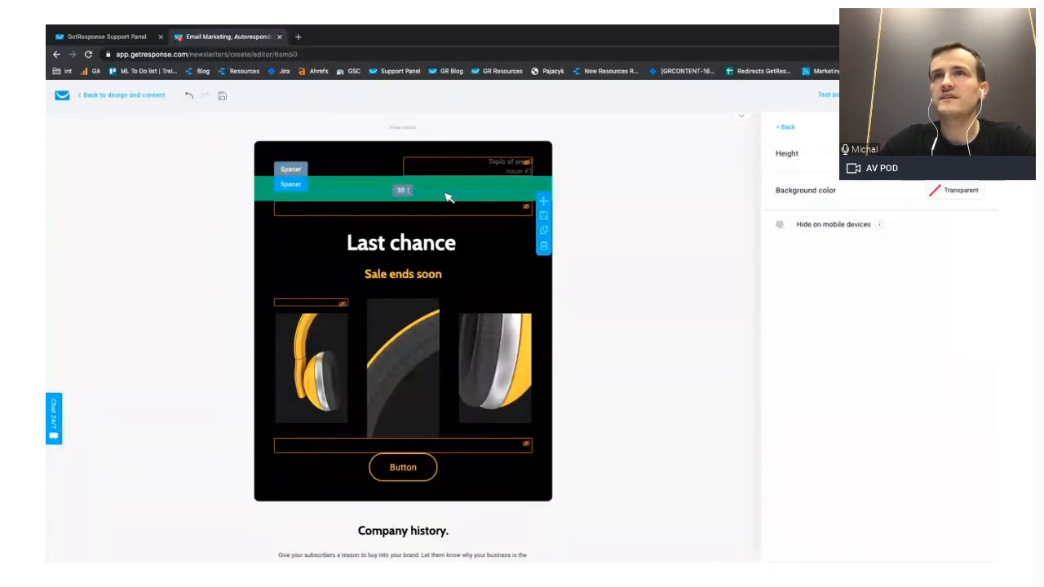
- Add a text block above the spacer in the green section with the text "Exclusive Black Friday Deal"
left_click(784, 126)
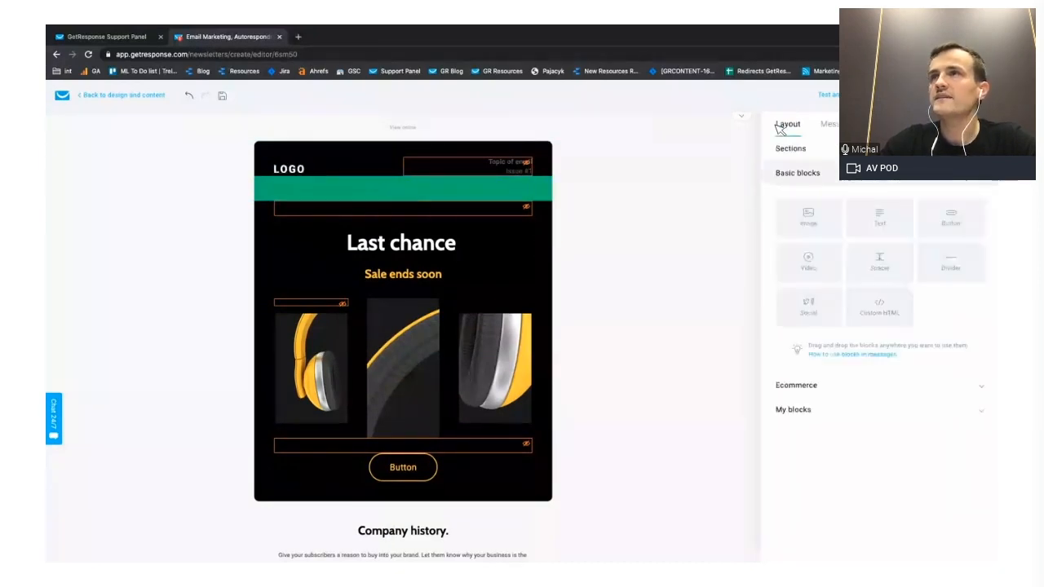
left_click_drag(879, 219, 347, 204)
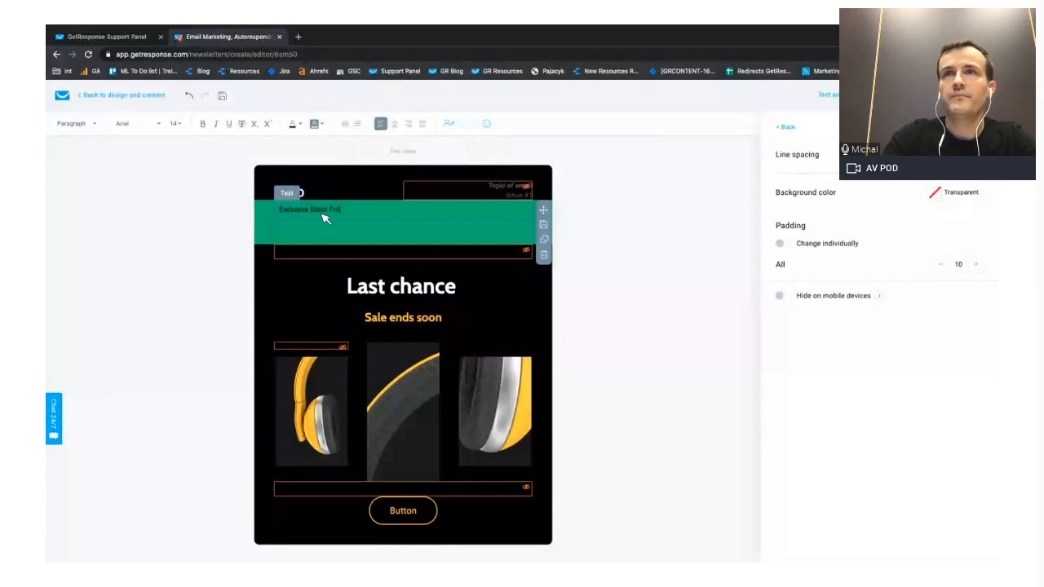
type("Exclusive Black Friday Deal")
- Format the whole "Exclusive Black Friday Deal" text in Lato, bold, centred, with font size 16
key("super+a")
left_click(158, 124)
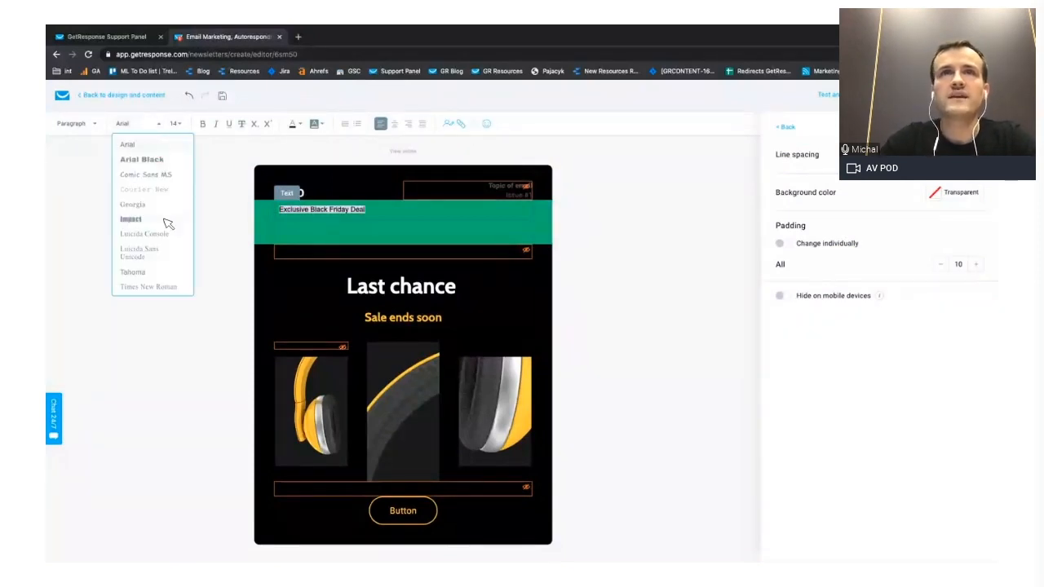
scroll(164, 228, "down", 3)
scroll(148, 183, "up", 3)
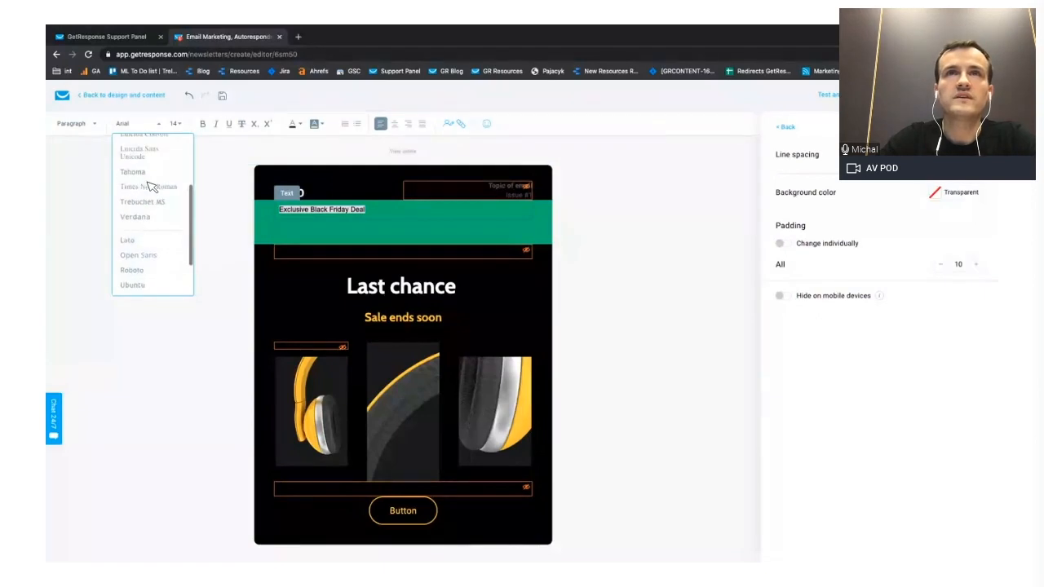
left_click(139, 240)
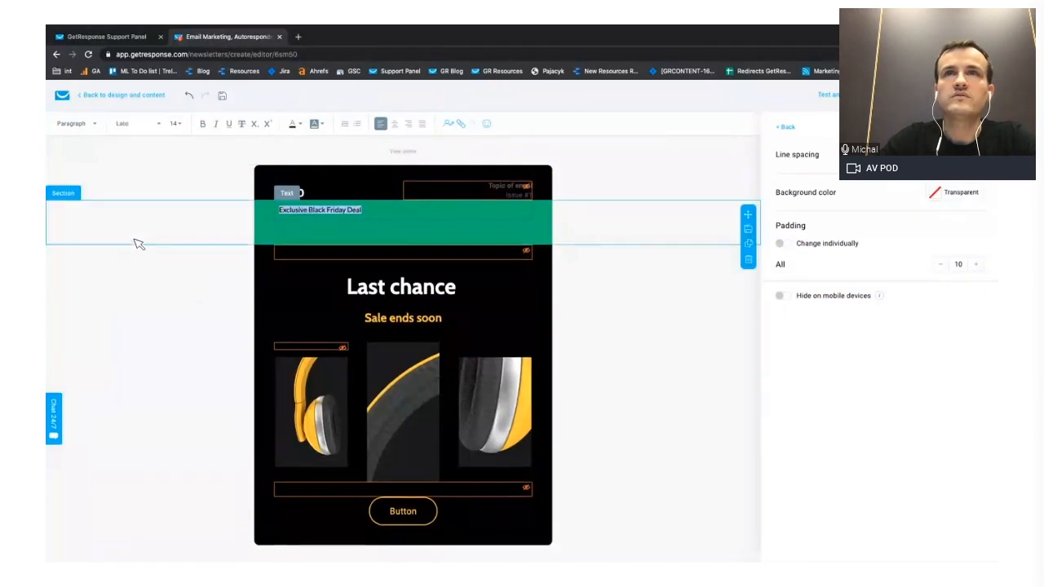
left_click(204, 125)
left_click(395, 124)
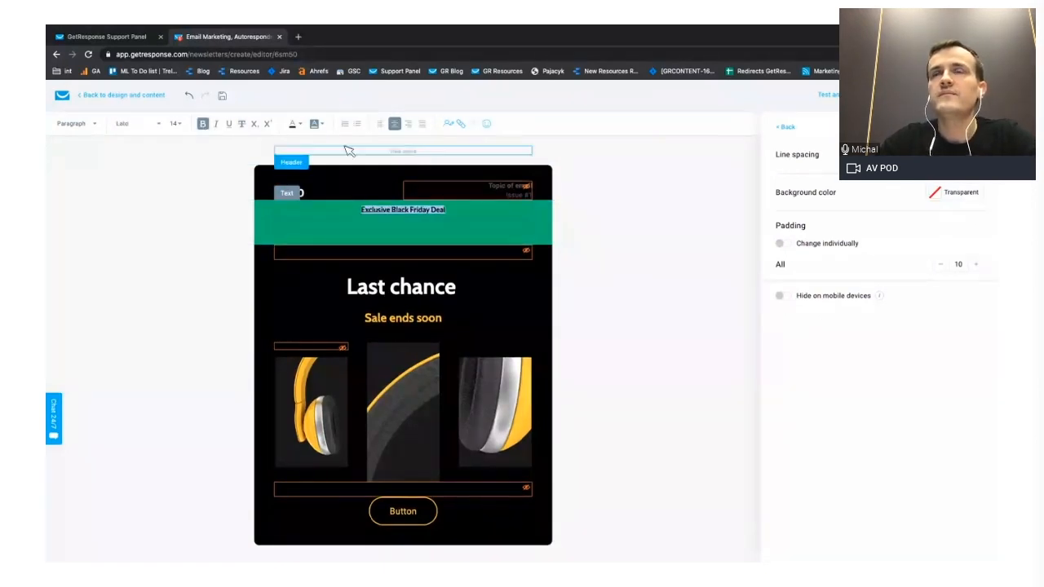
left_click(177, 124)
left_click(179, 220)
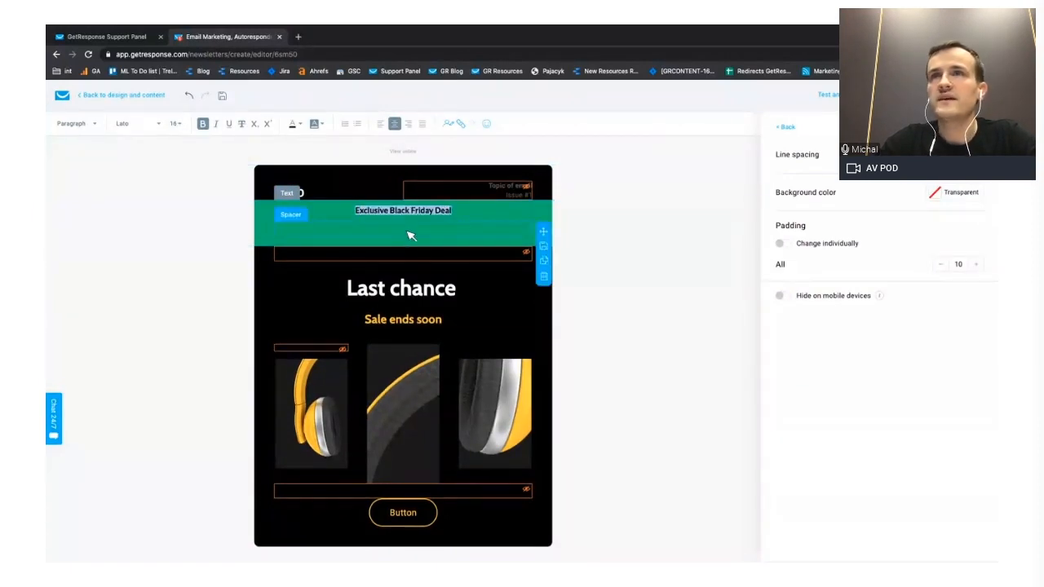
- Delete the spacer below the text in the green banner section
left_click(544, 276)
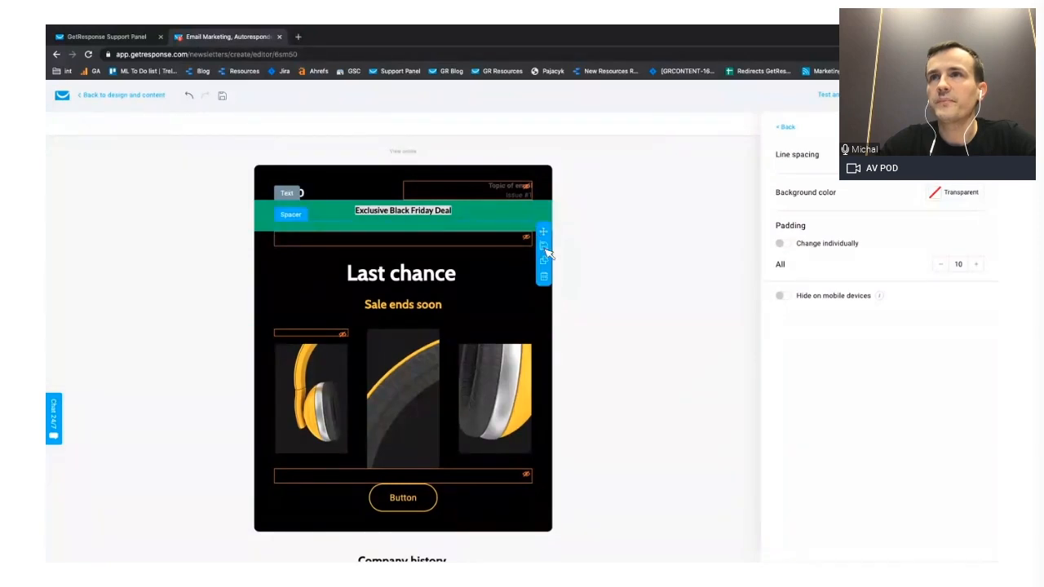
left_click(544, 278)
left_click(622, 216)
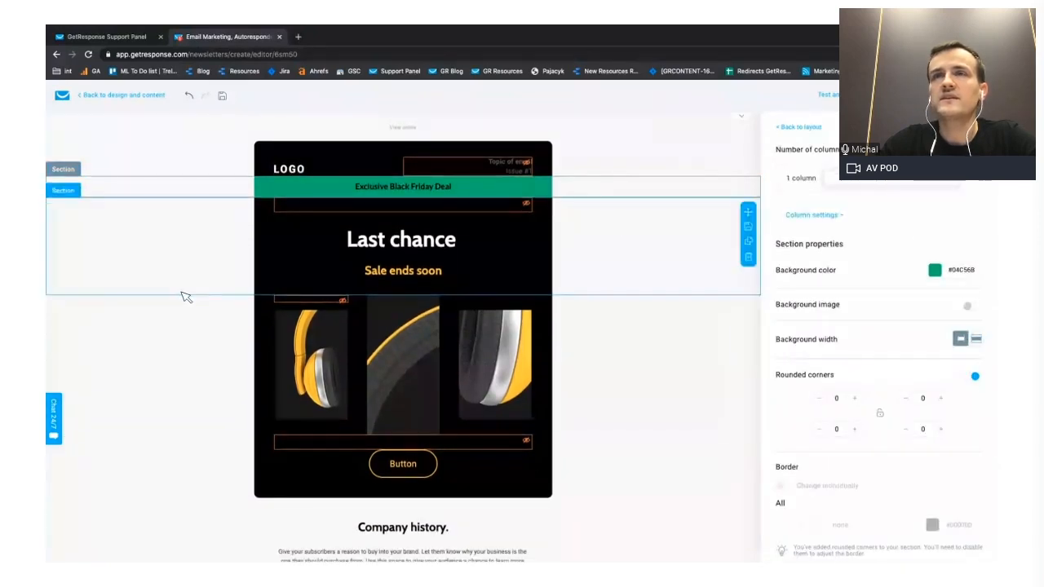
- Insert "10% OFF - " in front of "Exclusive Black Friday Deal" in the green banner
left_click(183, 188)
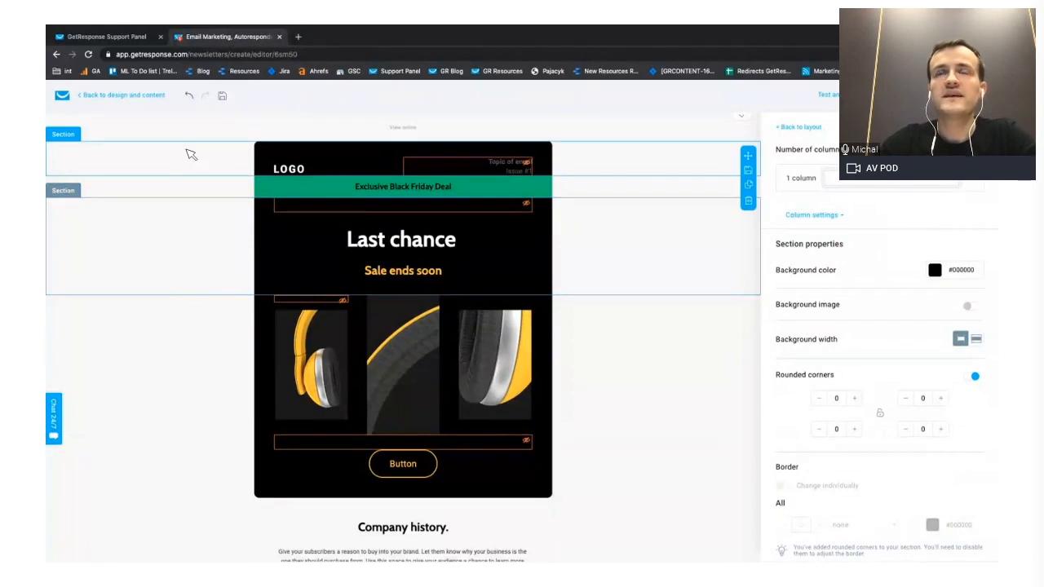
left_click(466, 190)
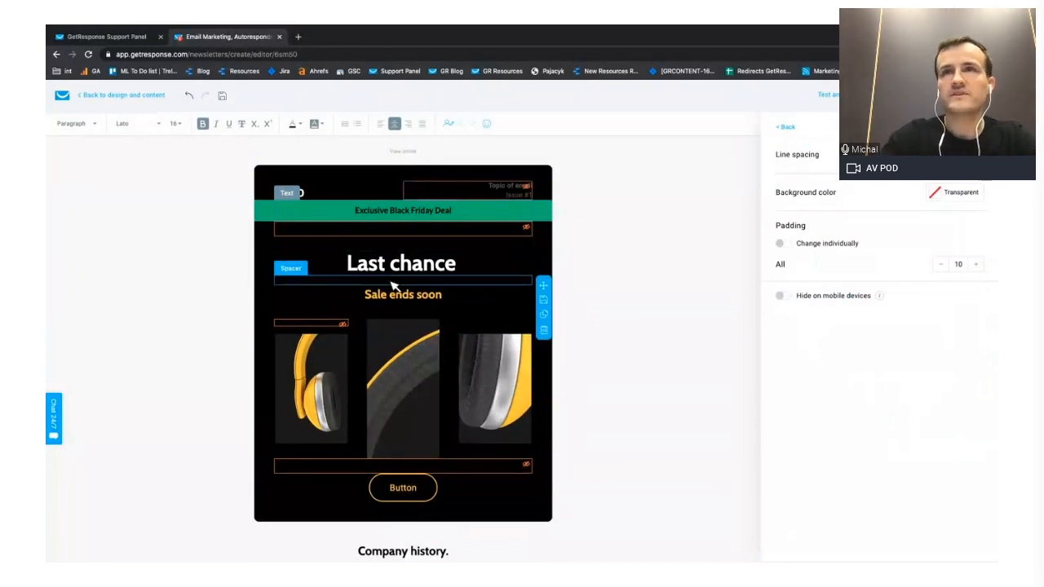
type("10% OFF -")
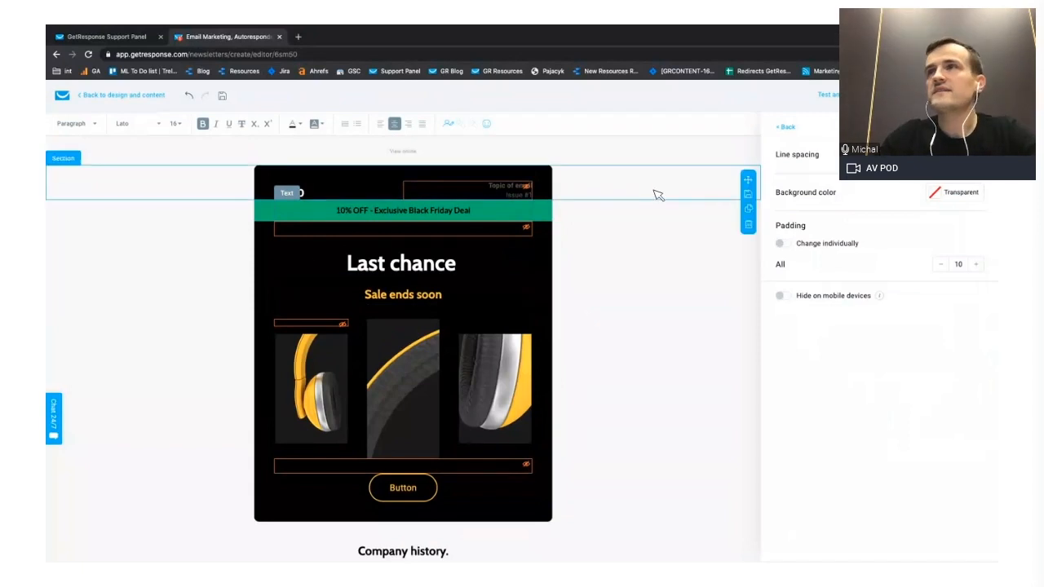
- Preview the message in the desktop view and check how the green banner looks, then return to the layout
left_click(830, 95)
left_click(827, 137)
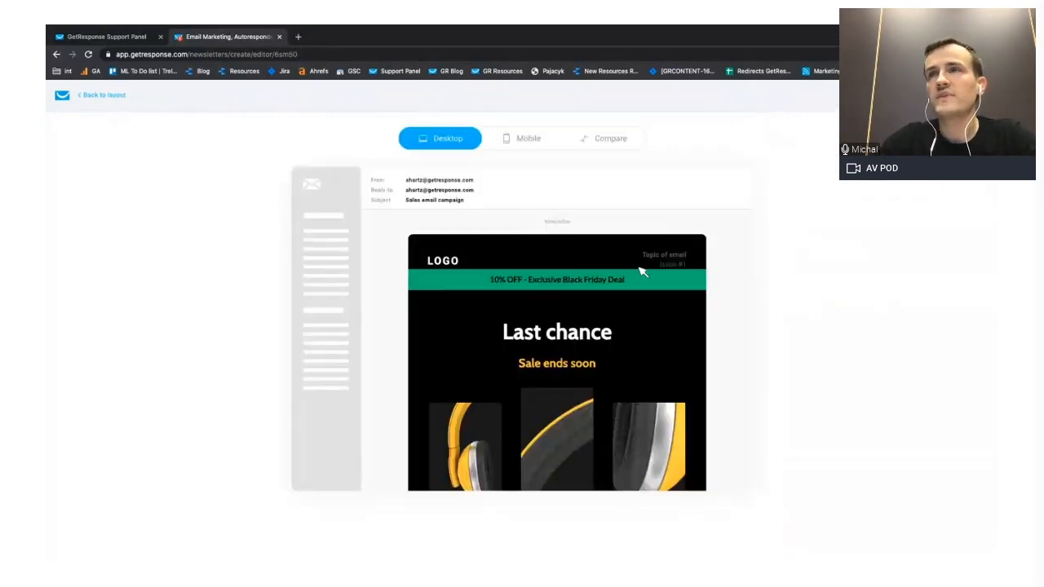
scroll(653, 279, "down", 1)
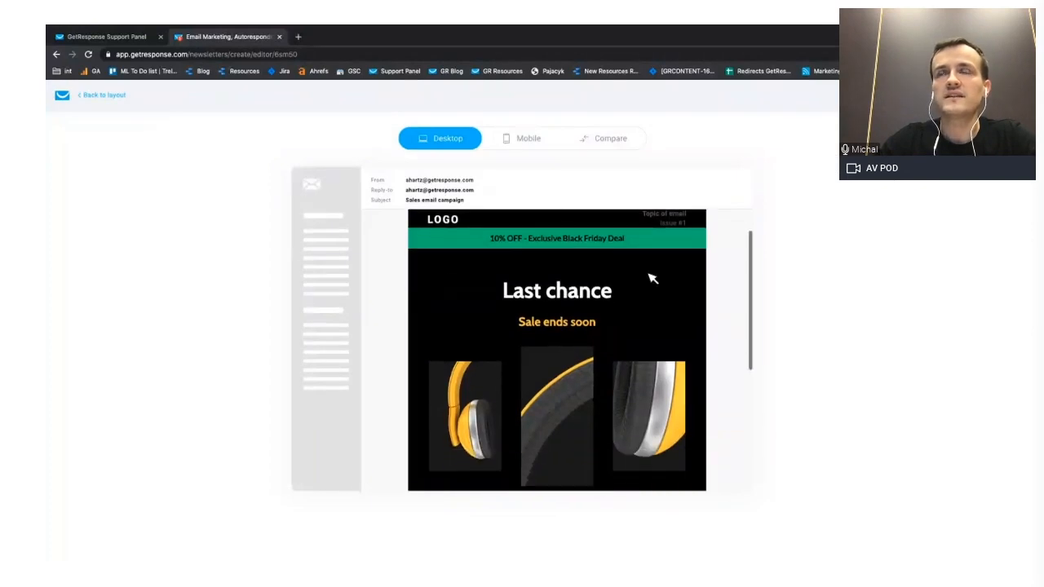
scroll(652, 279, "up", 1)
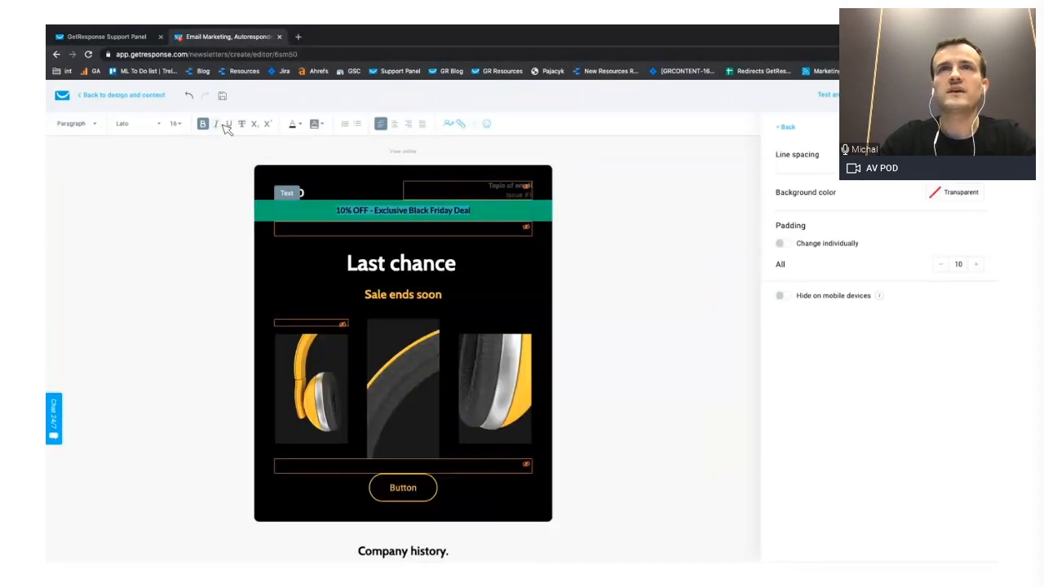
- Change the text colour of the green banner's offer line to white
left_click(301, 124)
left_click(292, 153)
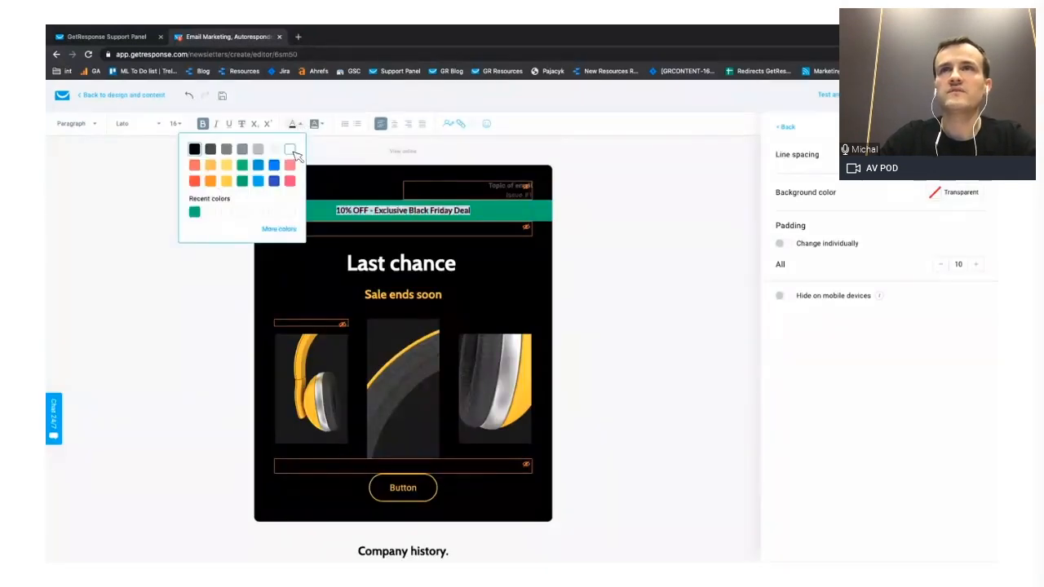
left_click(192, 247)
- Add an image block below the "Company history." paragraph, above the social icons
scroll(531, 261, "down", 3)
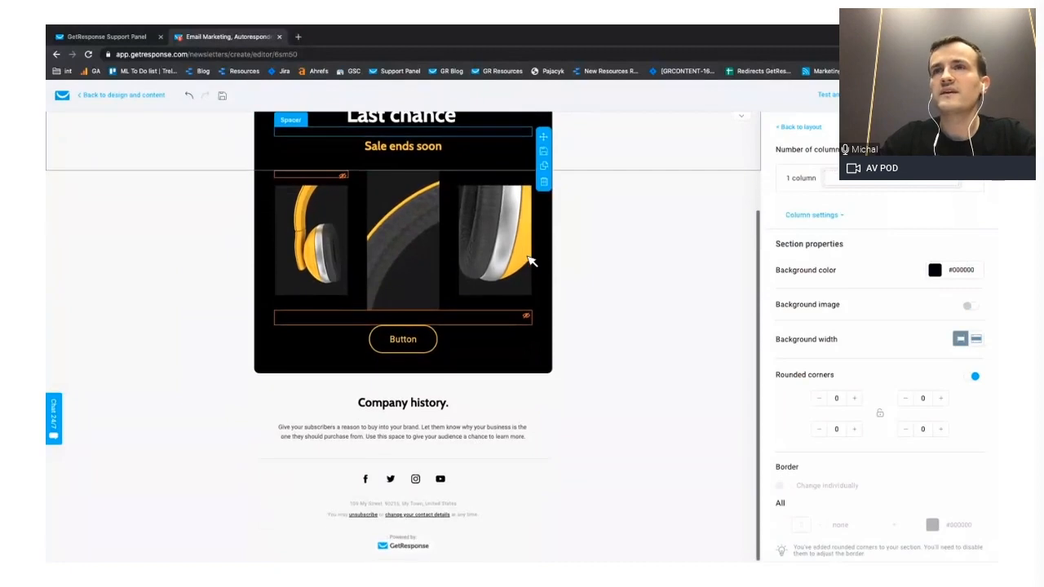
left_click(792, 128)
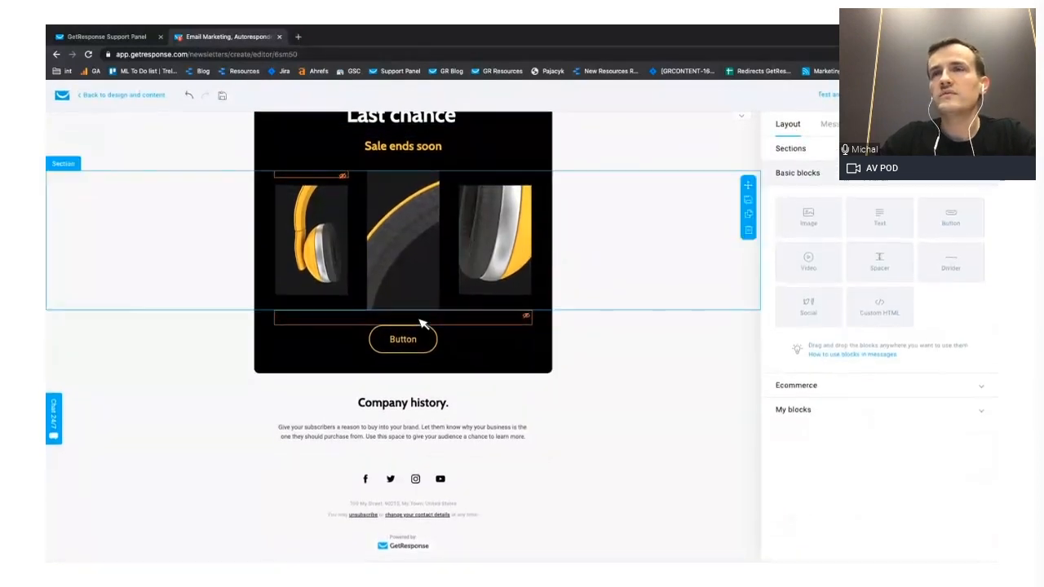
left_click_drag(813, 229, 428, 478)
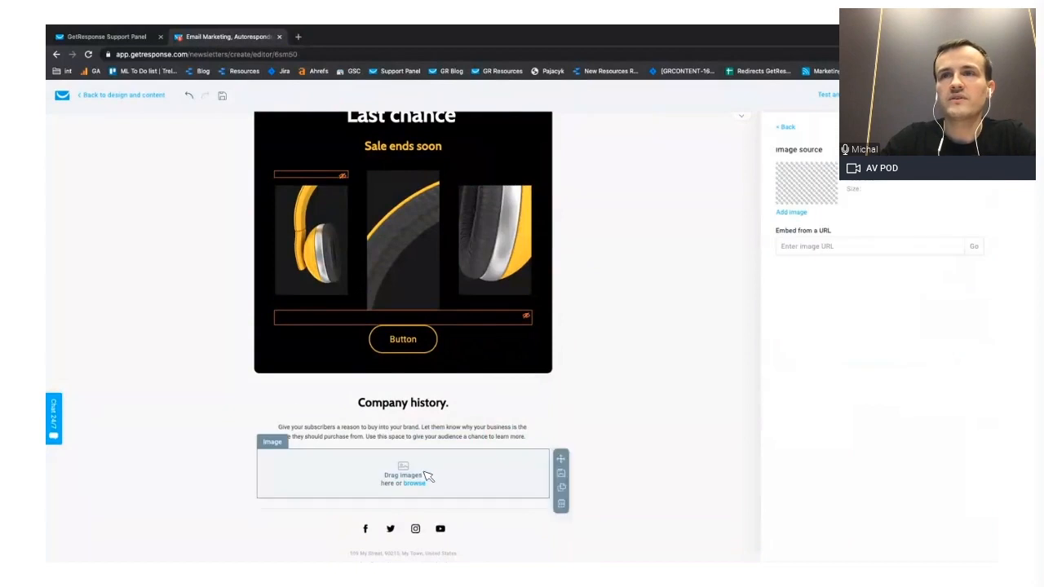
- Duplicate the "Company history." heading and place the copy directly above the empty image block
left_click(438, 403)
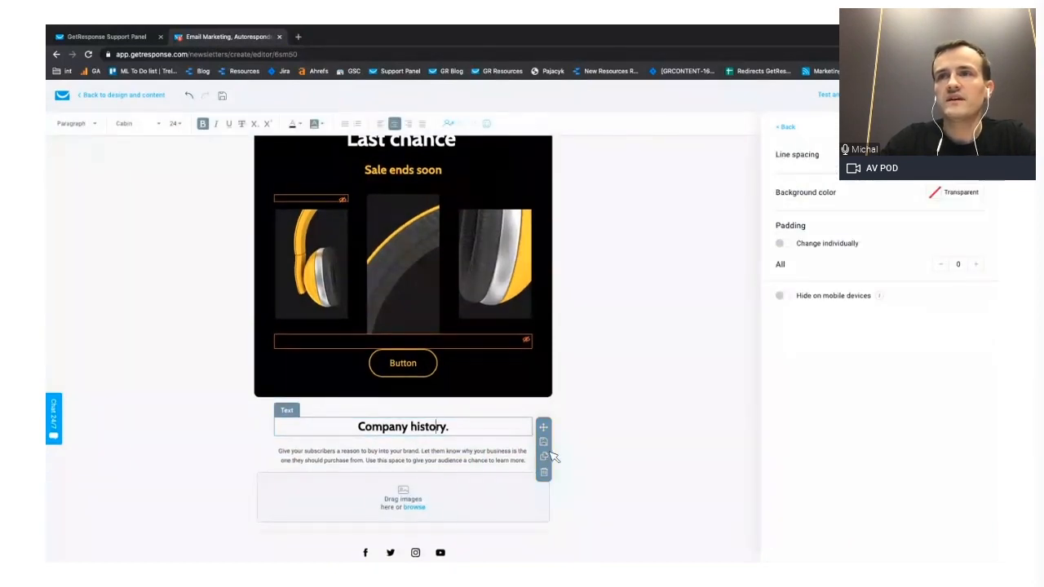
left_click(550, 458)
left_click_drag(543, 447, 499, 478)
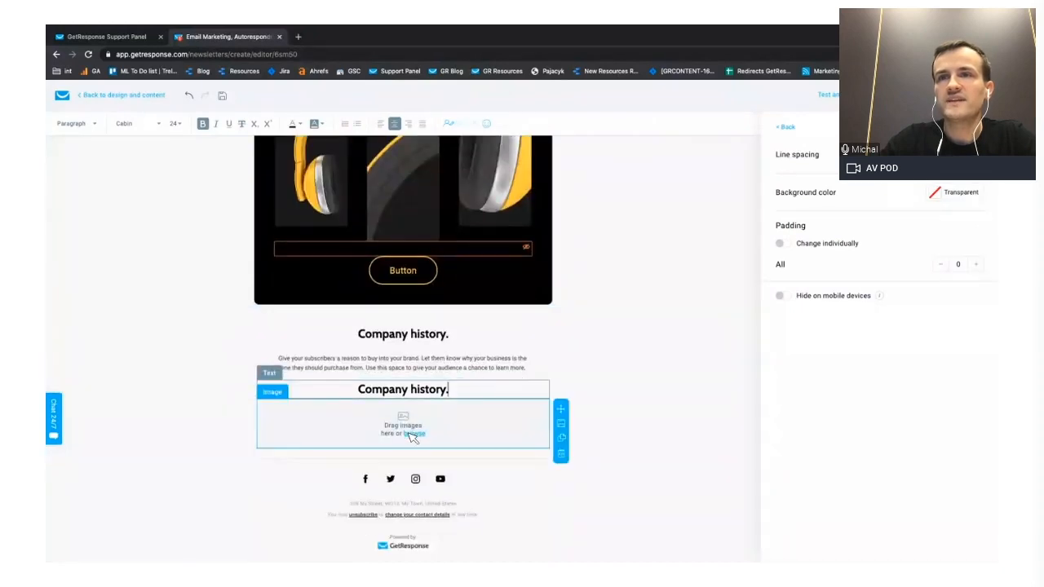
- Fill the empty image block with the table-setting photo from the recently added files
left_click(412, 437)
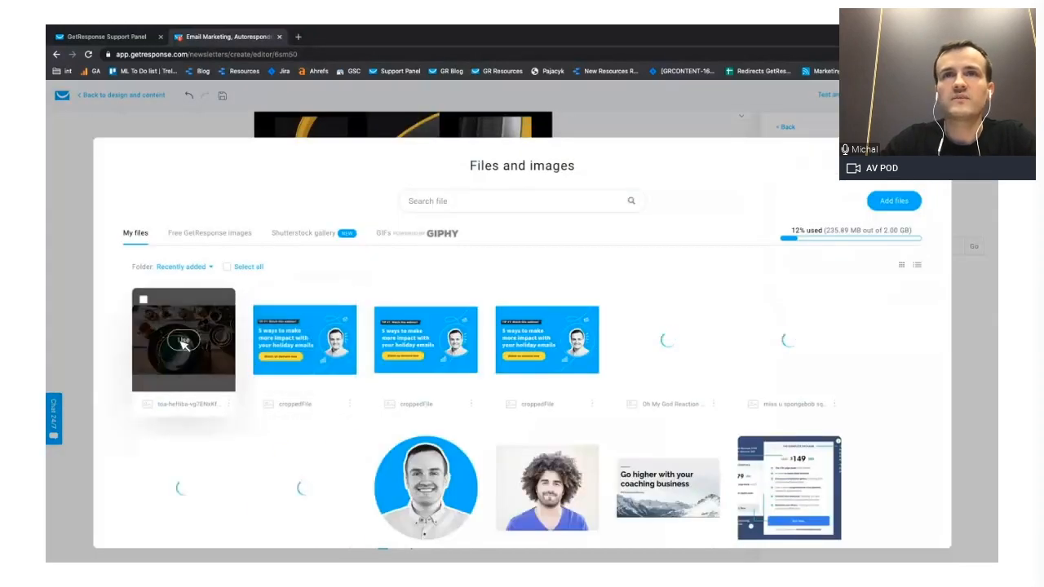
left_click(186, 343)
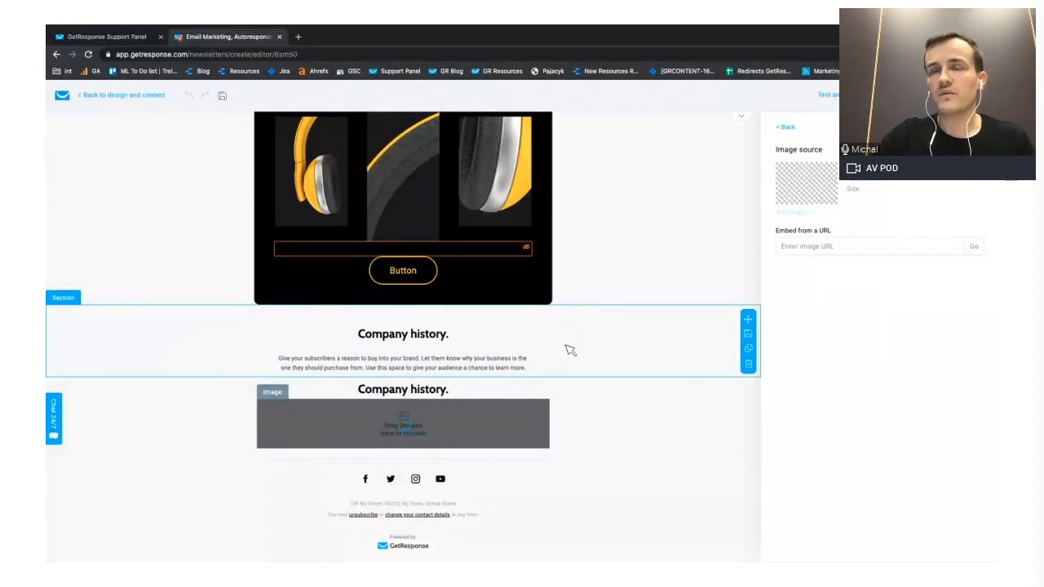
scroll(570, 350, "down", 2)
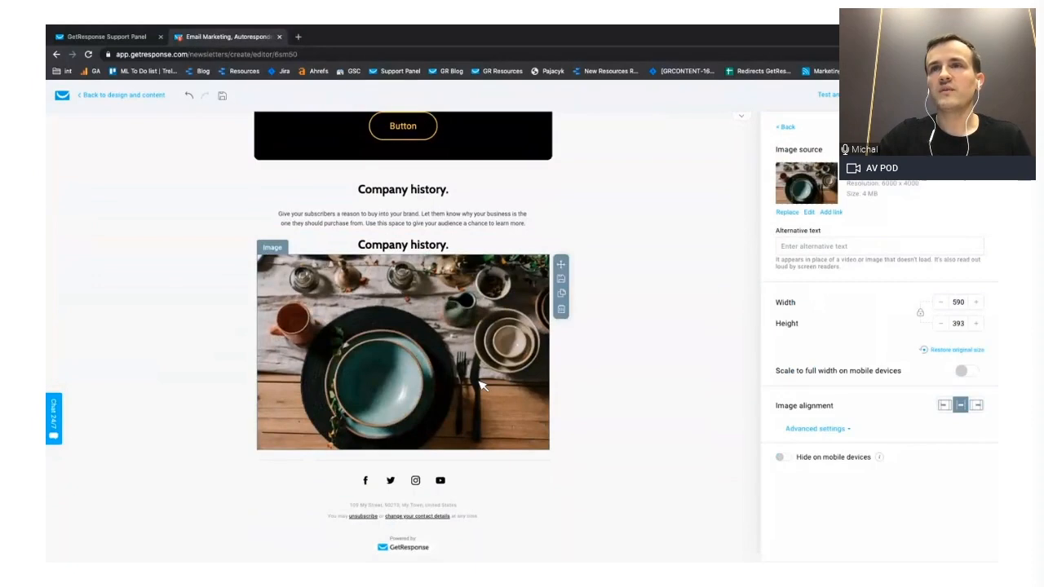
- Add a text block below the photo and paste a copy of the "Company history." description into it
left_click(785, 129)
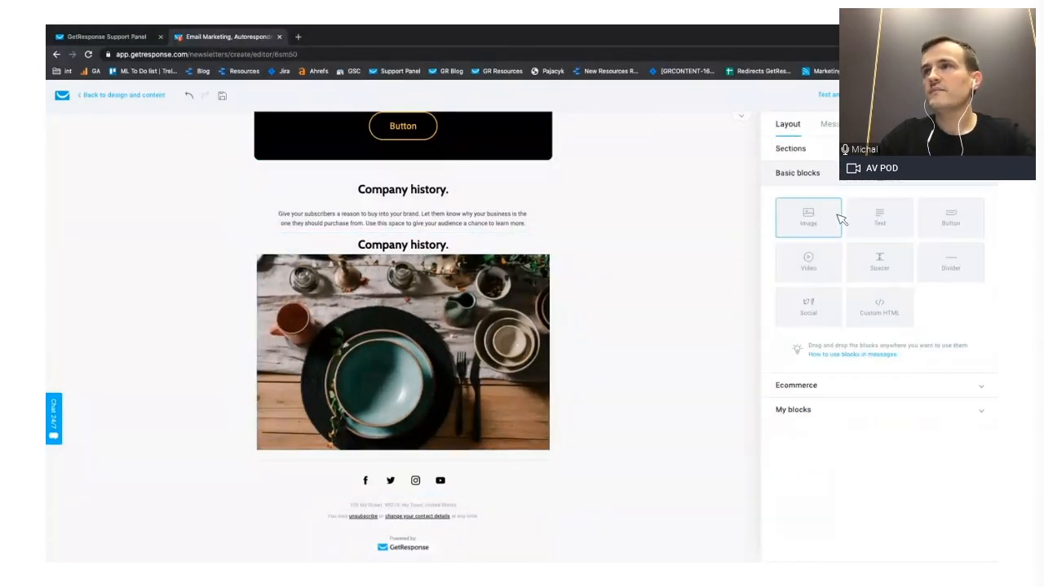
left_click_drag(874, 219, 381, 468)
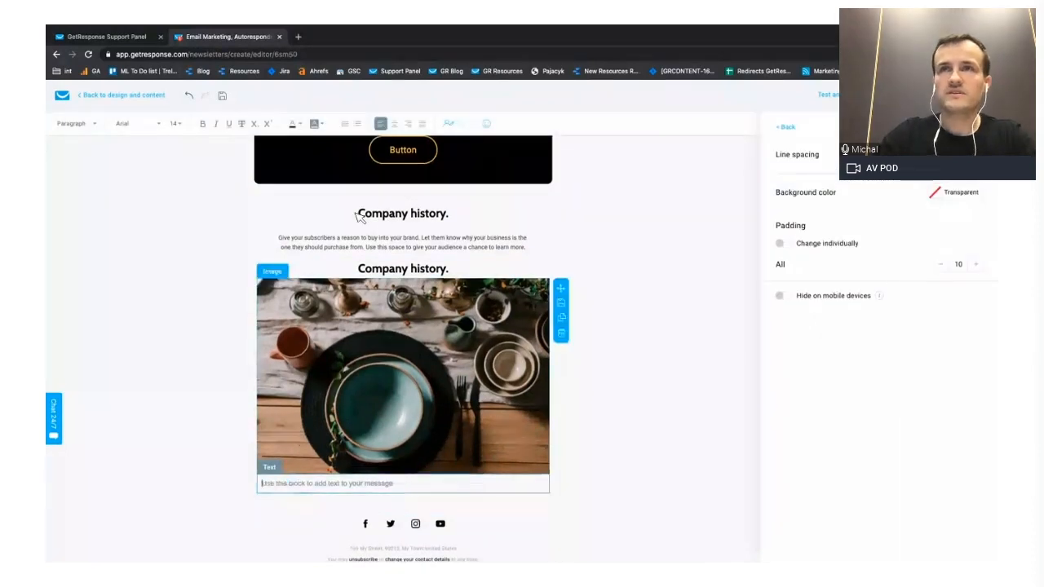
left_click_drag(281, 240, 479, 234)
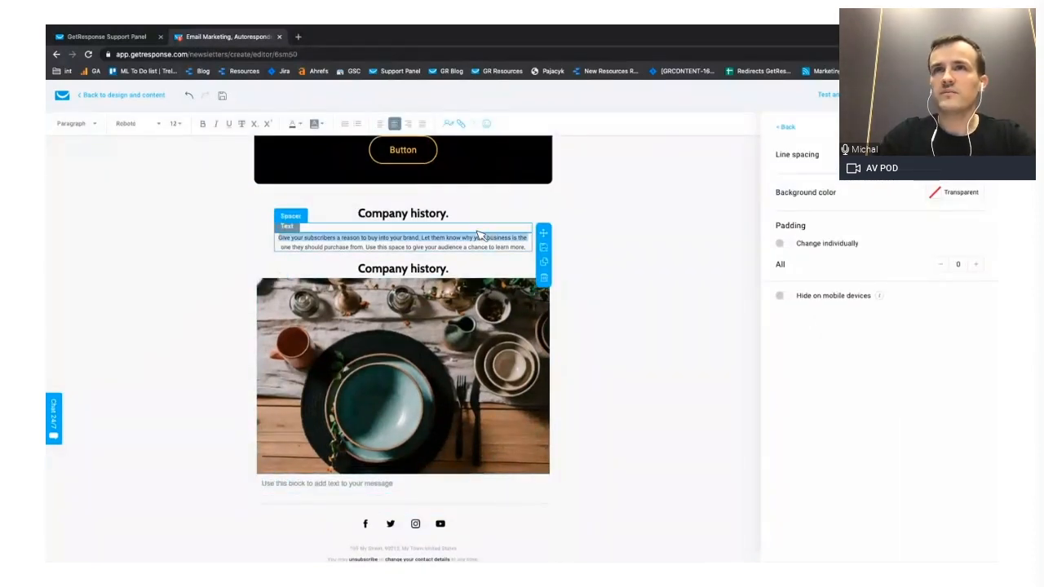
key("ctrl+c")
left_click(295, 482)
key("ctrl+v")
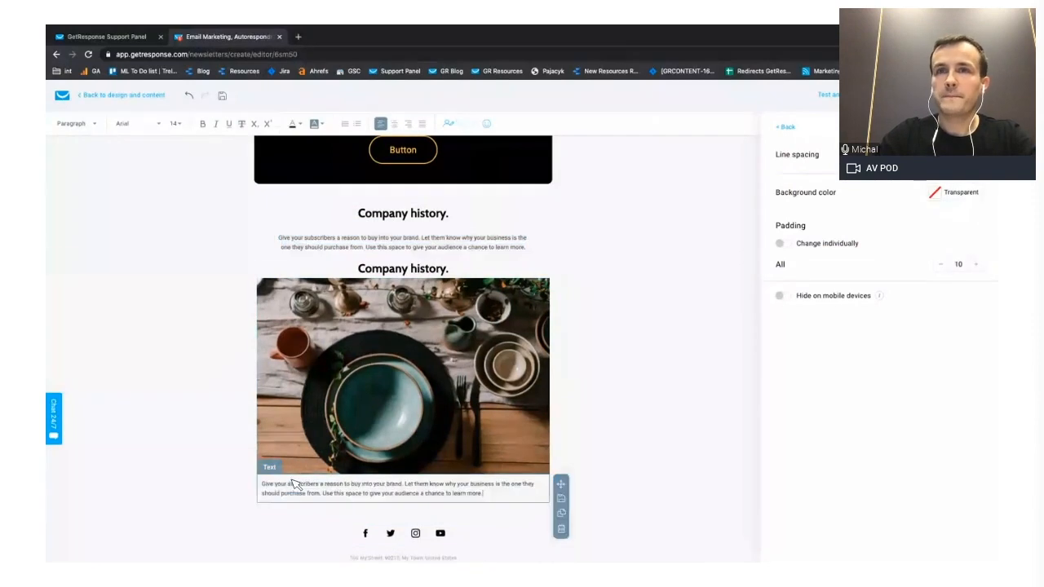
- Add a button block below the copied description, directly above the social icons
left_click(602, 422)
left_click(800, 128)
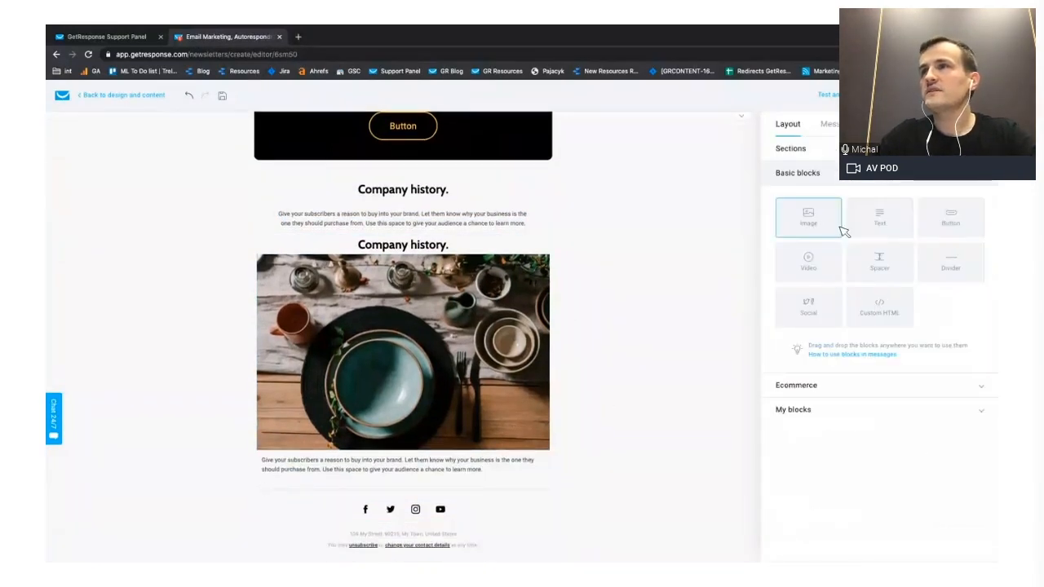
left_click_drag(956, 235, 404, 492)
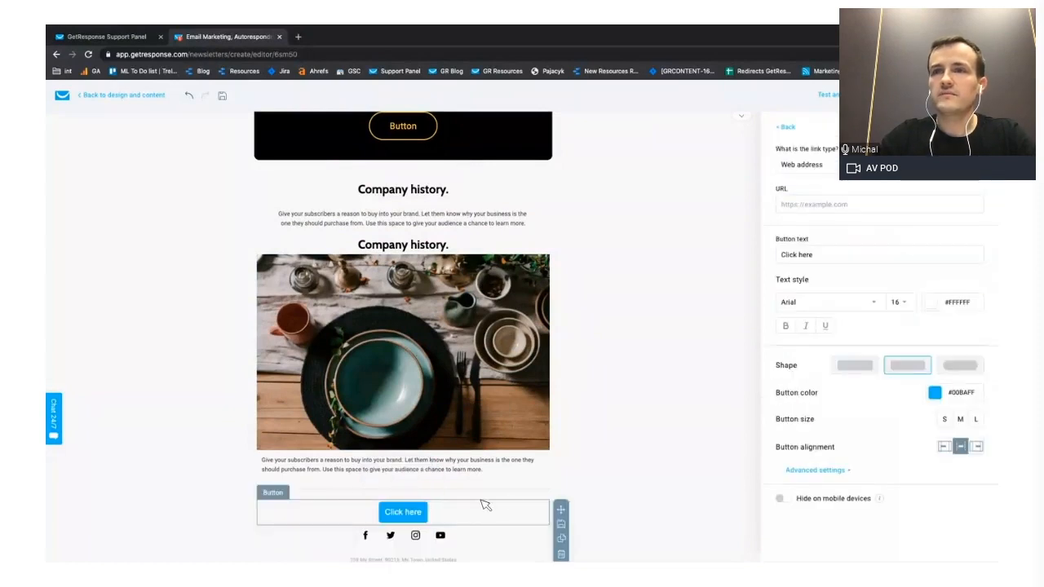
- Move the "Click here" button directly below the description under the large photo and set its button color to green
left_click_drag(560, 508, 554, 499)
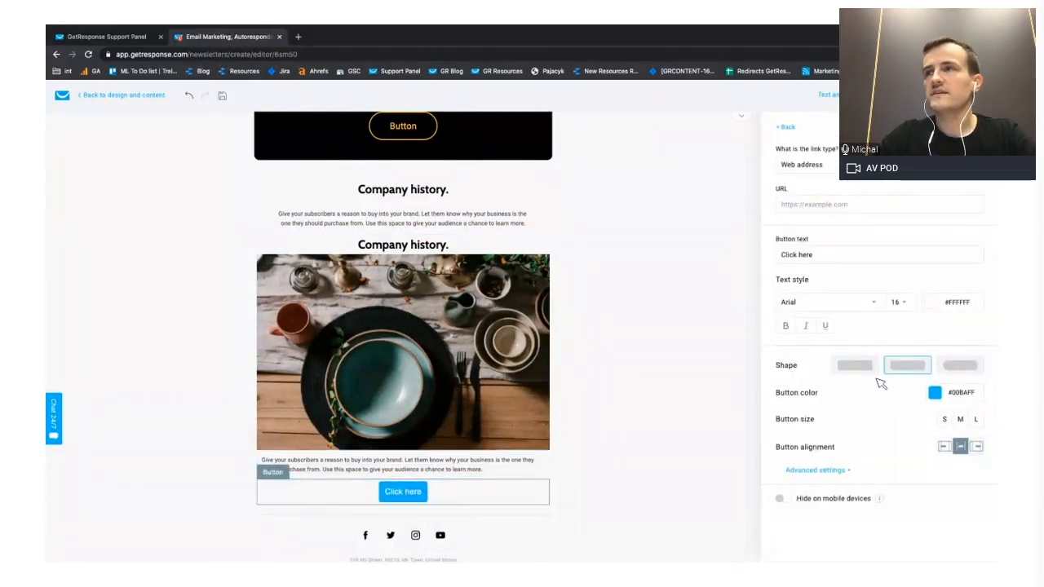
left_click(947, 396)
left_click(892, 500)
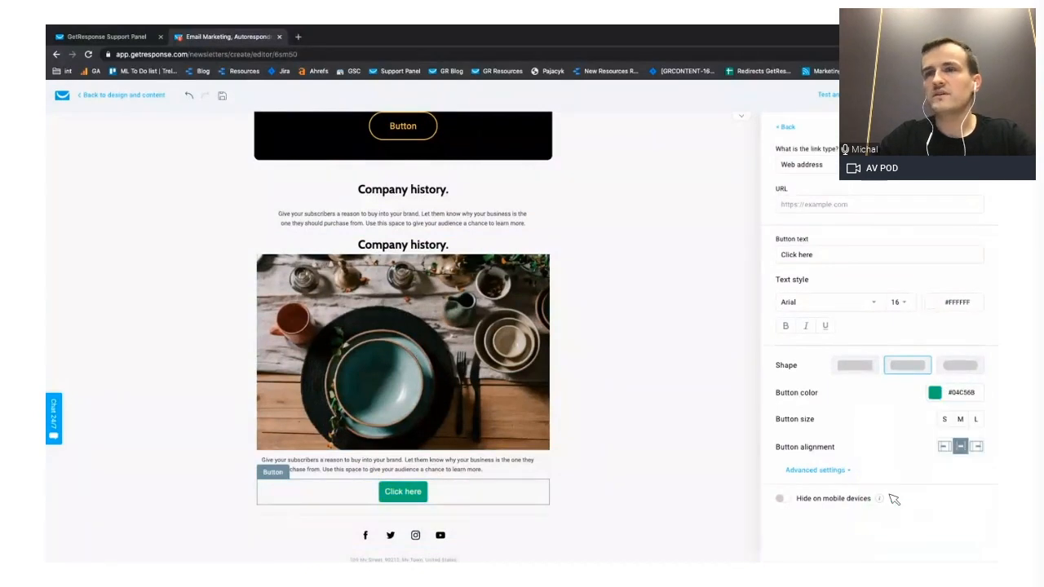
left_click(658, 408)
scroll(657, 406, "down", 1)
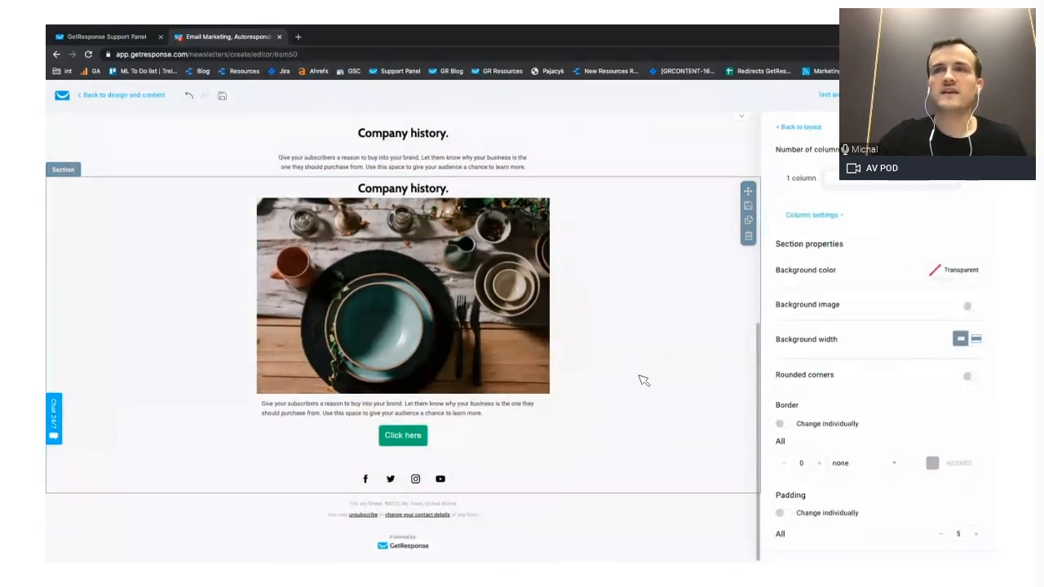
- Set the description text below the large photo to font size 16 and increase its line spacing
left_click(804, 128)
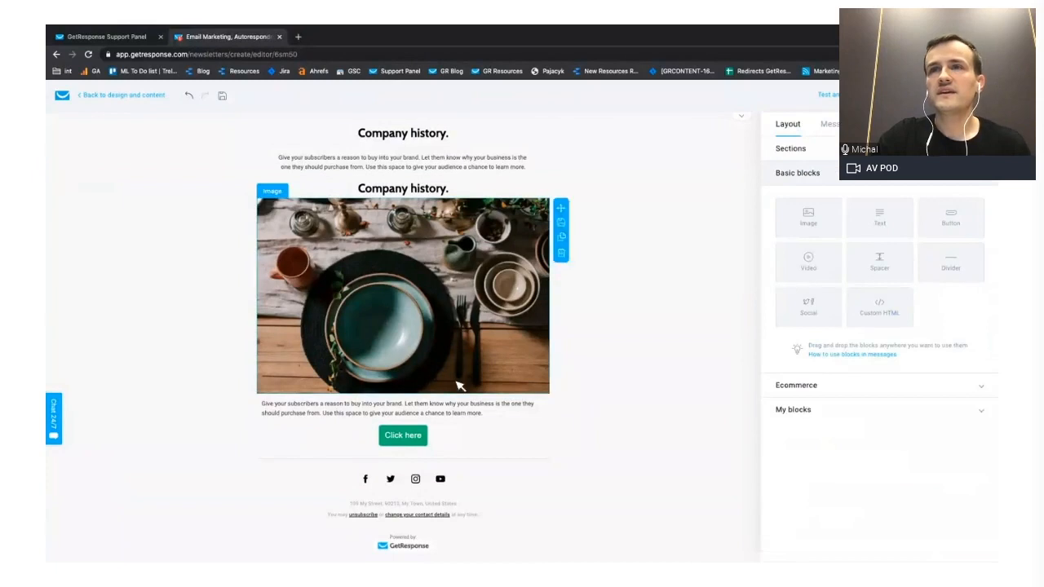
left_click(457, 408)
triple_click(493, 437)
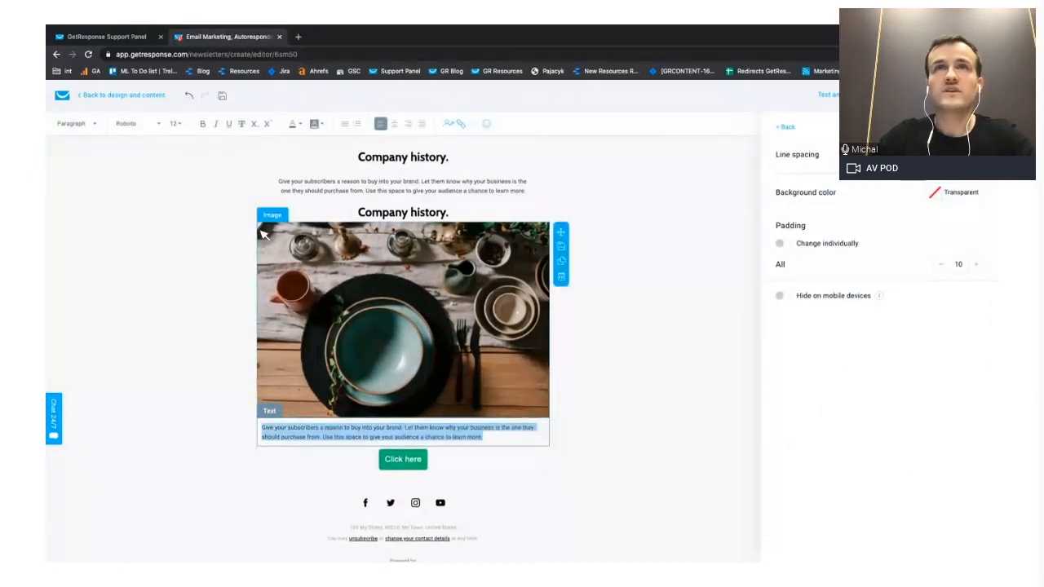
left_click(178, 124)
left_click(178, 204)
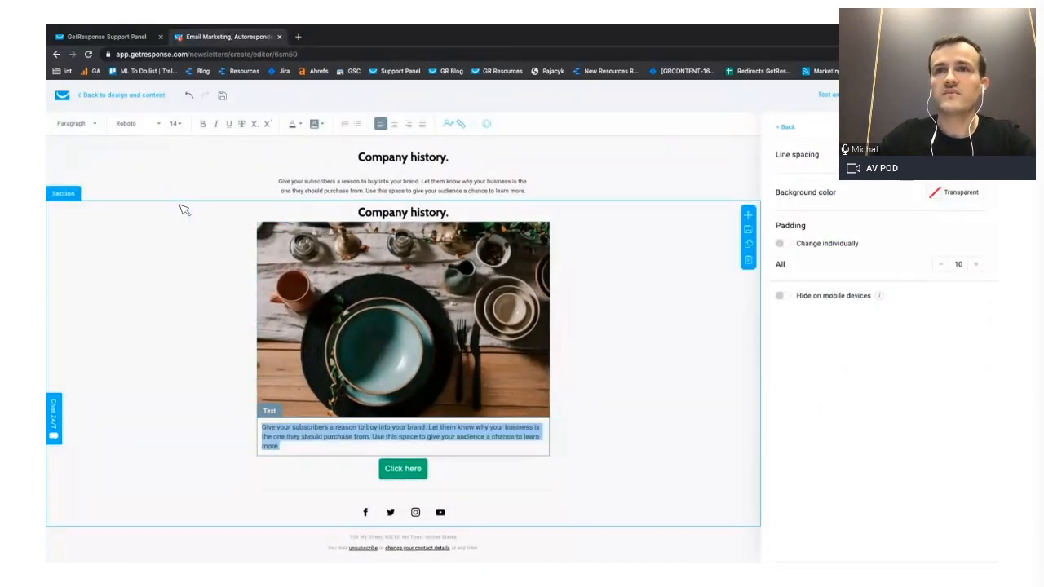
left_click(182, 125)
left_click(184, 220)
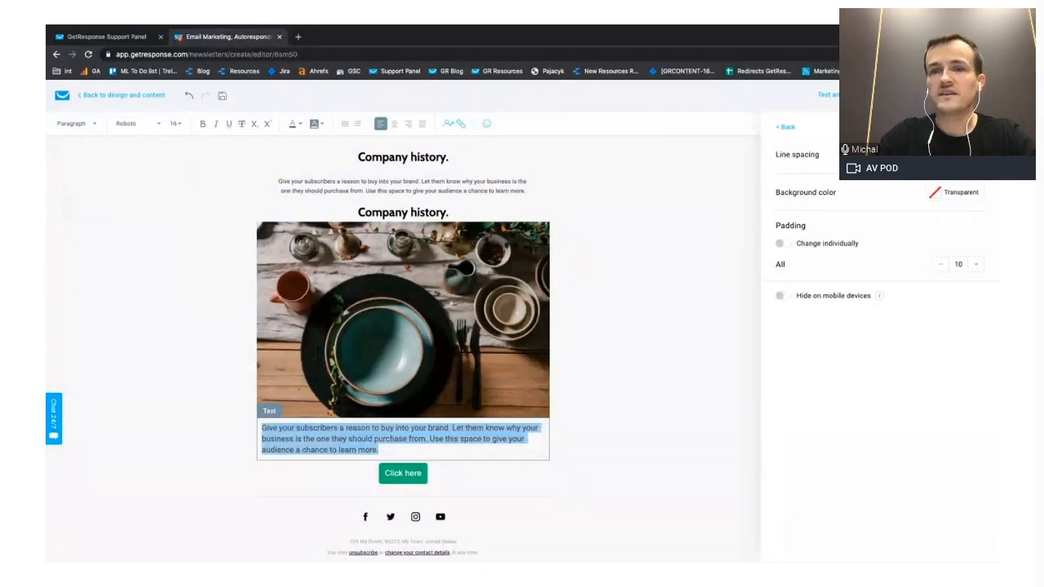
left_click(972, 154)
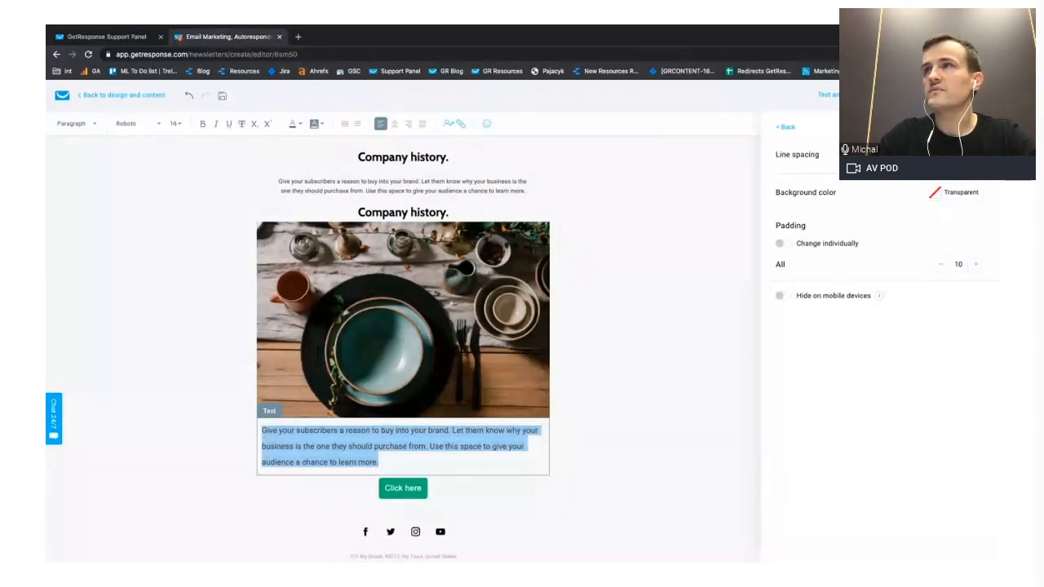
left_click(639, 433)
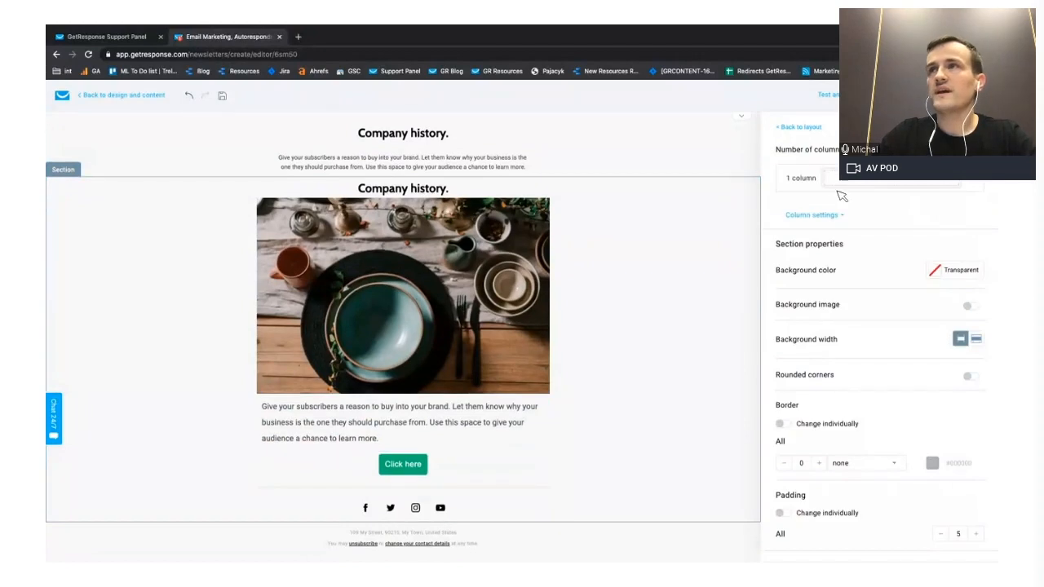
- Add one spacer between the large photo and its description and another between the description and the "Click here" button
left_click(796, 128)
left_click_drag(874, 269, 445, 410)
left_click(787, 128)
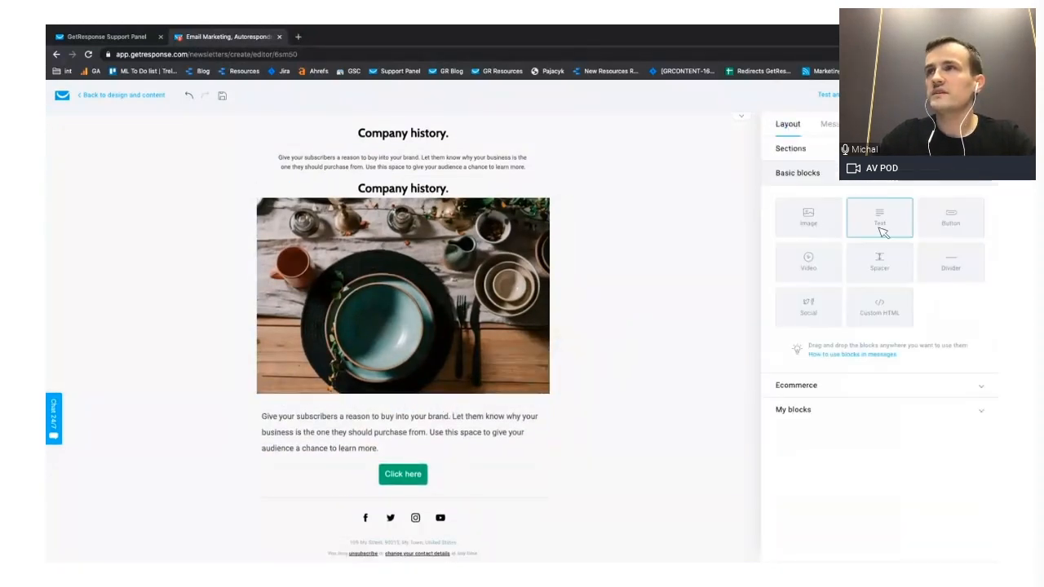
left_click_drag(877, 259, 402, 464)
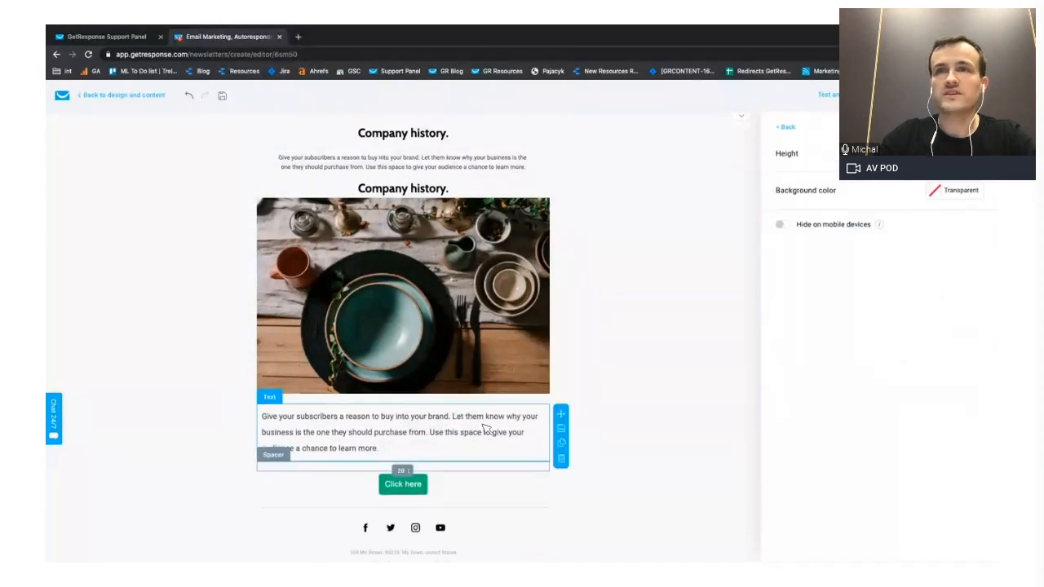
left_click(786, 128)
scroll(729, 275, "down", 1)
scroll(391, 290, "up", 2)
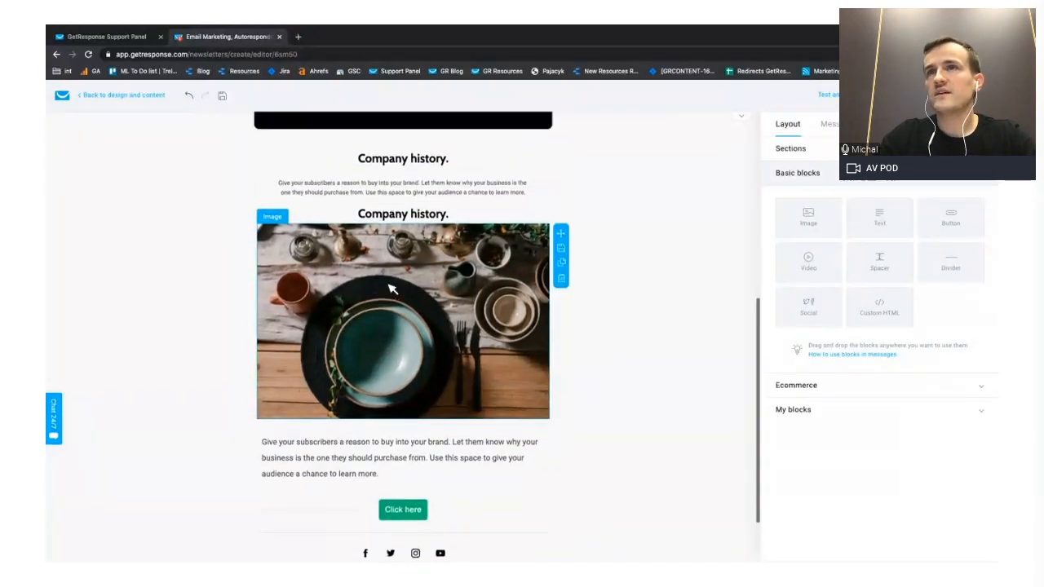
scroll(392, 290, "down", 1)
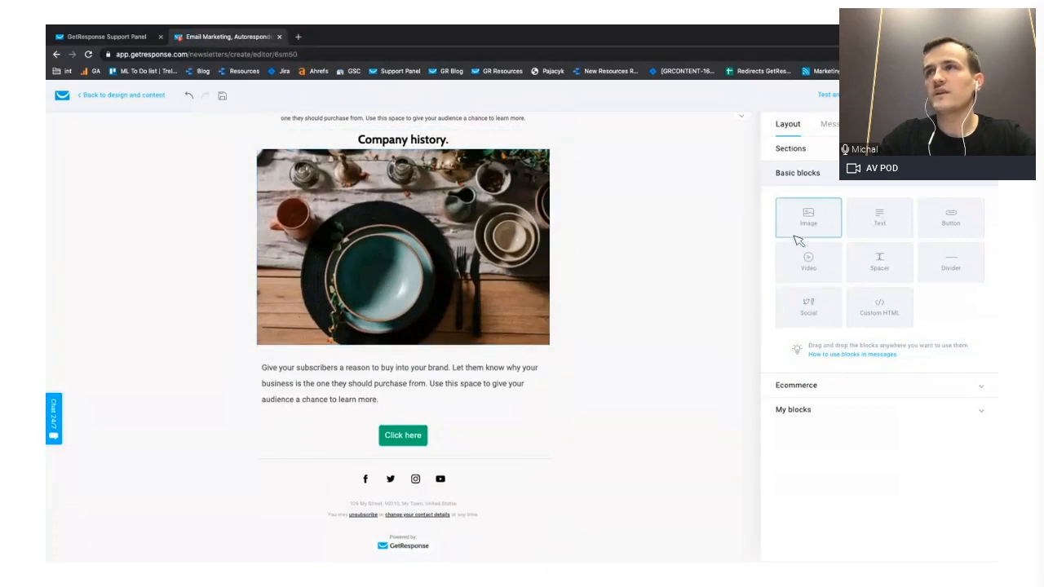
left_click(790, 149)
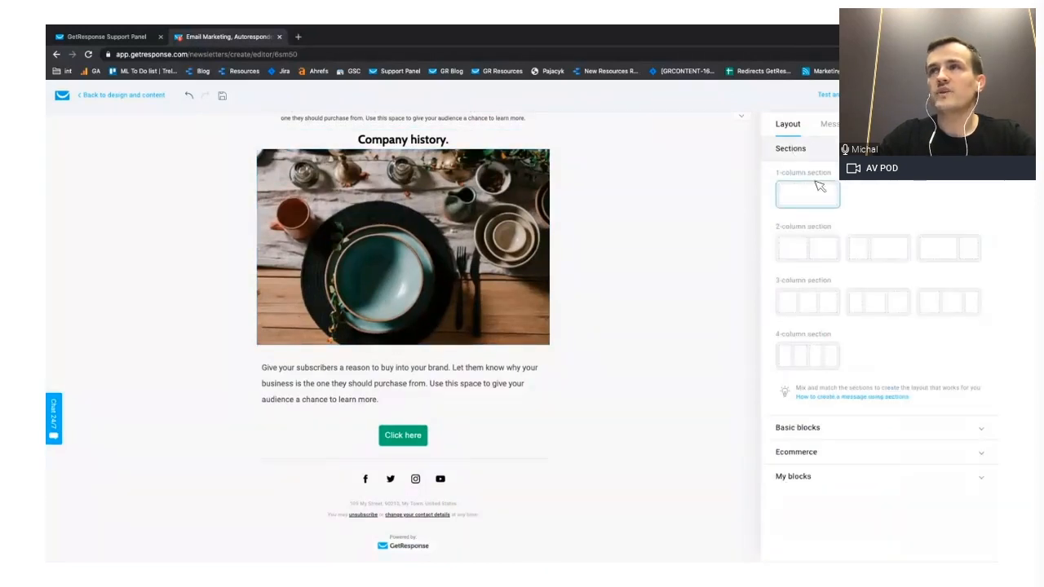
mouse_move(810, 253)
left_mouse_down()
mouse_move(550, 441)
mouse_move(417, 475)
mouse_move(400, 453)
mouse_move(440, 432)
mouse_move(401, 499)
mouse_move(405, 519)
mouse_move(414, 367)
mouse_move(601, 361)
mouse_move(447, 516)
mouse_move(820, 246)
left_mouse_up()
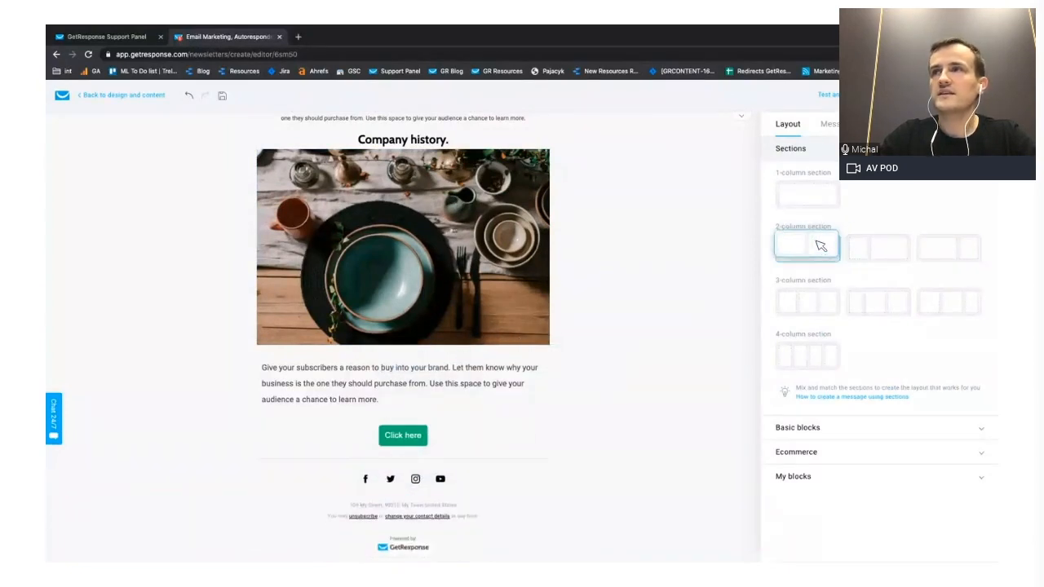
left_click(538, 338)
- Duplicate the photo, text and button section and change the lower copy to a layout with two equal columns
left_click(594, 358)
scroll(678, 289, "up", 2)
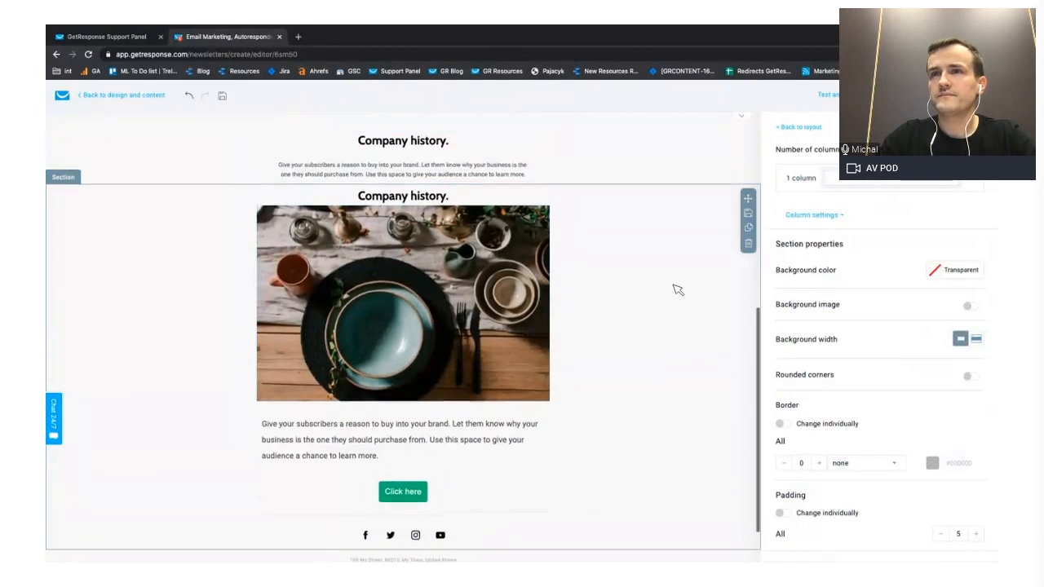
scroll(678, 290, "down", 2)
left_click(749, 172)
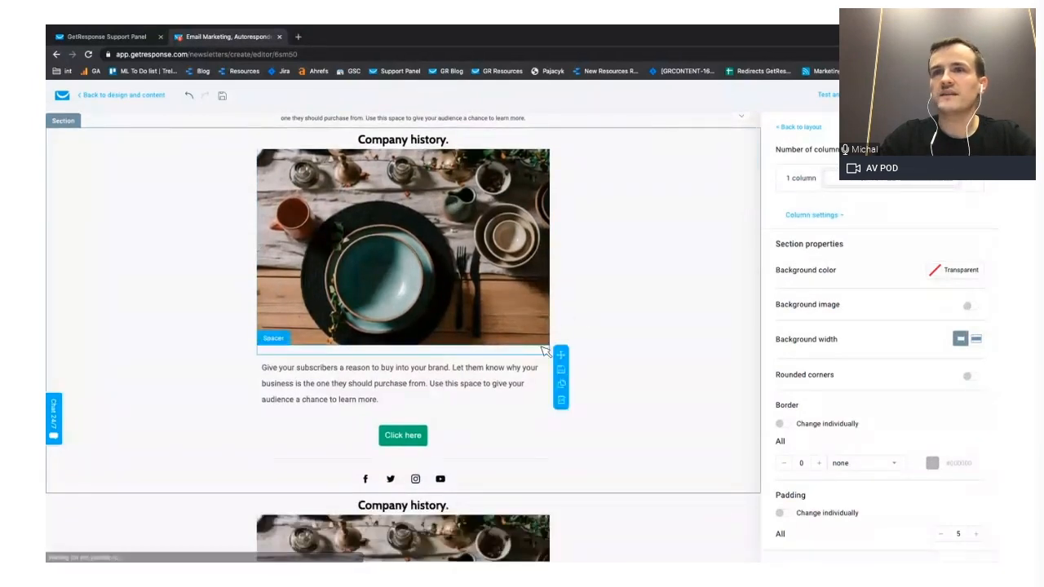
left_click(870, 179)
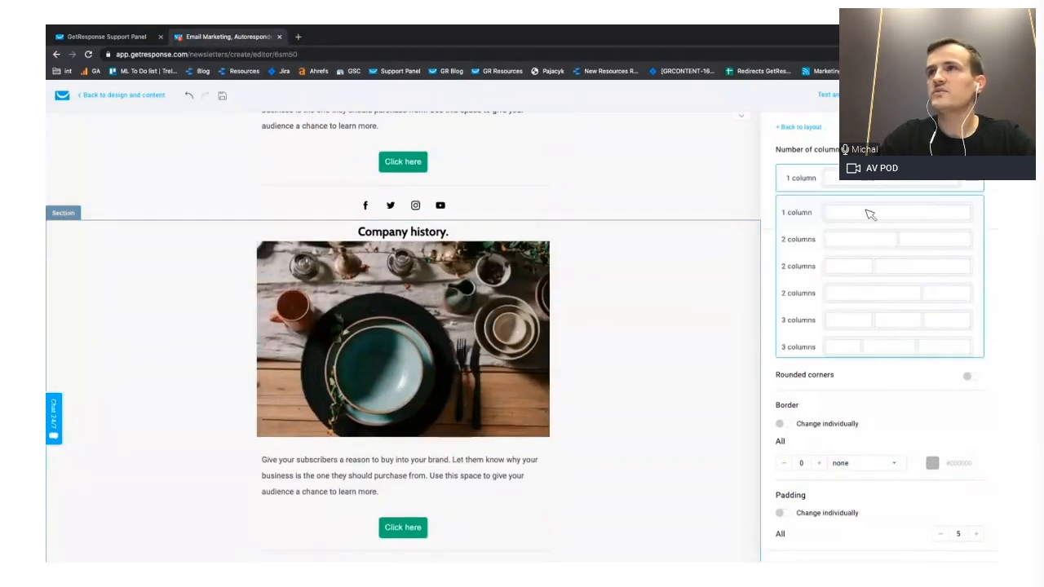
left_click(852, 240)
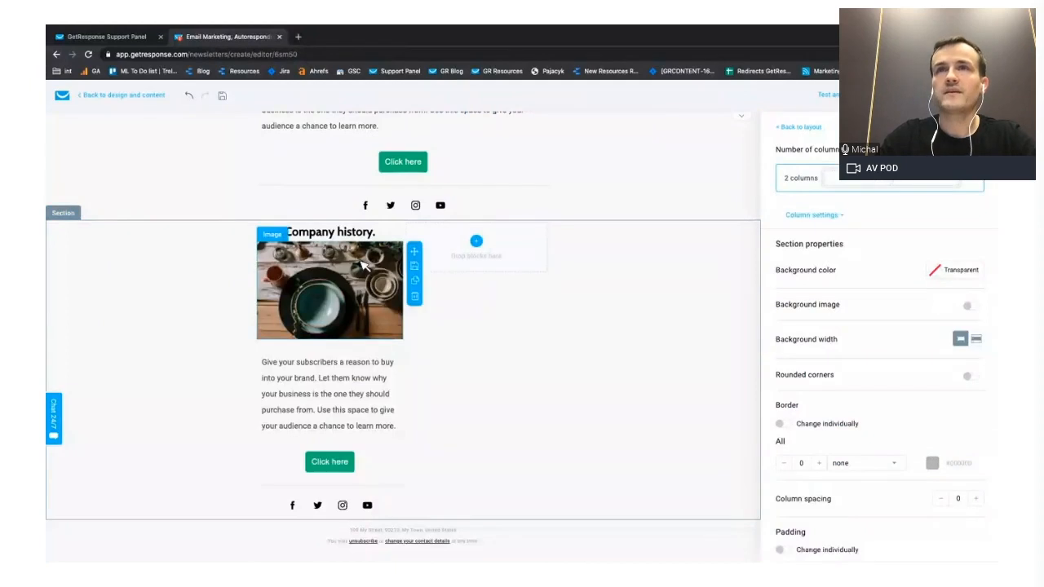
- Remove the "Company history." heading and the description block from the two-column section, copying the description text before deleting it
left_click(384, 235)
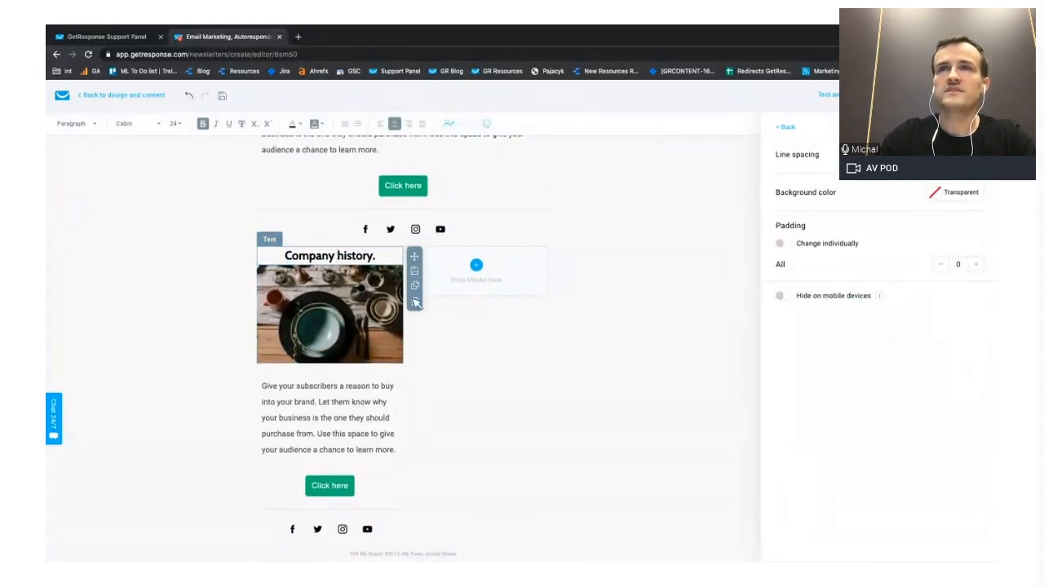
left_click(415, 301)
left_click(328, 359)
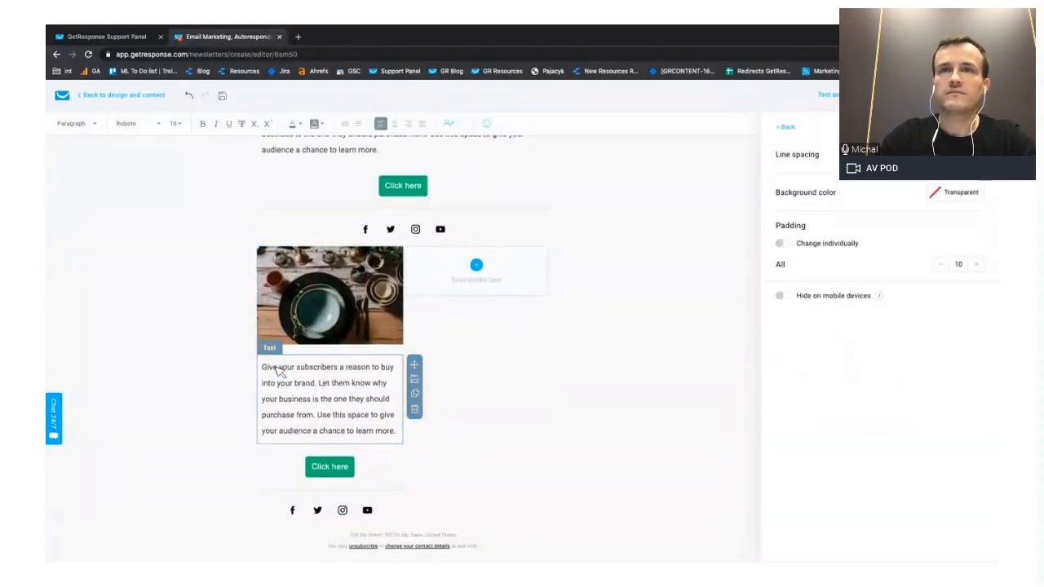
triple_click(279, 371)
left_click(418, 411)
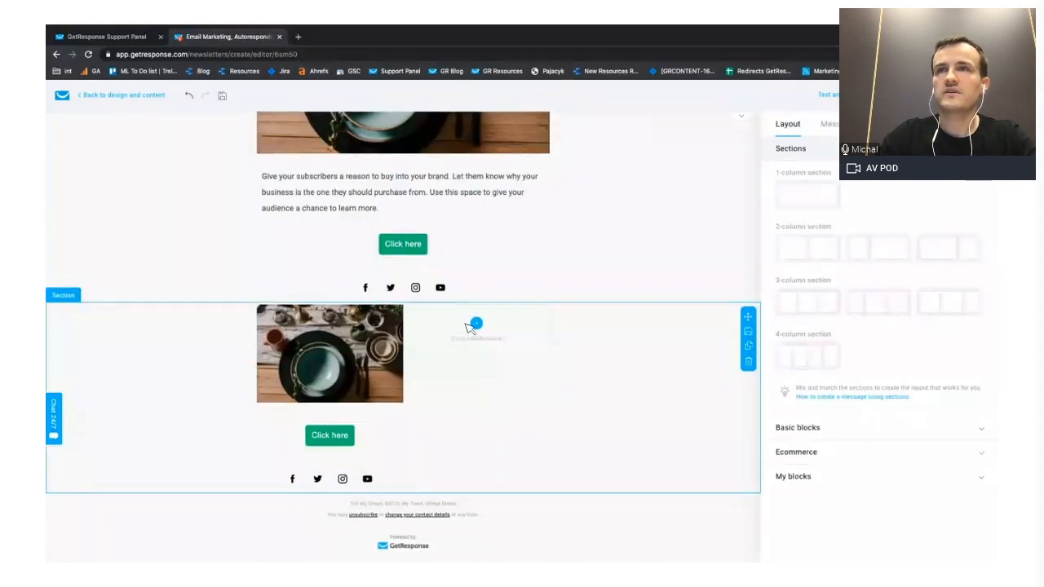
- Add a text block with the copied description to the empty second column and place a spacer above it
left_click(840, 125)
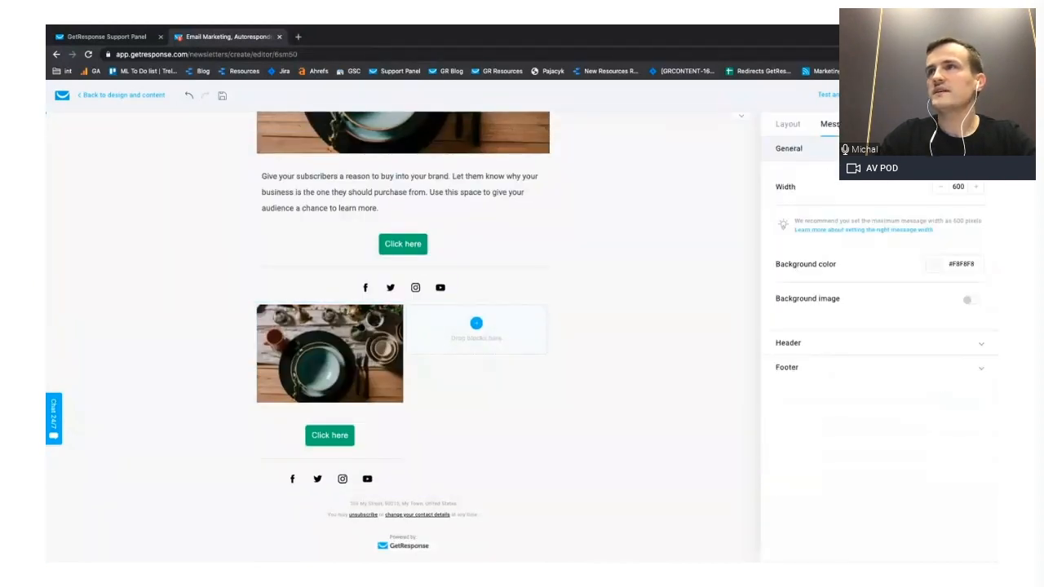
left_click(797, 126)
left_click(695, 212)
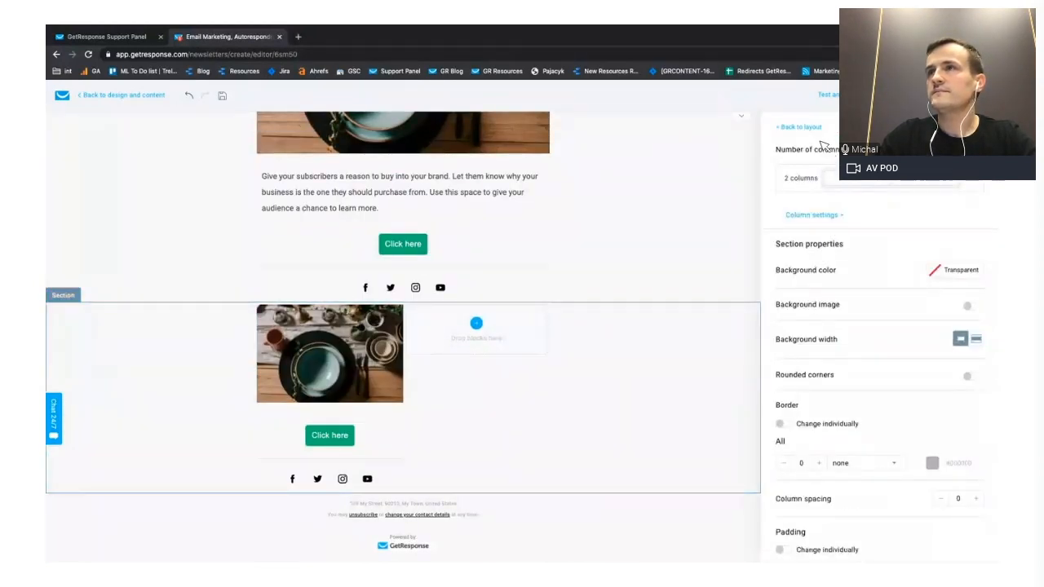
left_click(799, 127)
left_click_drag(879, 217, 489, 330)
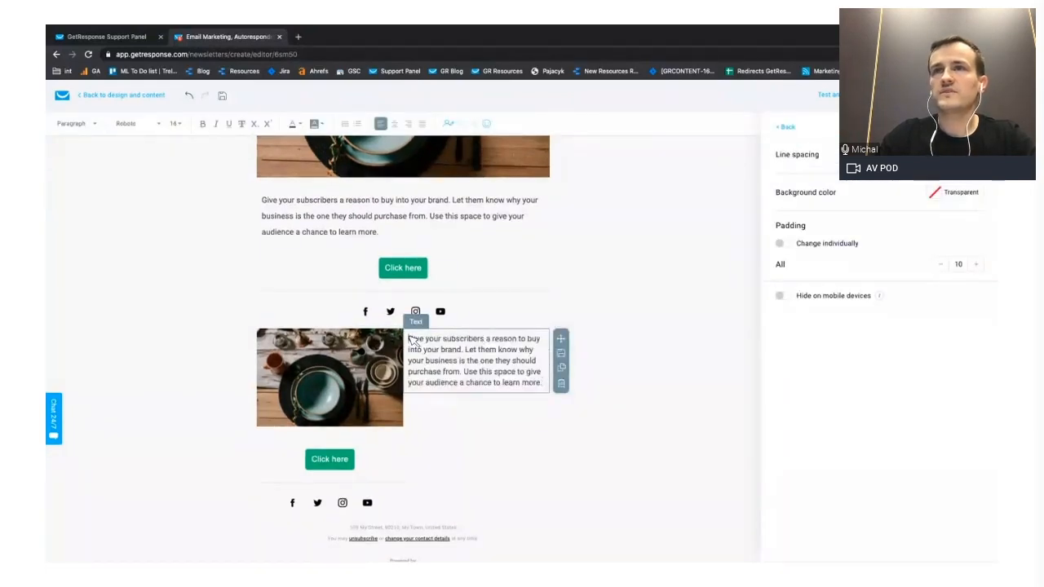
left_click(786, 128)
left_click_drag(874, 268, 477, 322)
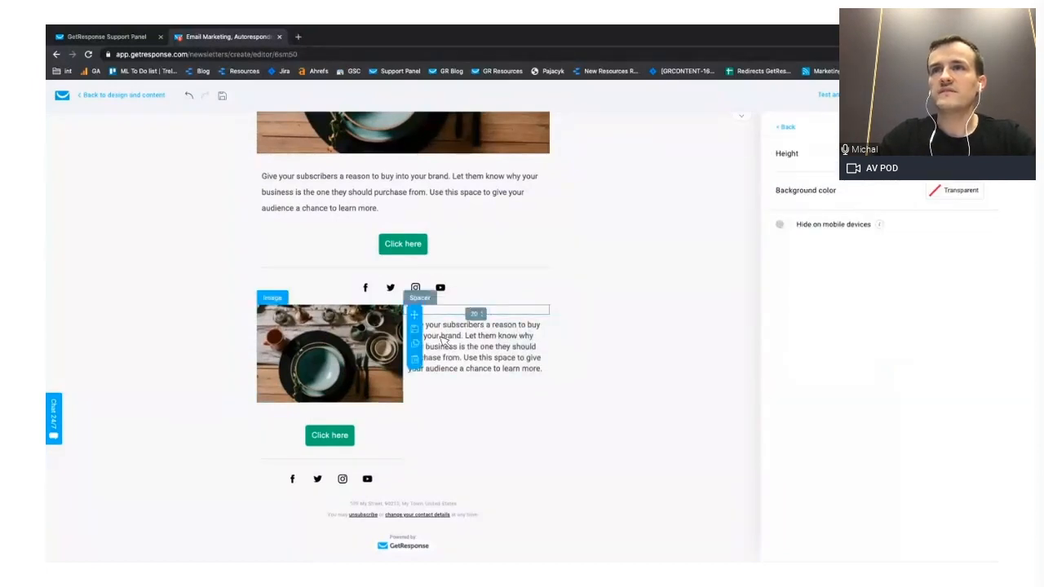
- Move the two-column section's button below the description in the second column and place a duplicate of the spacer between them
left_click_drag(416, 430, 489, 418)
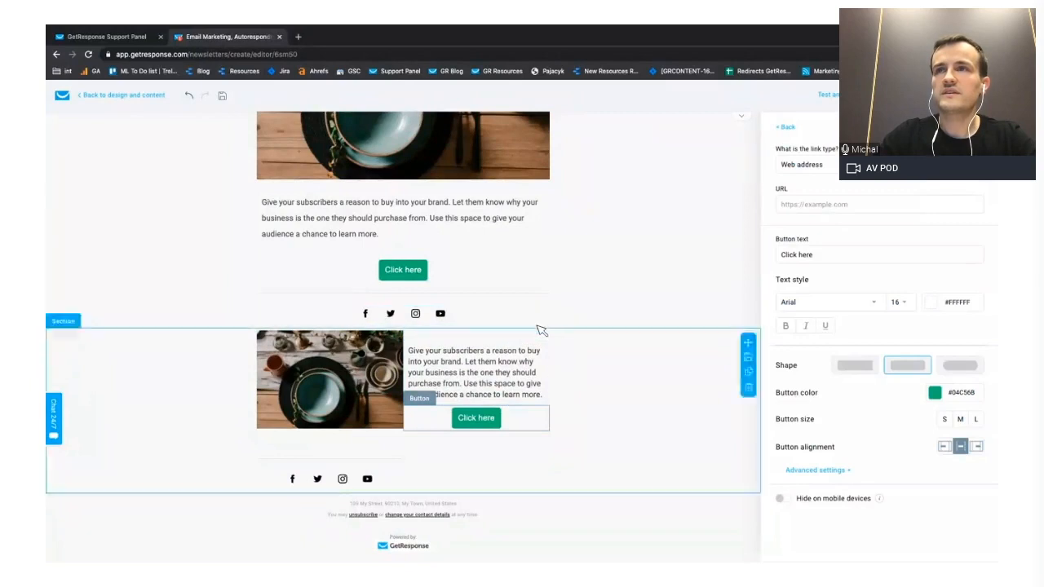
left_click(563, 372)
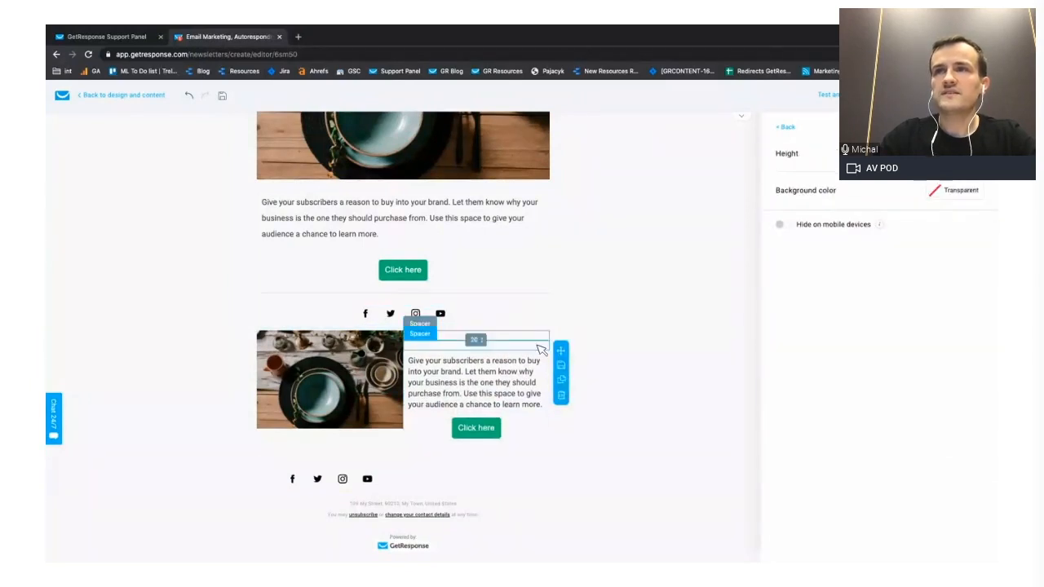
left_click_drag(561, 351, 526, 412)
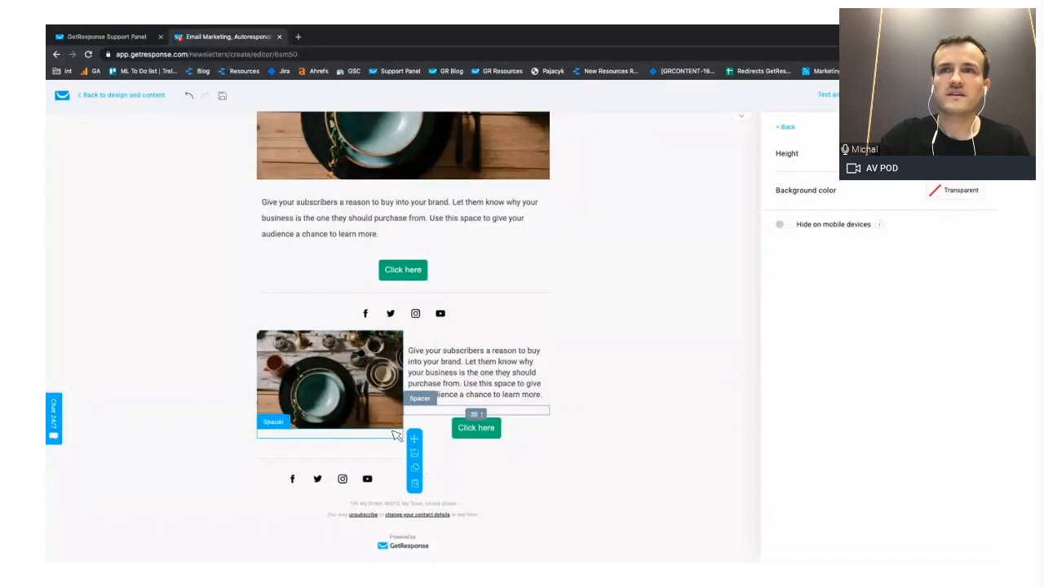
- Delete the leftover spacers, divider and social icons below the photo in the first column of the two-column section
left_click(415, 484)
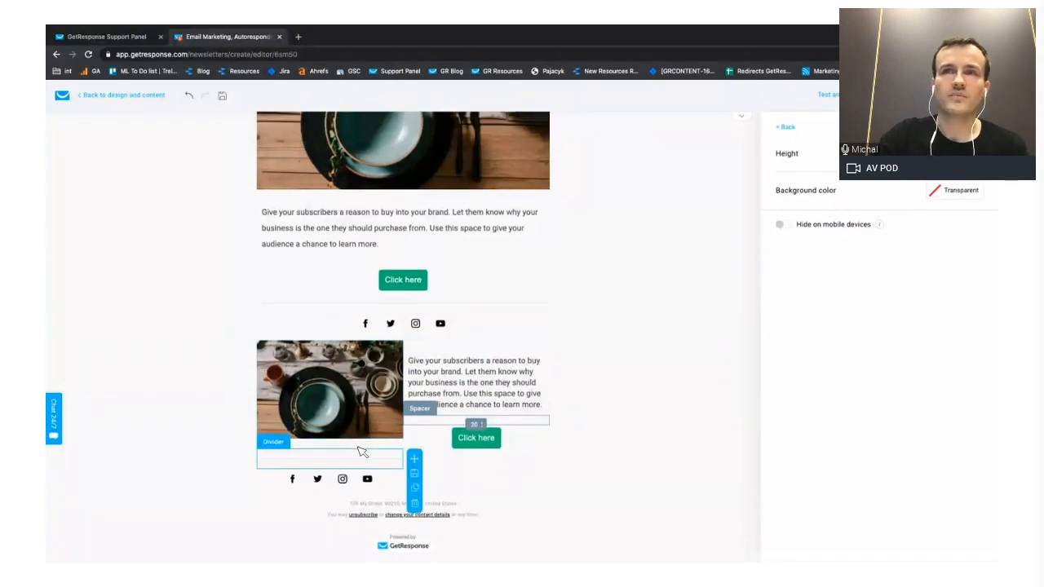
left_click(416, 493)
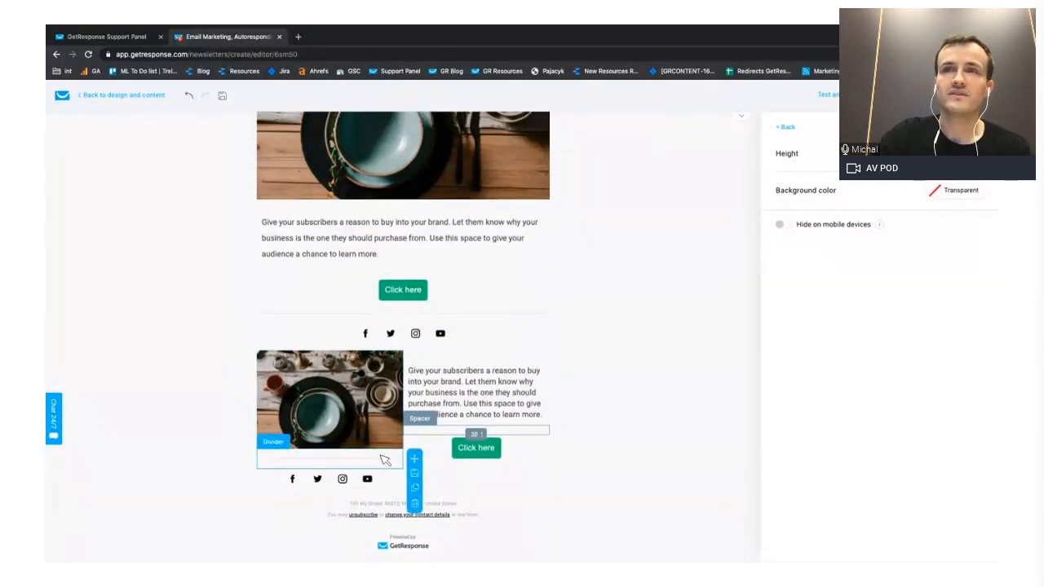
left_click(415, 503)
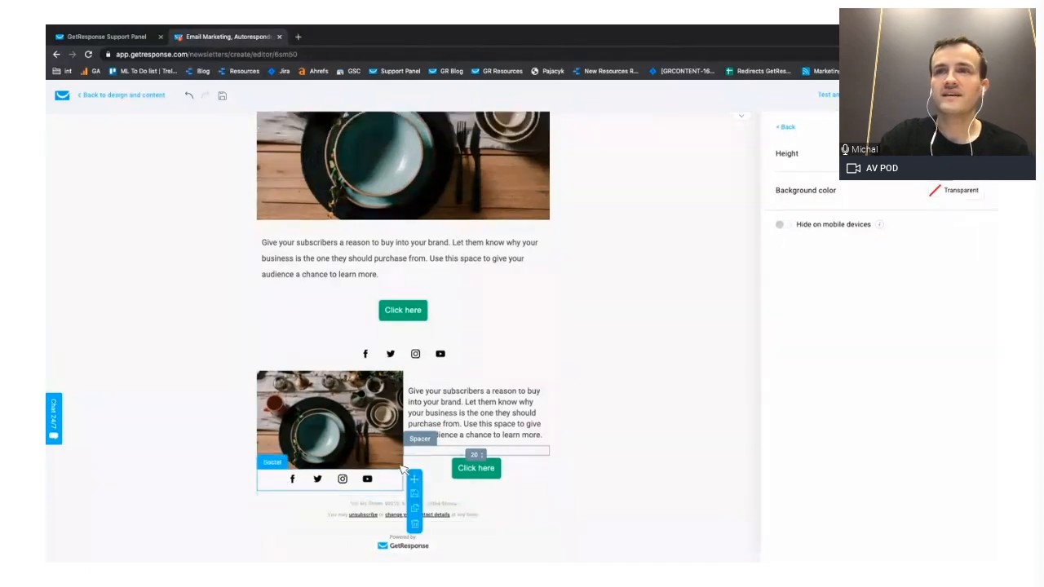
left_click(417, 524)
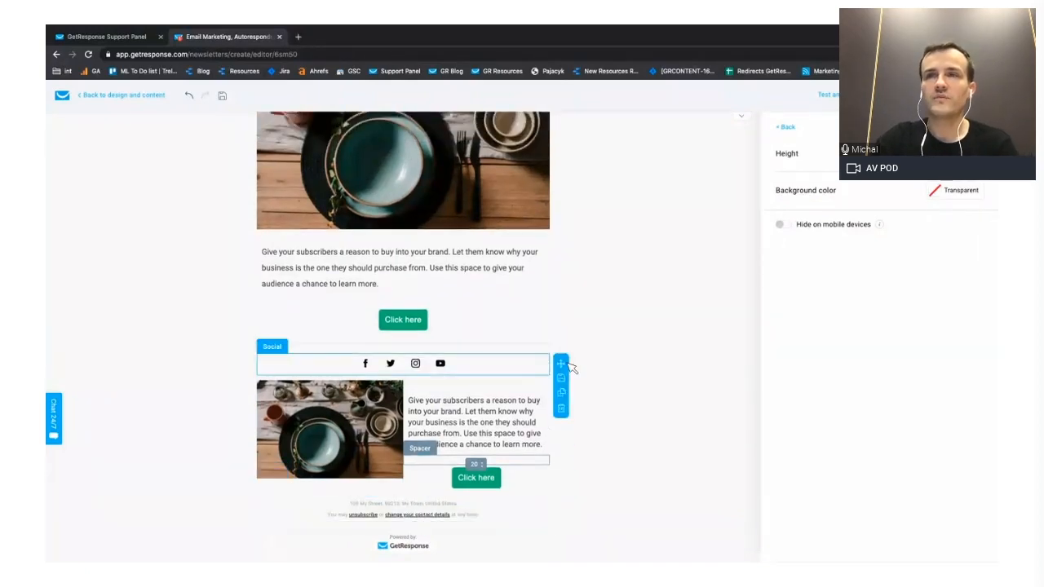
- Save the finished two-column section as a reusable block named "my block"
left_click(618, 413)
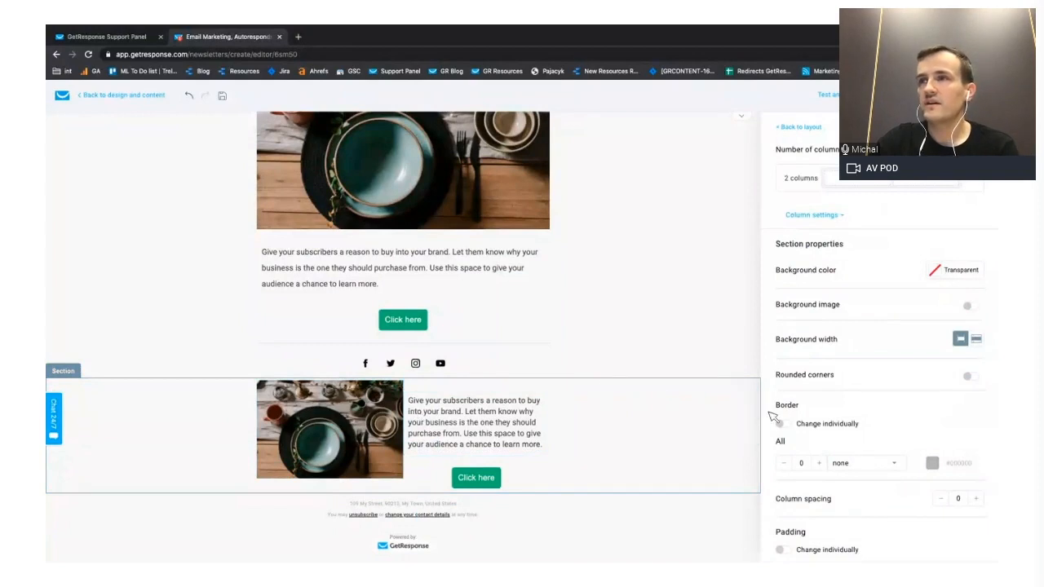
left_click(748, 407)
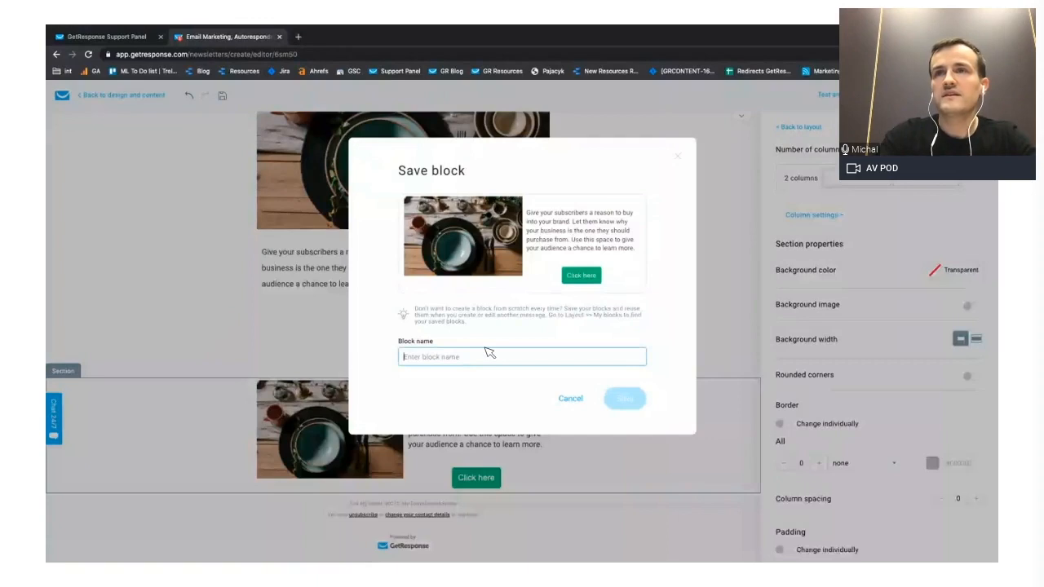
type("my block")
left_click(620, 398)
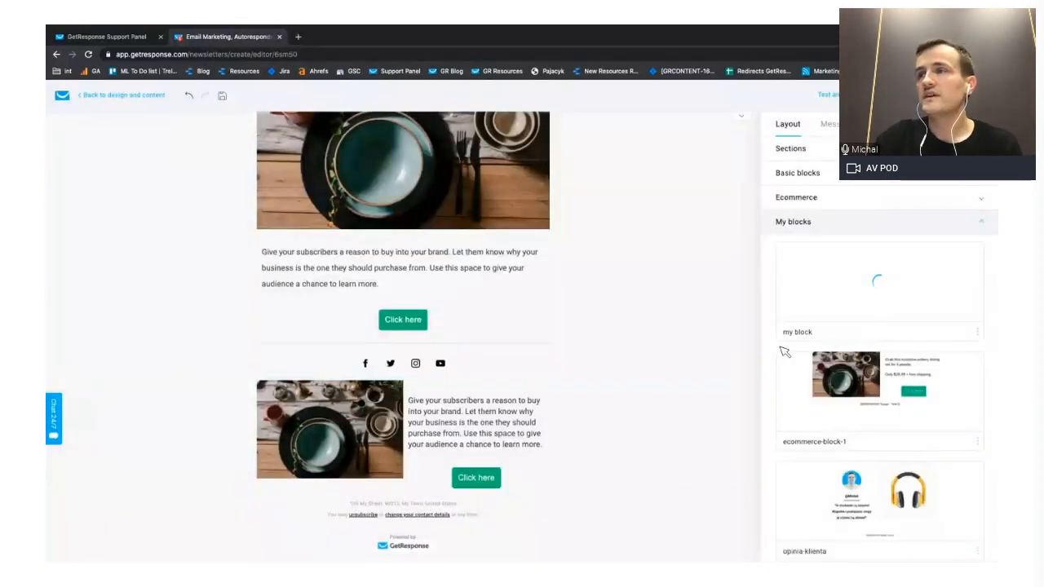
- Insert the saved "opinia-klienta" block below the two-column section and replace its quote with "My awesome review of this product" in quotation marks
left_click_drag(850, 483, 391, 440)
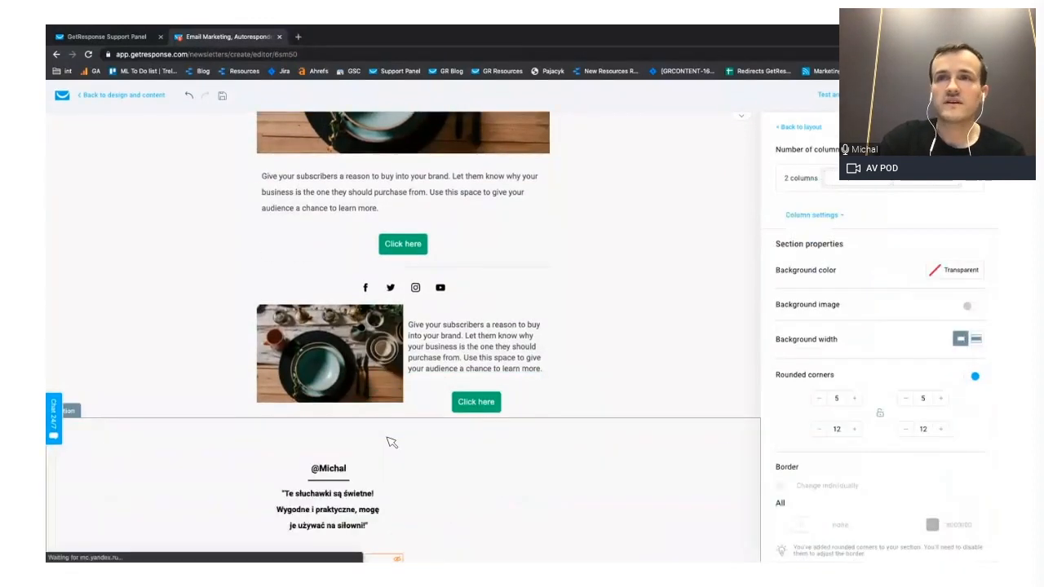
scroll(392, 443, "down", 2)
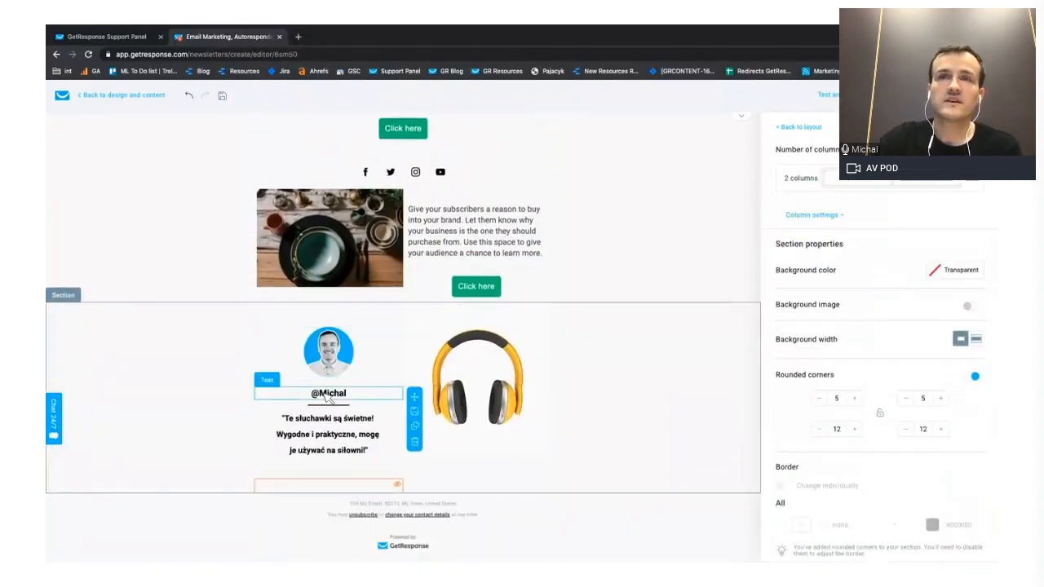
left_click(299, 420)
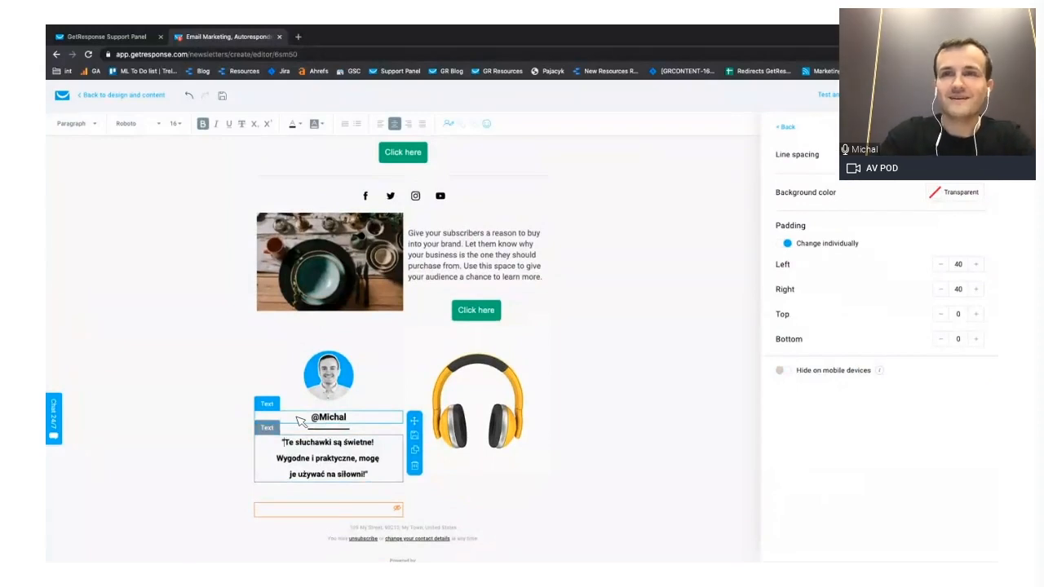
key("ctrl+a")
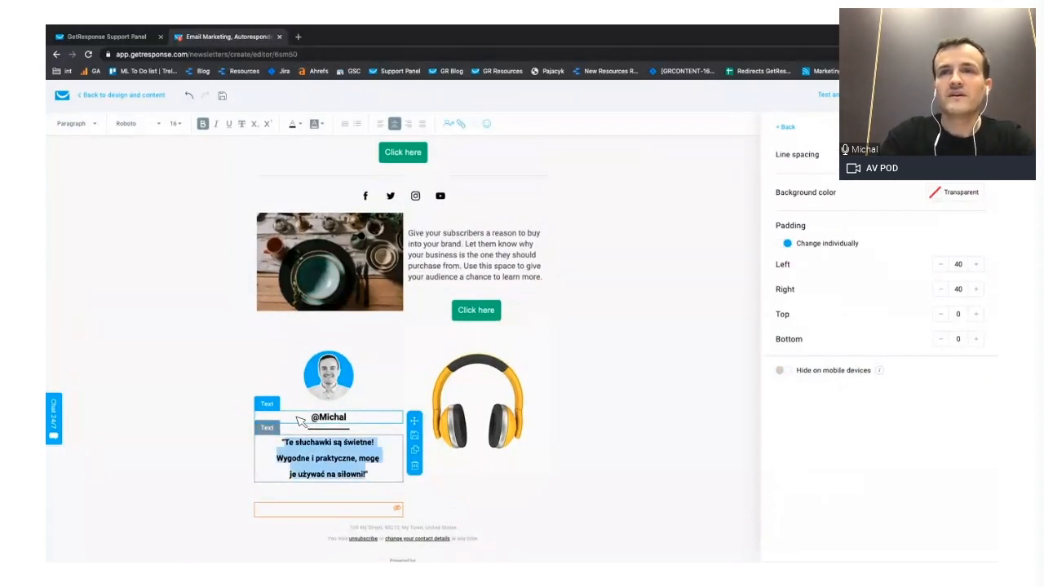
type("\"My awesom")
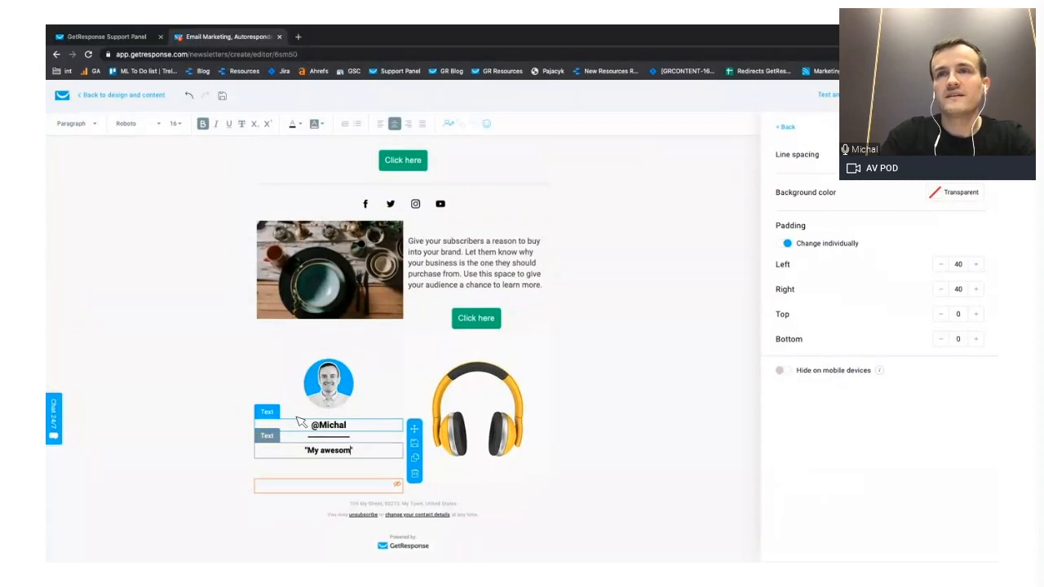
type("e review of this product\"")
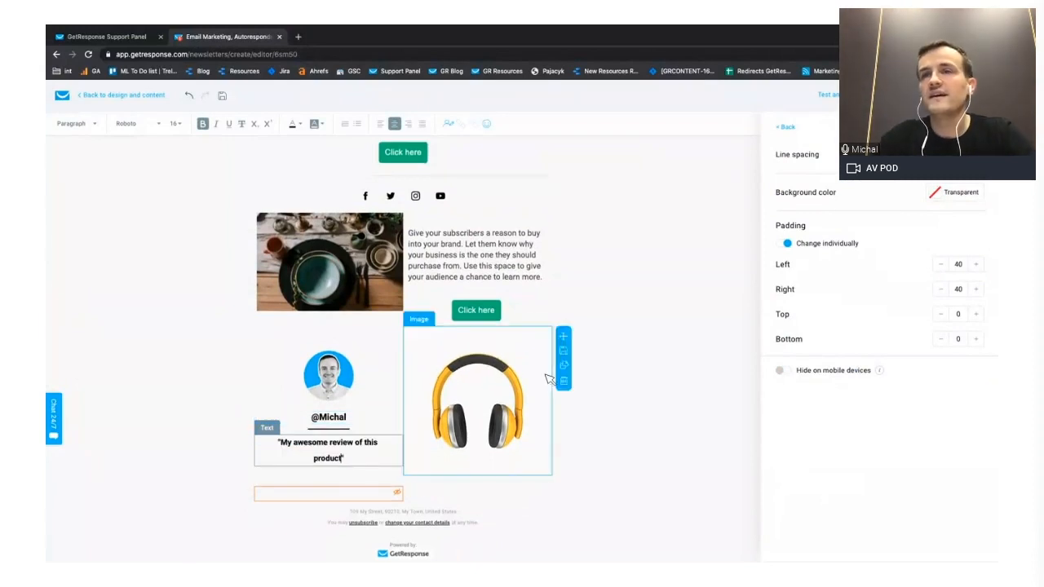
left_click(580, 378)
- Preview the newsletter with desktop and mobile compared side by side, check the layout of both versions, and return to the editor
scroll(531, 333, "up", 3)
scroll(532, 332, "down", 1)
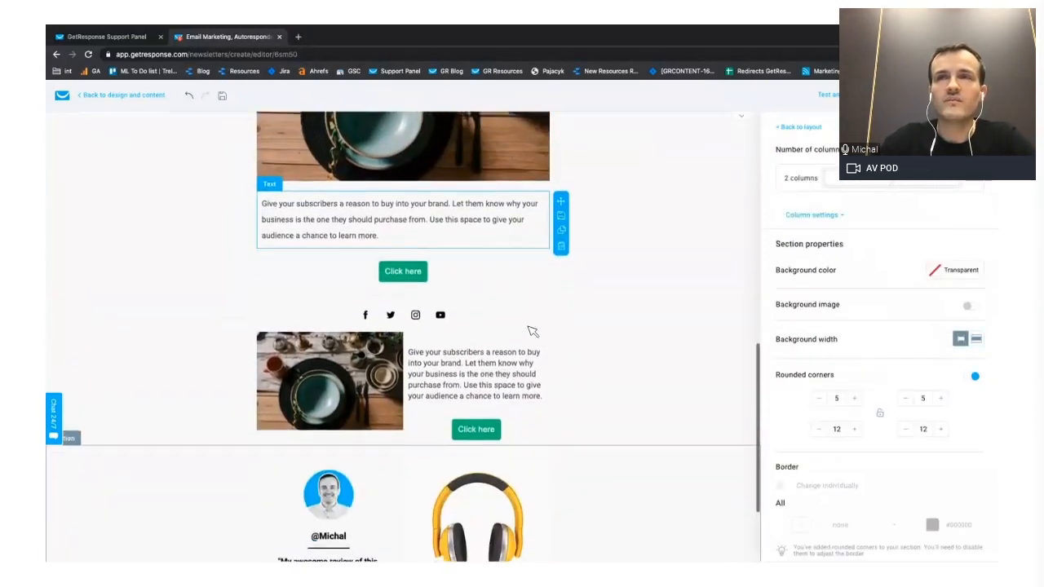
scroll(532, 331, "down", 1)
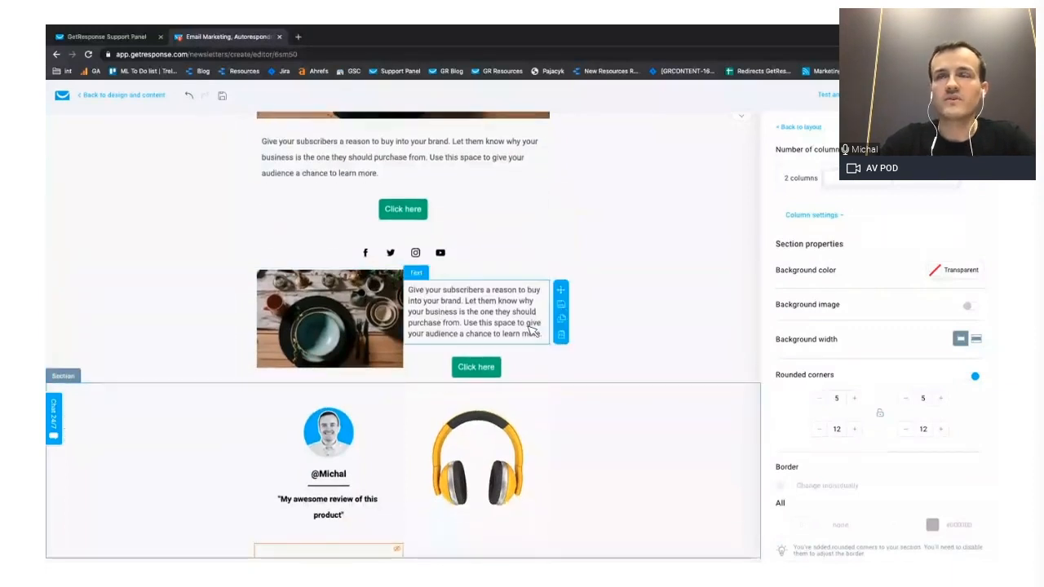
left_click(828, 95)
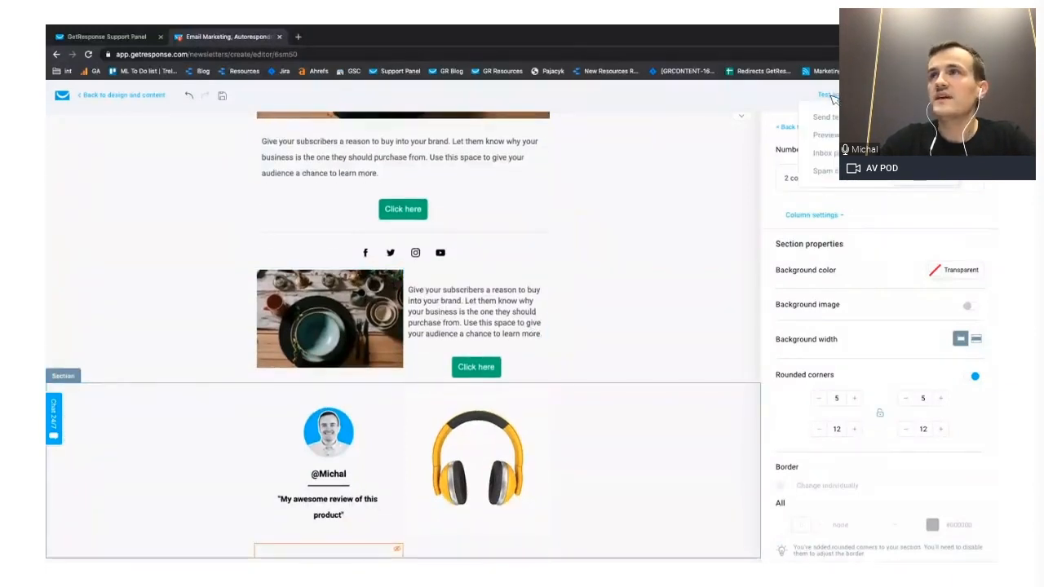
left_click(828, 135)
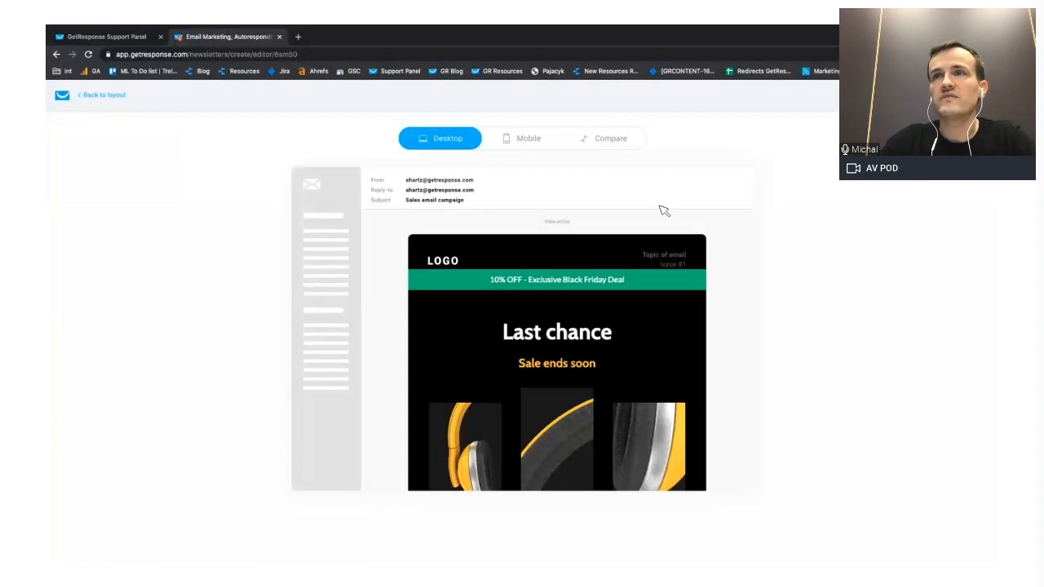
left_click(604, 139)
scroll(769, 304, "down", 5)
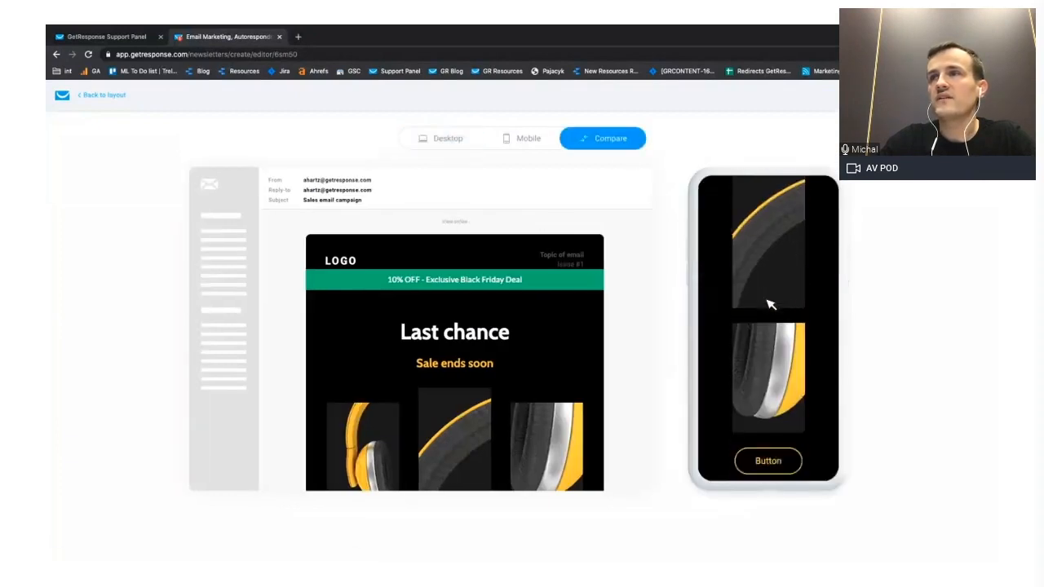
scroll(769, 304, "down", 10)
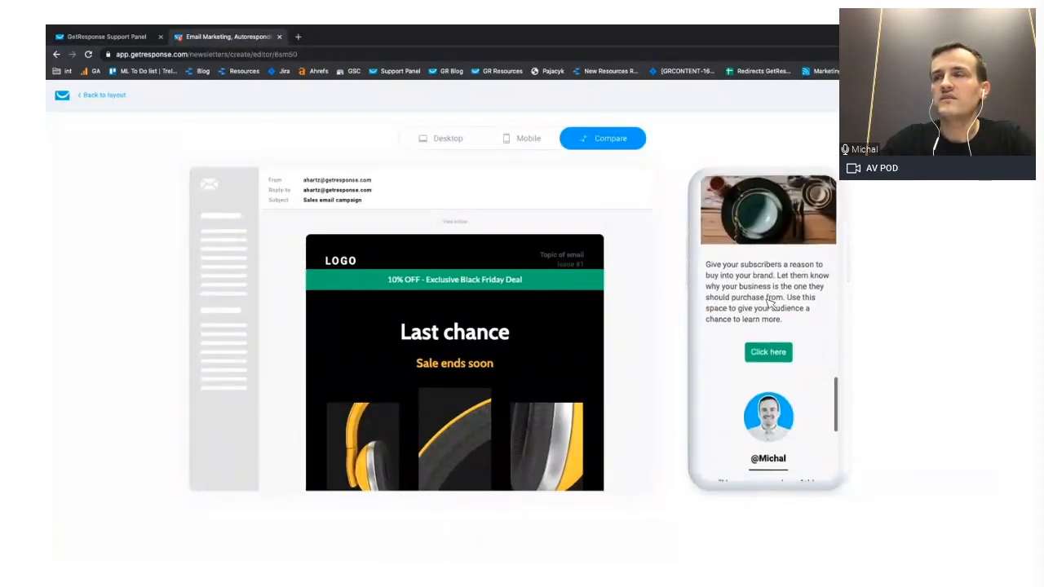
scroll(771, 304, "down", 5)
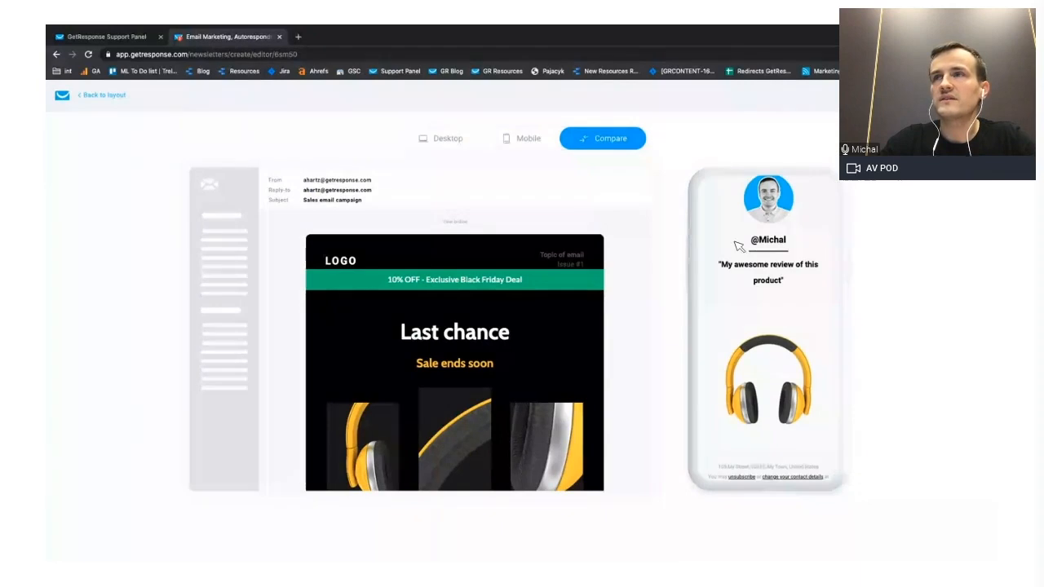
scroll(767, 255, "up", 5)
scroll(766, 254, "up", 3)
scroll(769, 256, "down", 1)
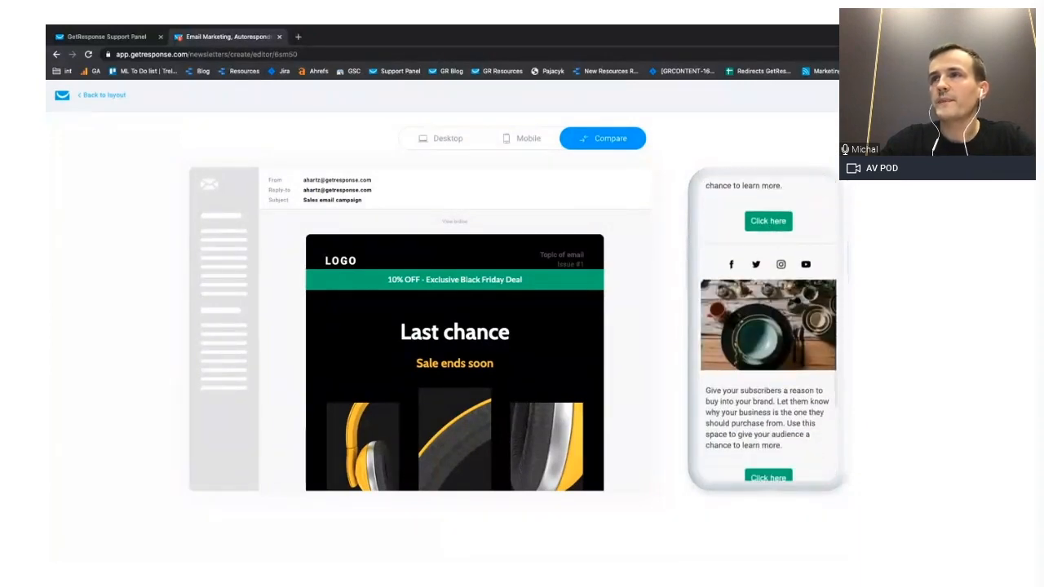
scroll(514, 354, "down", 1)
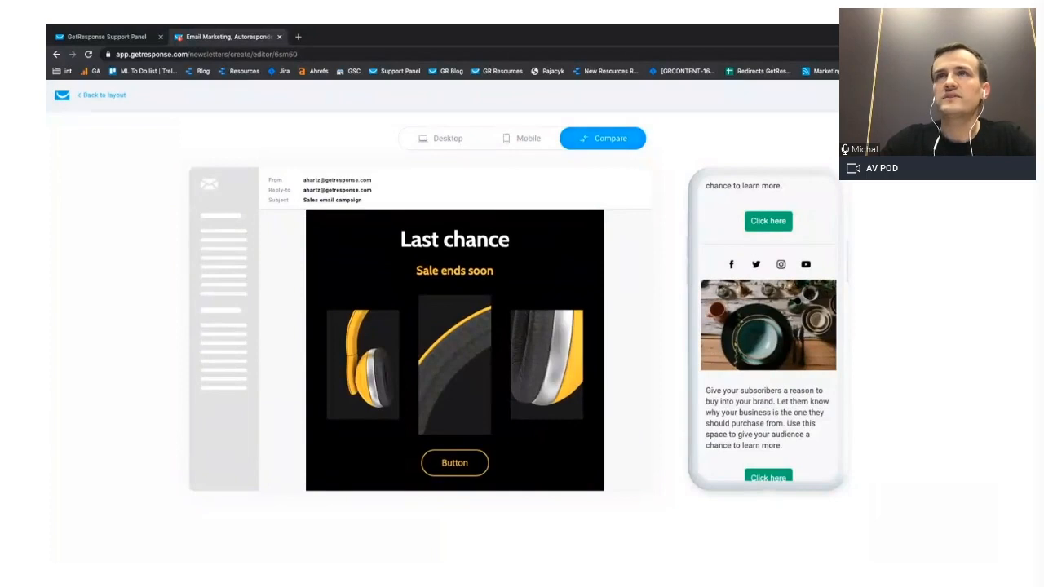
left_click(104, 96)
- Open the inbox preview, view the desktop and mobile client previews, and return to the editor
mouse_move(831, 96)
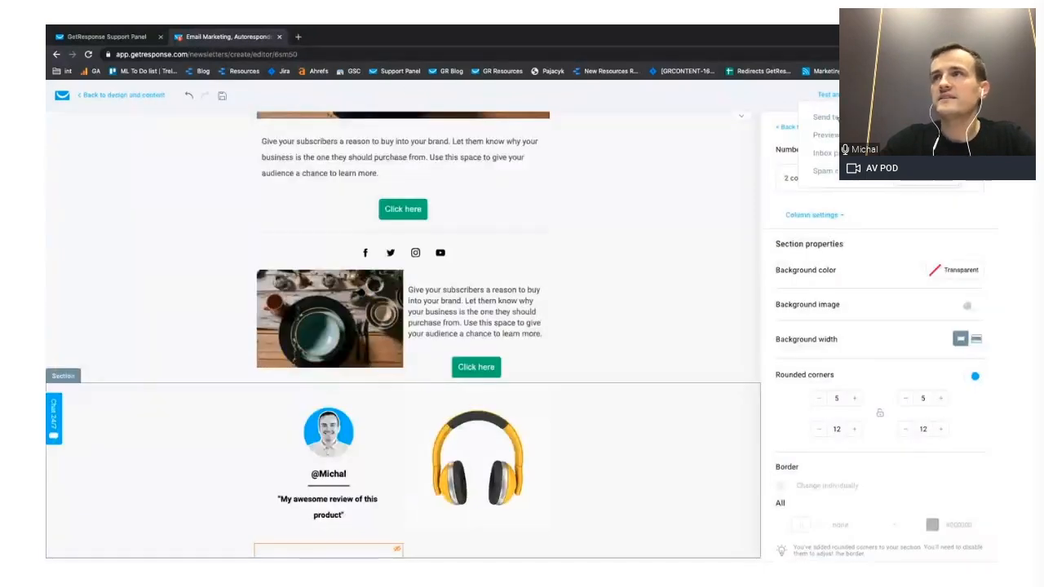
left_click(825, 153)
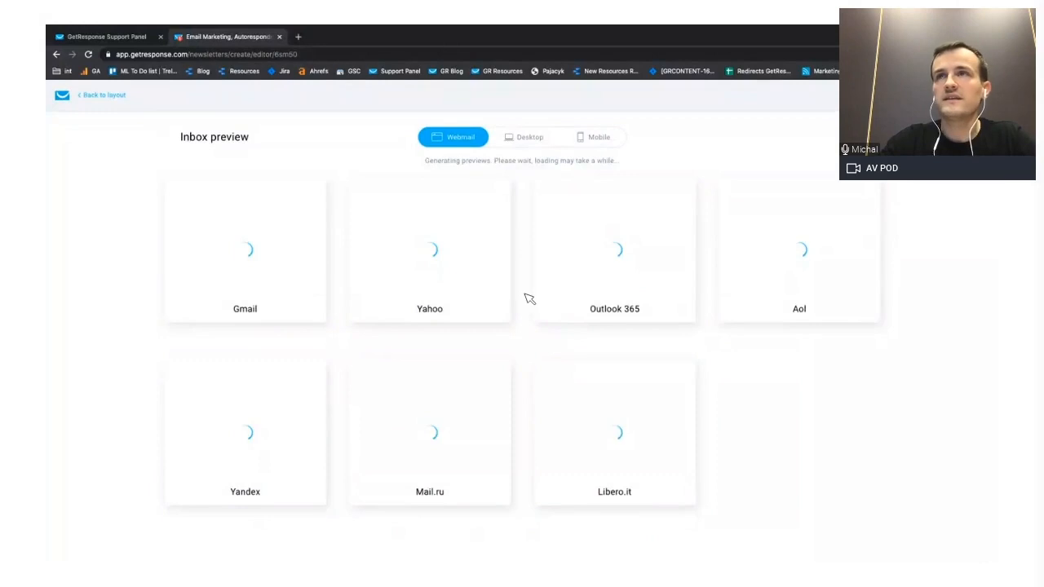
left_click(527, 137)
left_click(589, 138)
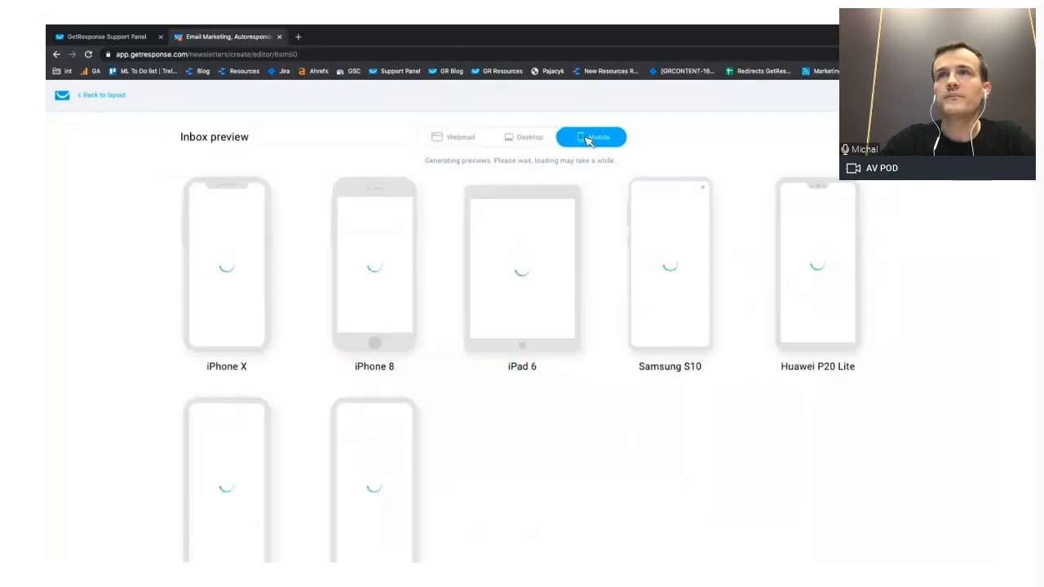
left_click(109, 96)
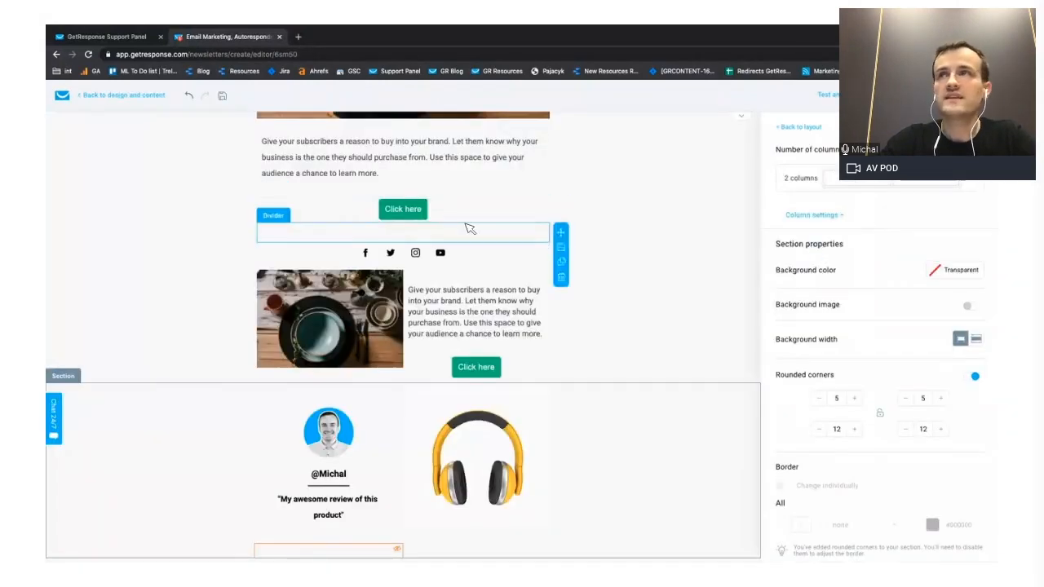
- Look over the newsletter layout and examine the settings of the photo and description text in the two-column section
left_click(827, 94)
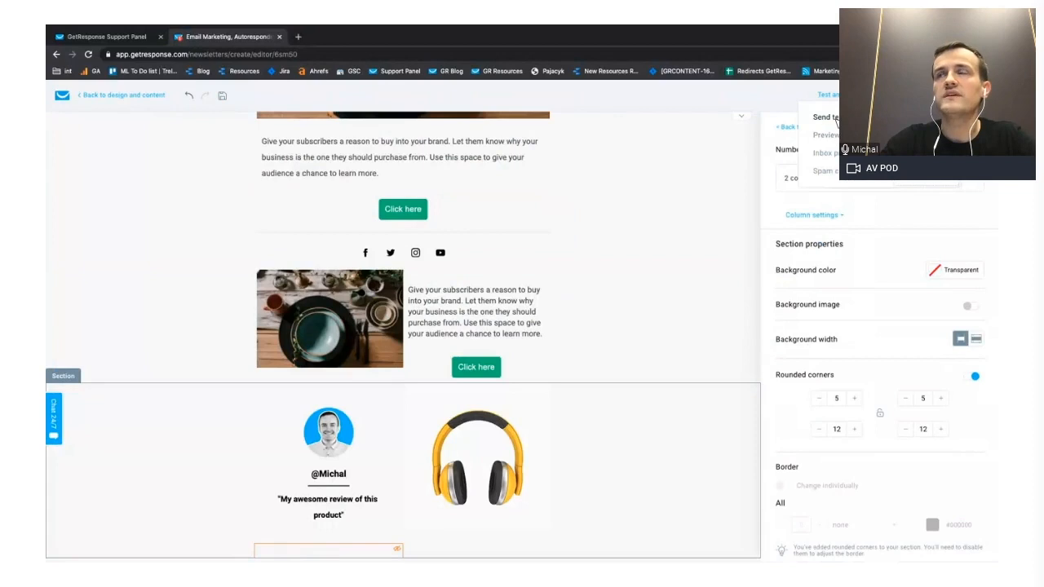
scroll(625, 285, "up", 4)
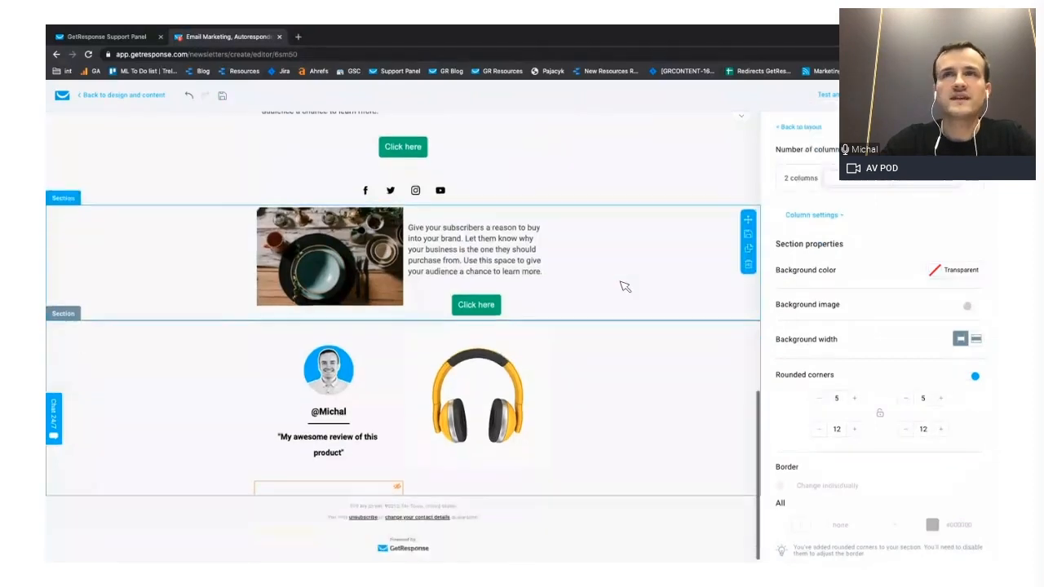
left_click(808, 128)
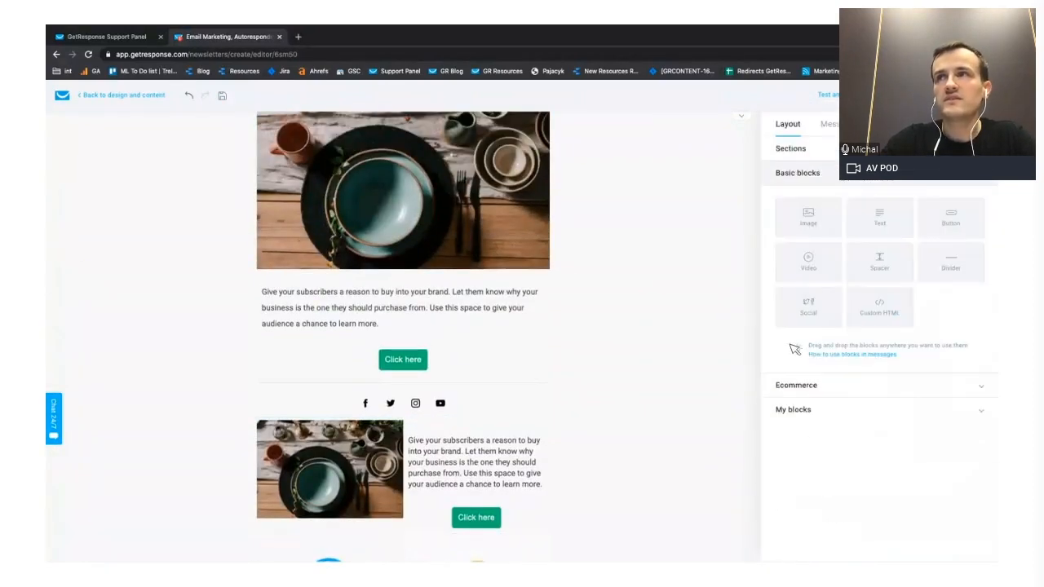
scroll(694, 275, "up", 5)
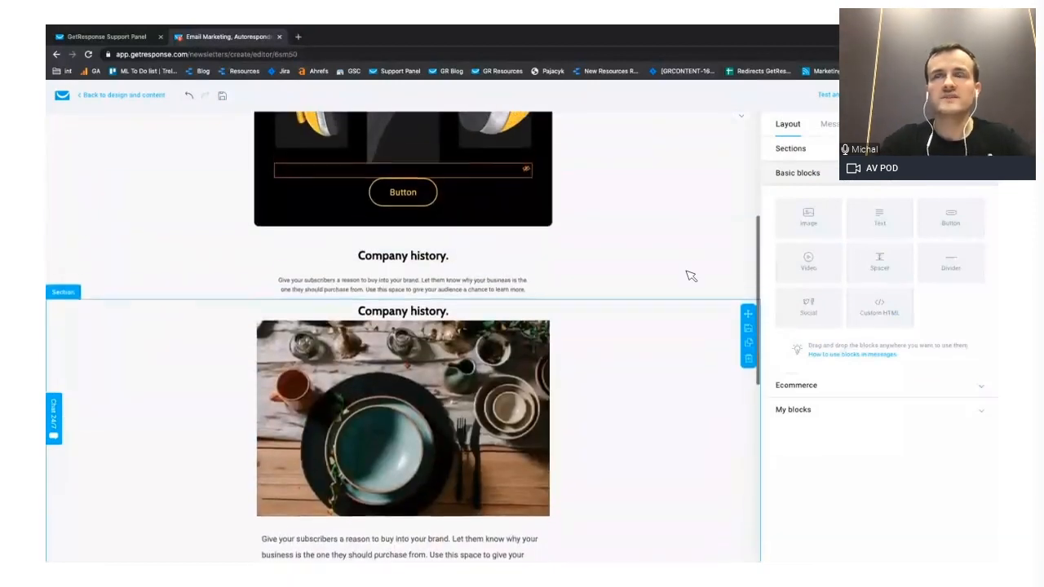
scroll(691, 276, "up", 1)
scroll(688, 275, "down", 6)
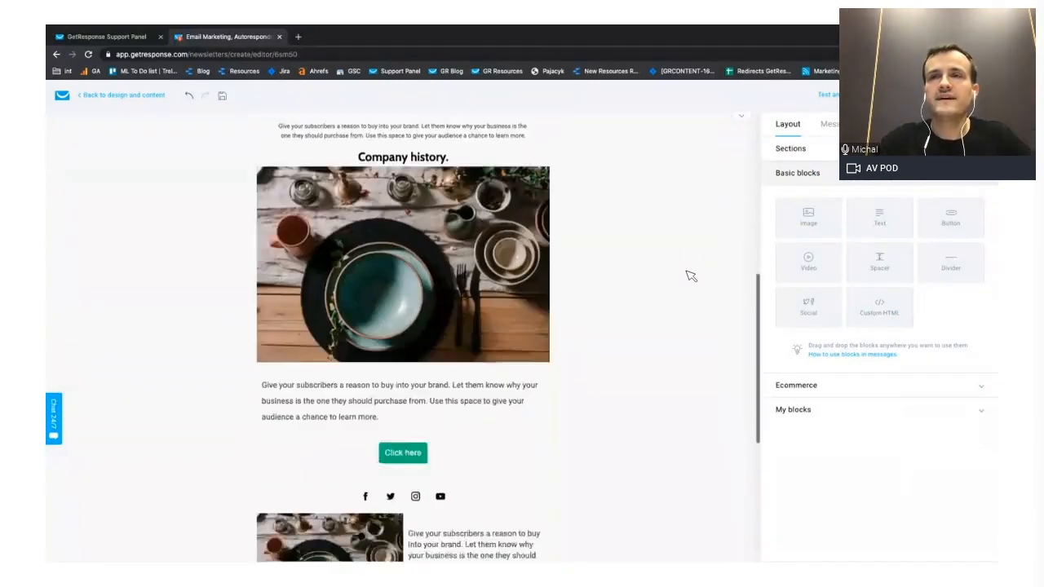
left_click(371, 431)
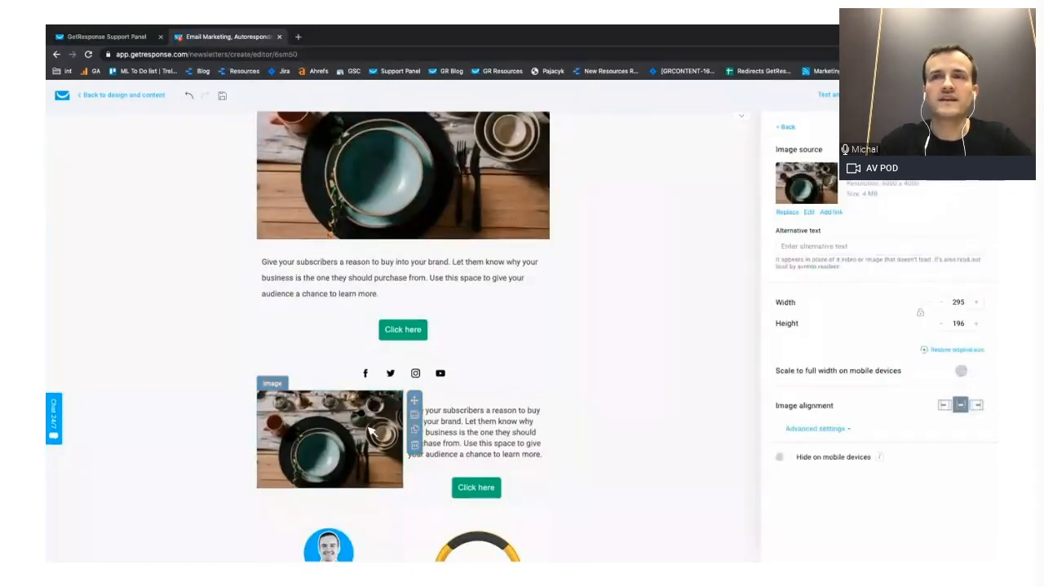
left_click(460, 426)
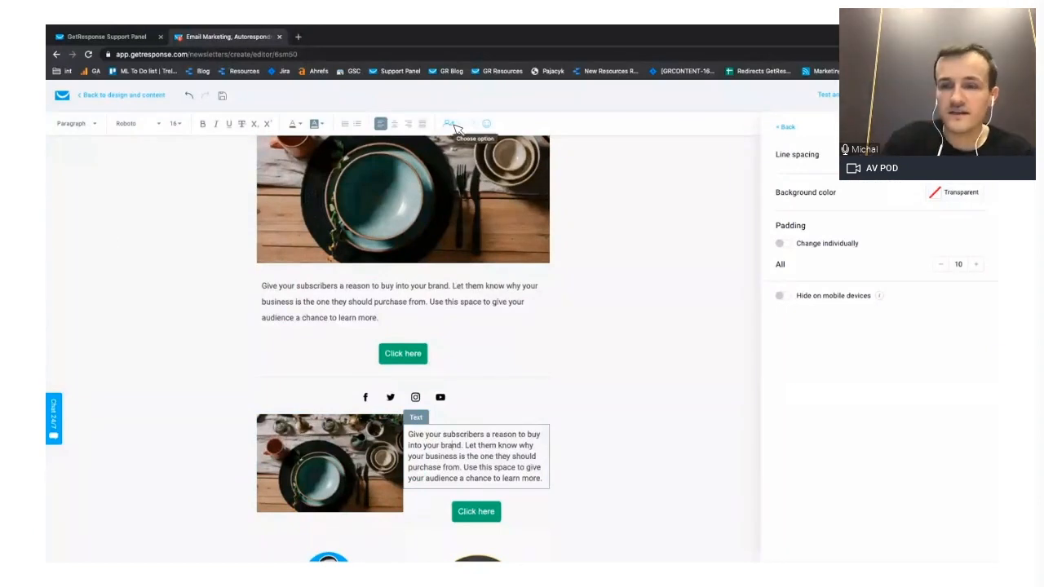
left_click(163, 205)
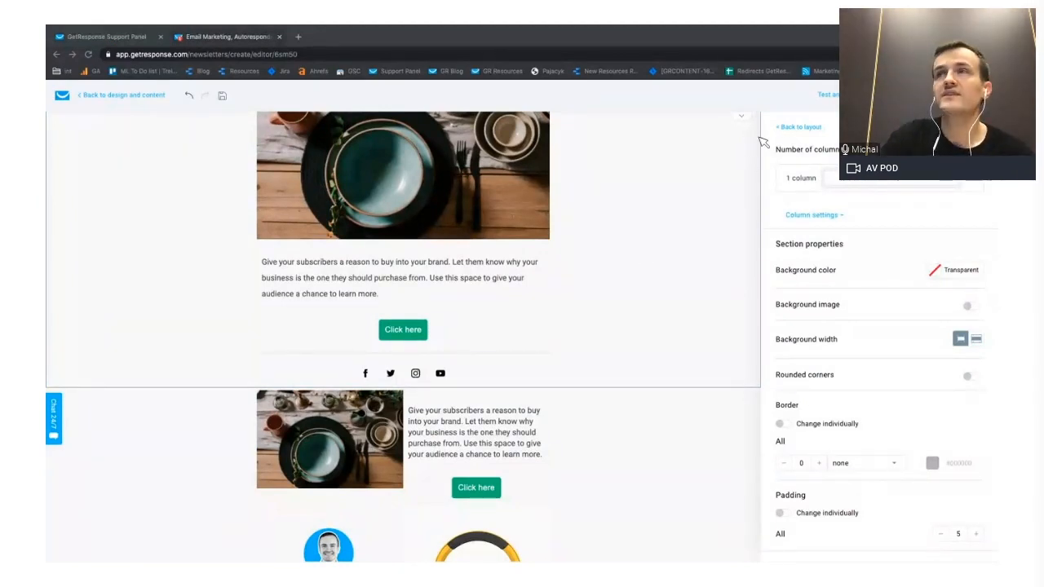
left_click(793, 129)
scroll(580, 250, "down", 2)
scroll(580, 261, "up", 4)
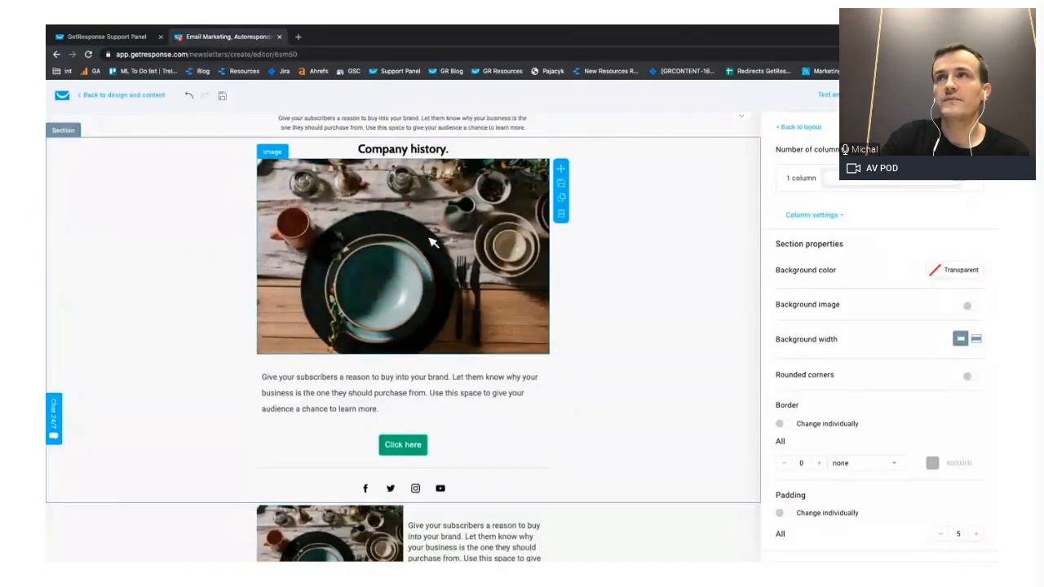
left_click(804, 128)
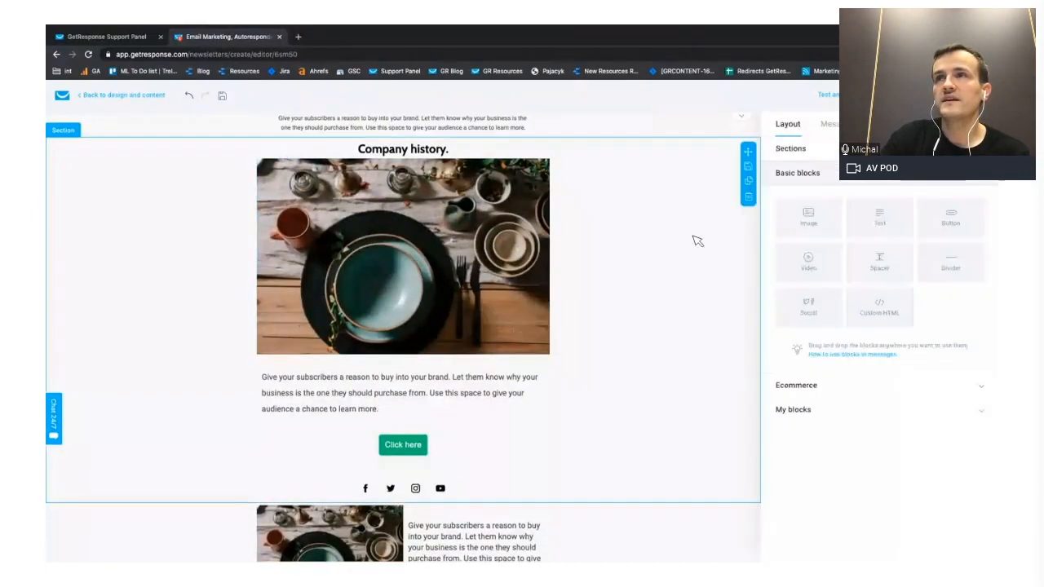
- Change the single-column "Company history." section with the large photo to a layout of two equal columns
left_click(662, 256)
left_click(852, 180)
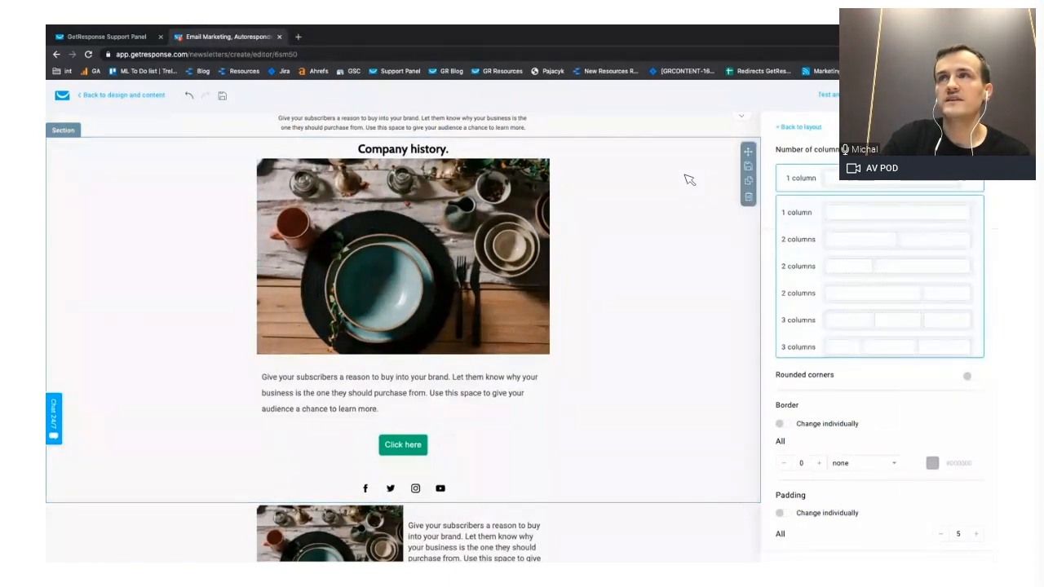
left_click(864, 244)
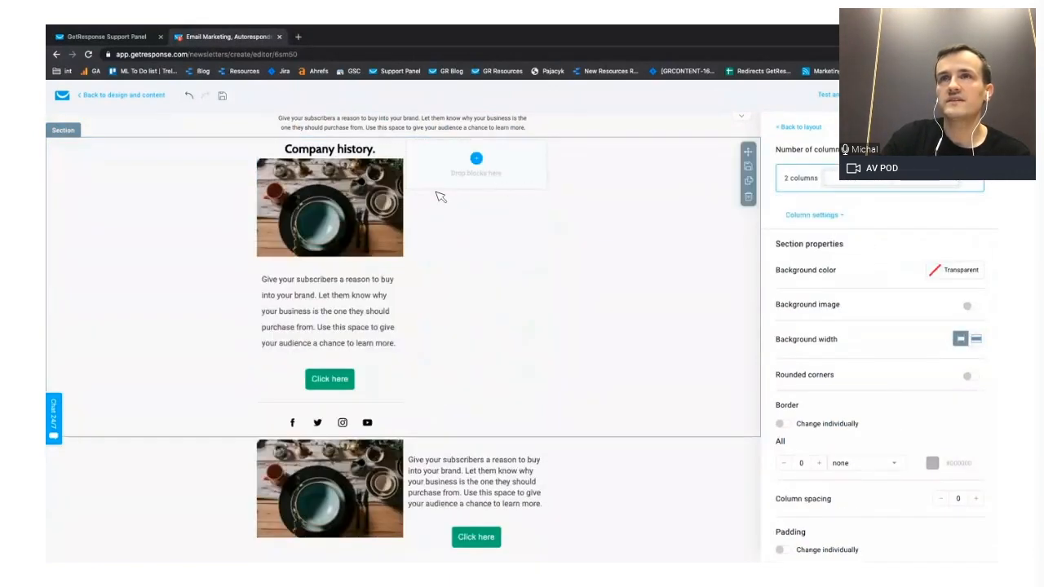
scroll(654, 195, "up", 2)
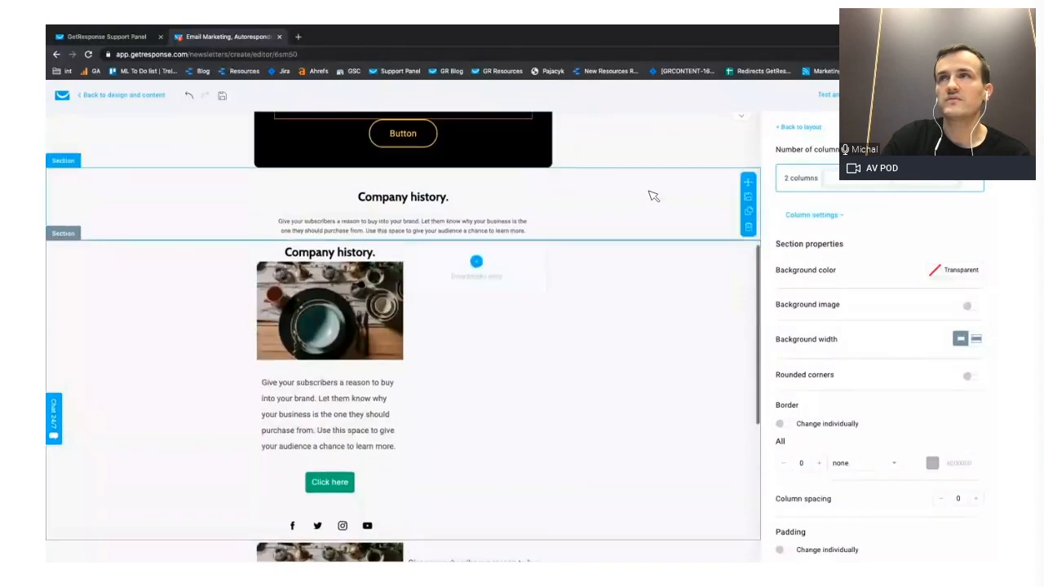
- Insert an empty section of two equal columns and an empty three-column section above the two-column "Company history." photo section
left_click(800, 126)
left_click(811, 145)
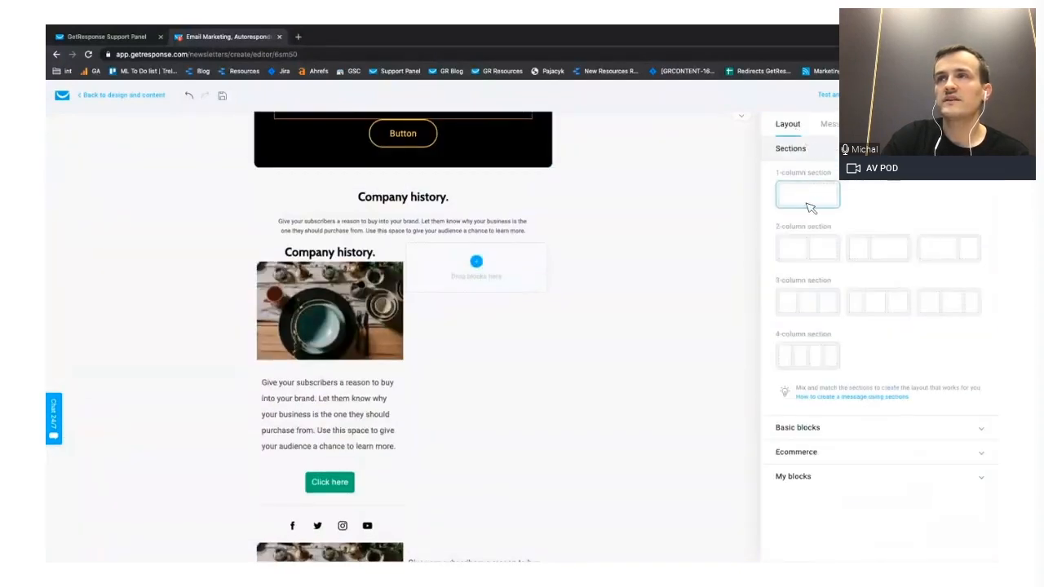
left_click_drag(807, 247, 401, 258)
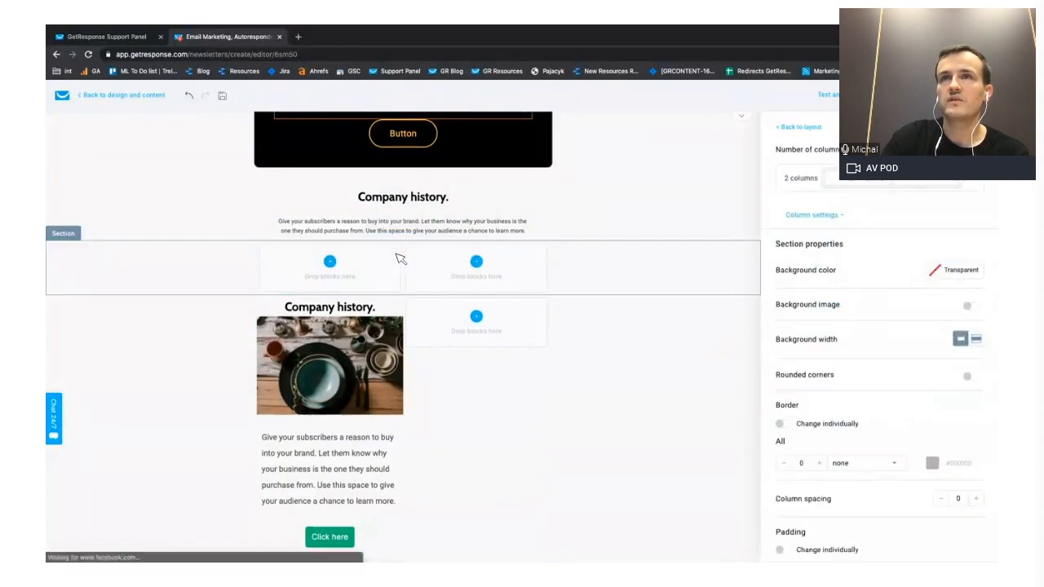
left_click(800, 128)
left_click(808, 153)
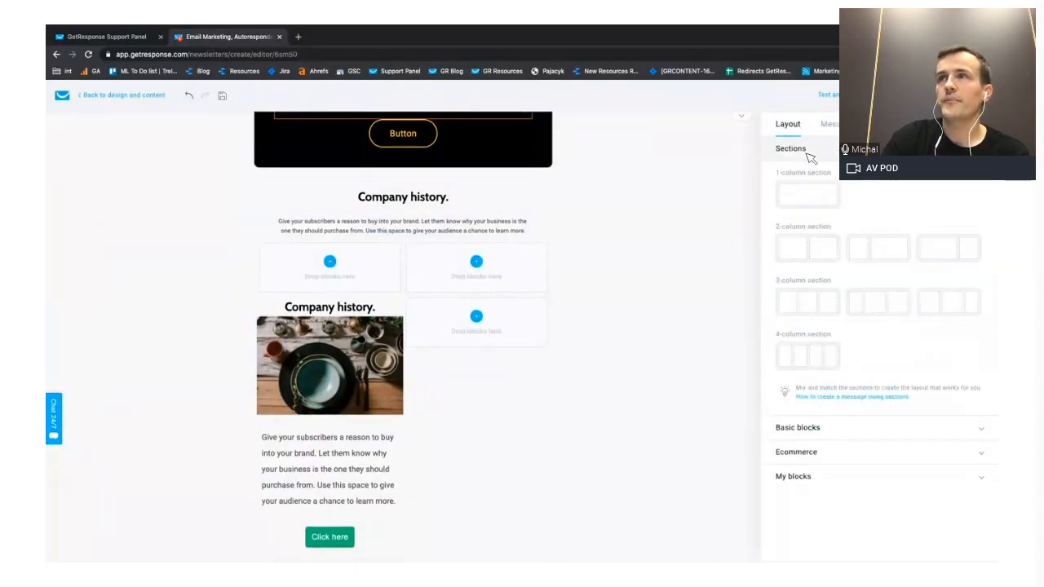
left_click_drag(807, 303, 441, 252)
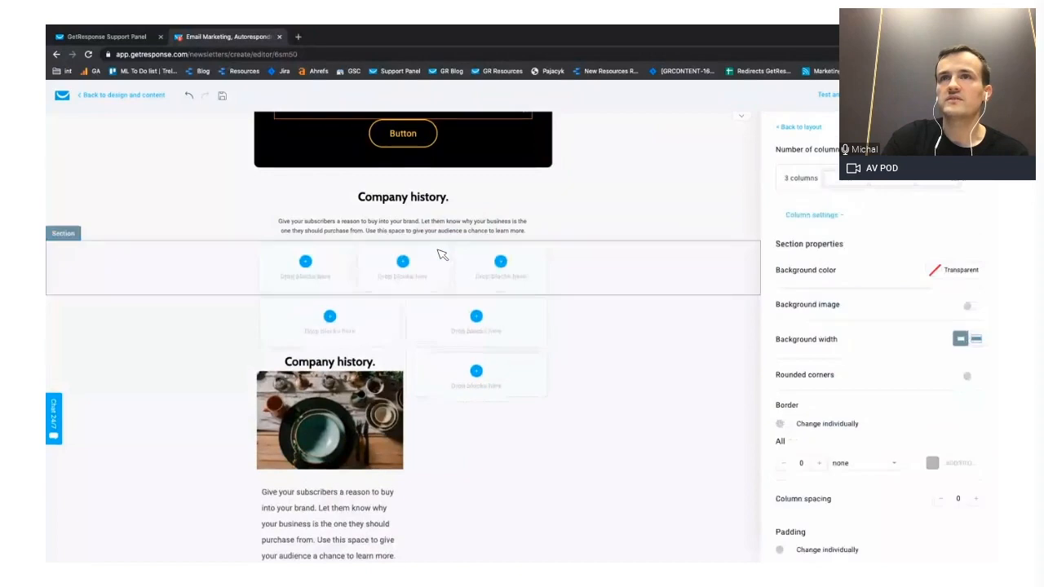
- Look over the newsletter layout and delete the empty three-column and two-column sections above the "Company history." photo section
scroll(441, 255, "down", 3)
left_click(383, 277)
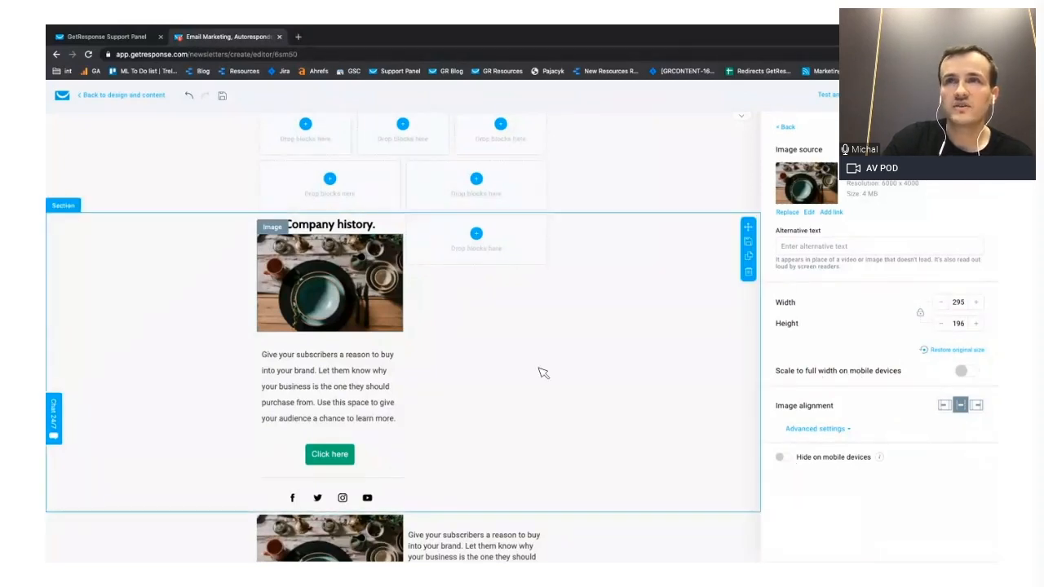
scroll(543, 368, "down", 2)
scroll(522, 369, "down", 1)
scroll(480, 343, "up", 4)
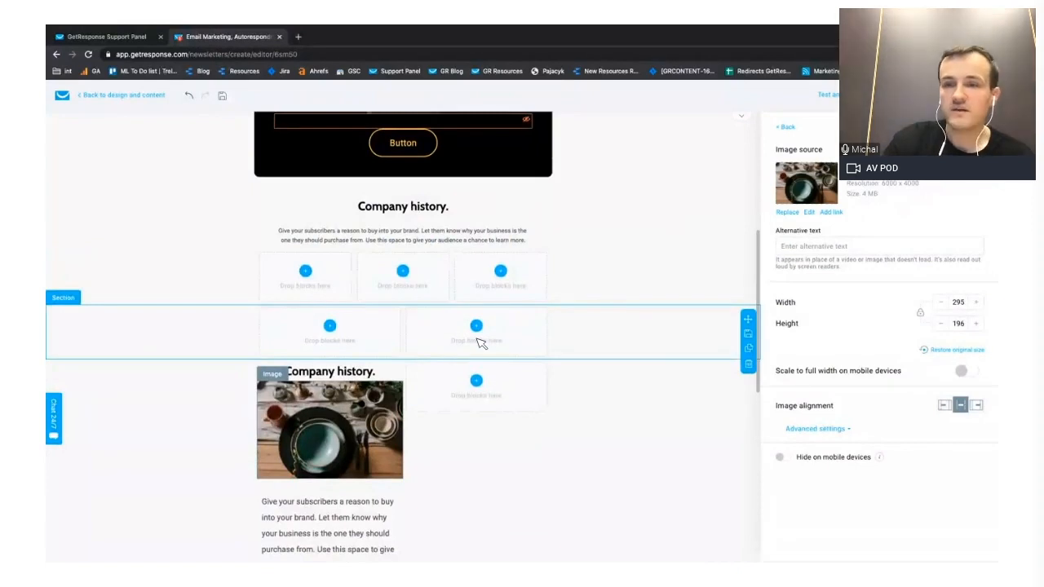
scroll(310, 353, "down", 1)
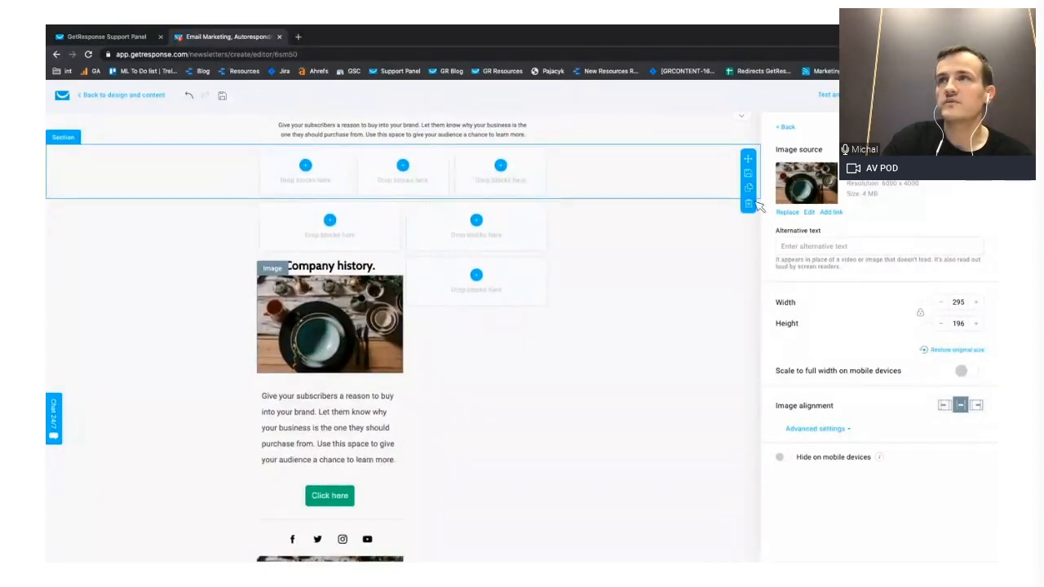
left_click(749, 203)
left_click(750, 204)
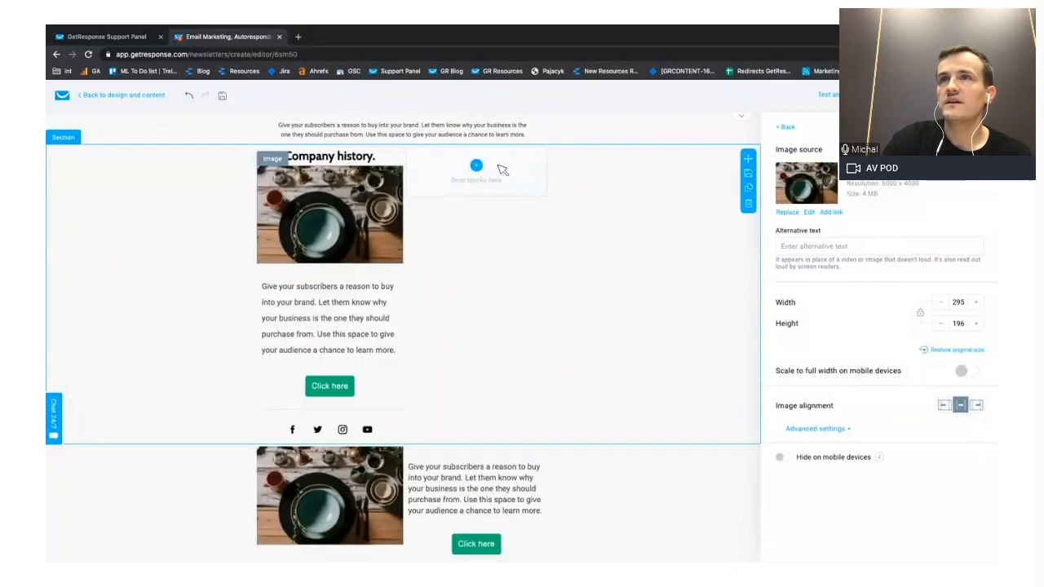
- Duplicate the two-column section with the table-setting photo, description text and "Click here" button, and look through the copy's section properties
scroll(489, 261, "down", 2)
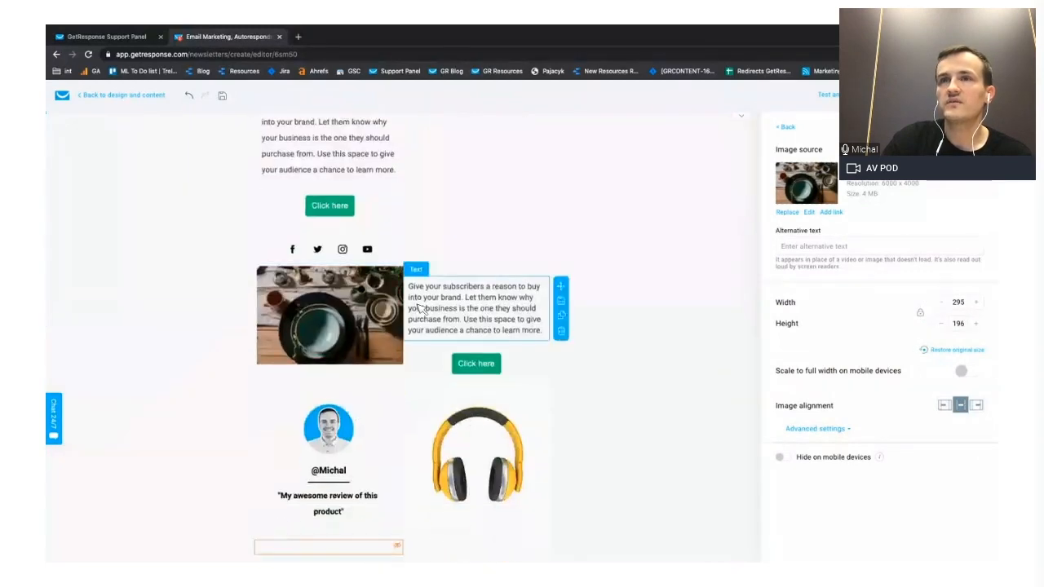
left_click(608, 282)
left_click(748, 308)
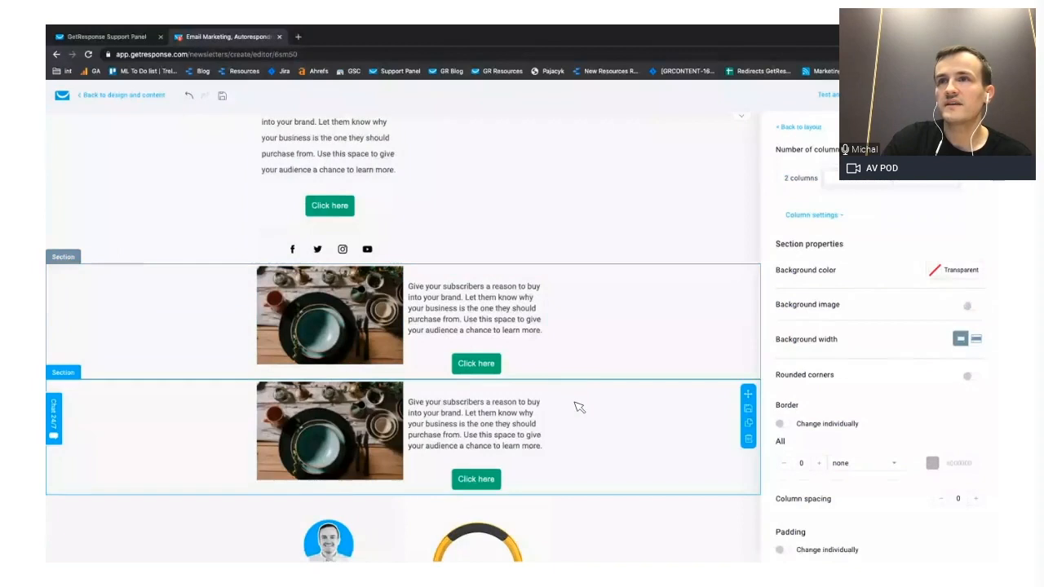
scroll(915, 307, "down", 2)
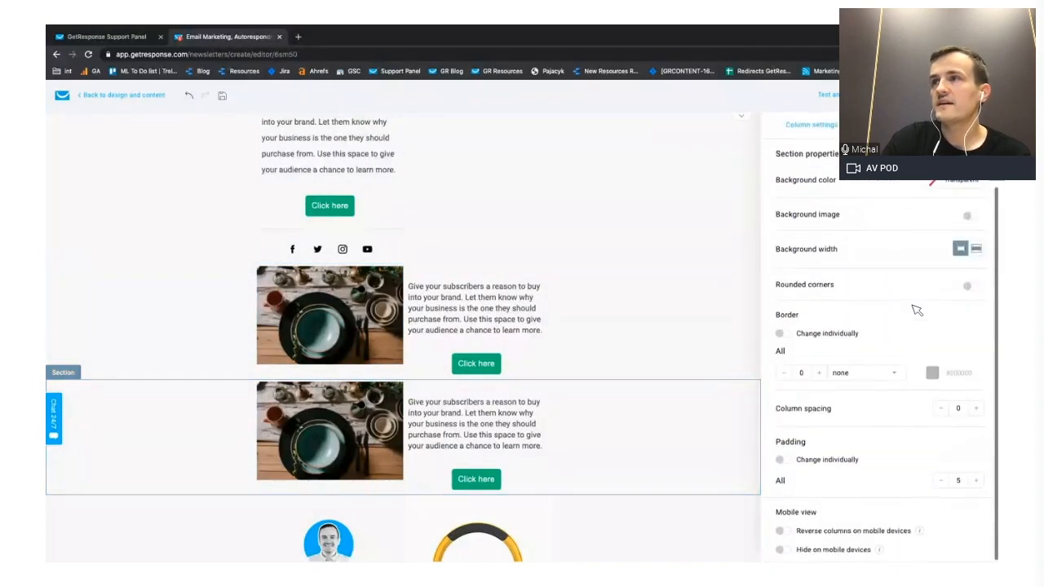
scroll(916, 308, "up", 2)
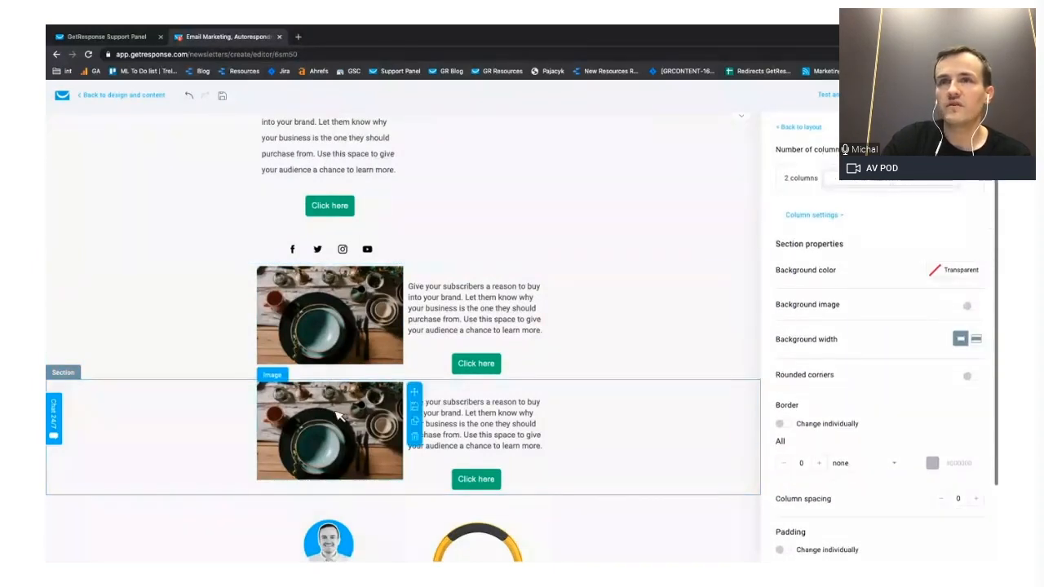
- Mirror the duplicated section by moving its photo to the right column and its text and "Click here" button to the left column
left_click_drag(517, 403, 455, 390)
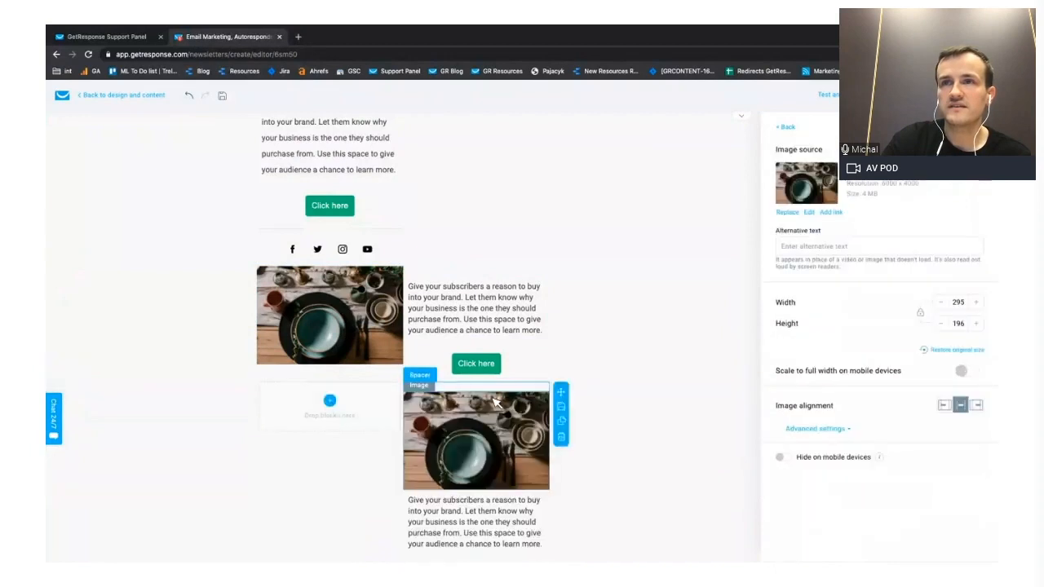
left_click_drag(562, 501, 363, 414)
left_click_drag(481, 536, 389, 483)
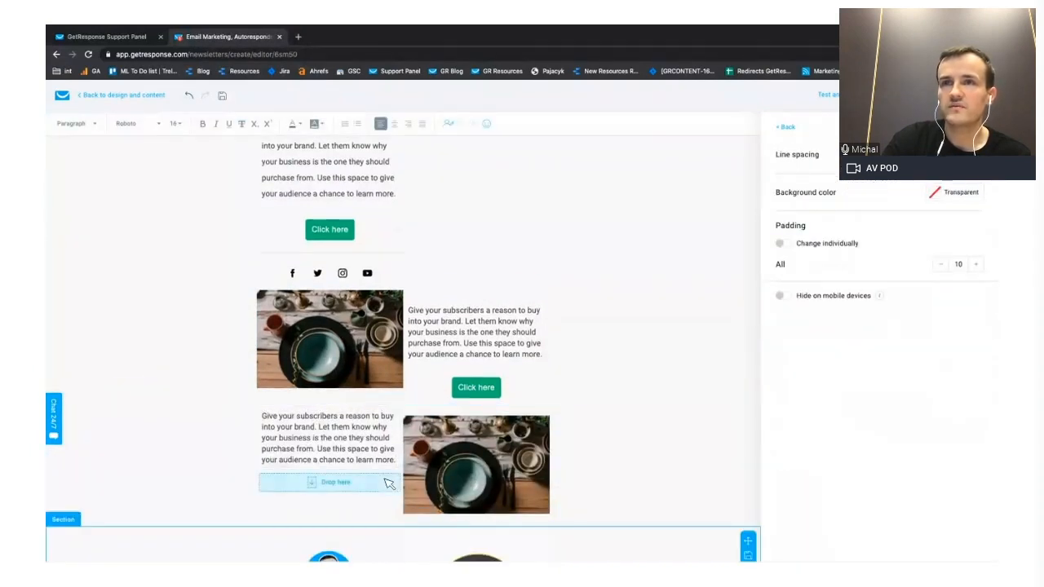
left_click(682, 365)
scroll(682, 366, "down", 1)
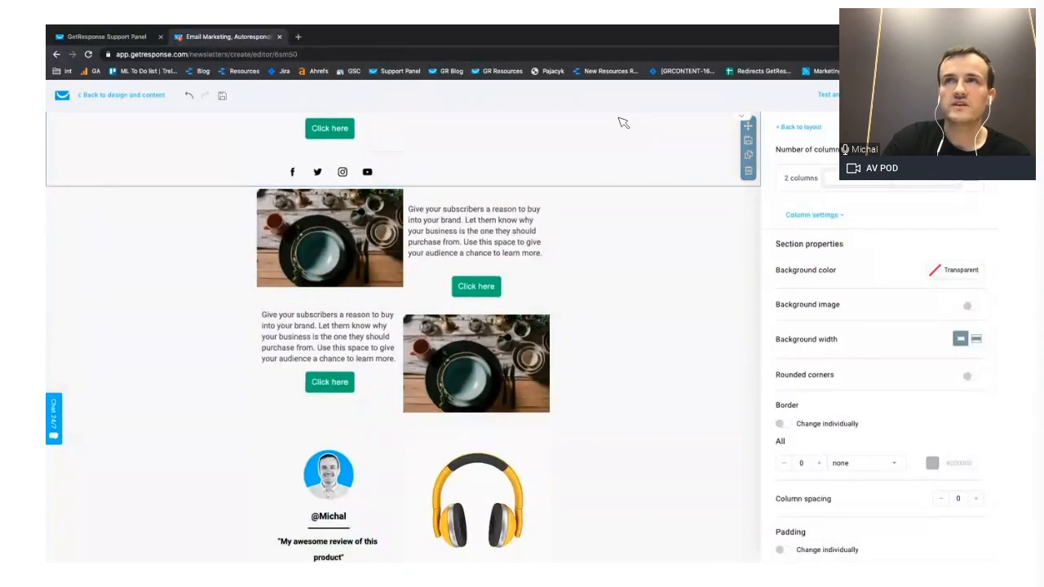
- Preview desktop and mobile side by side, check how the mirrored photo-and-text sections stack on mobile, and return to the editor
left_click(829, 96)
left_click(834, 135)
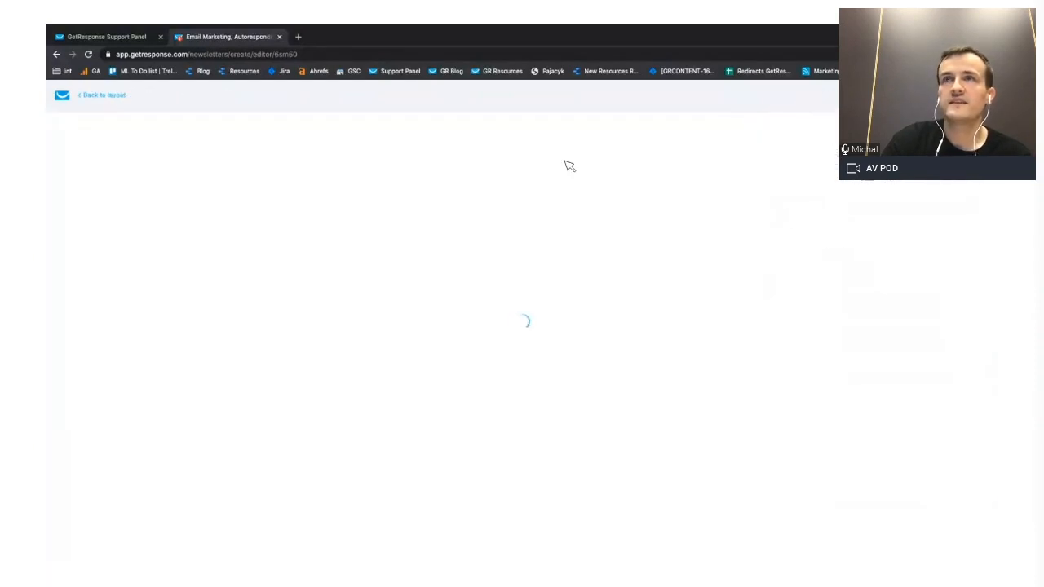
left_click(604, 138)
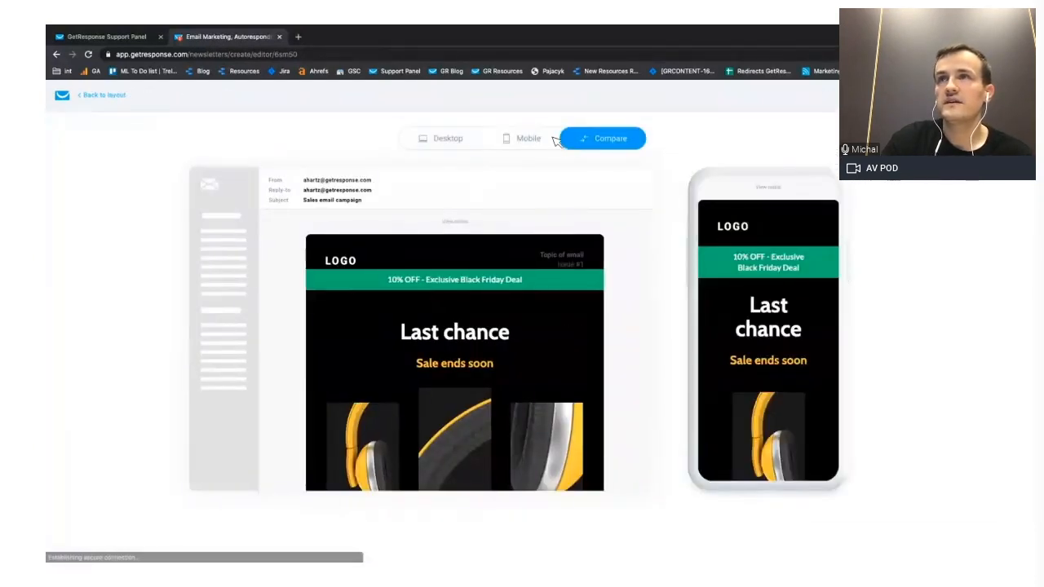
scroll(752, 269, "down", 6)
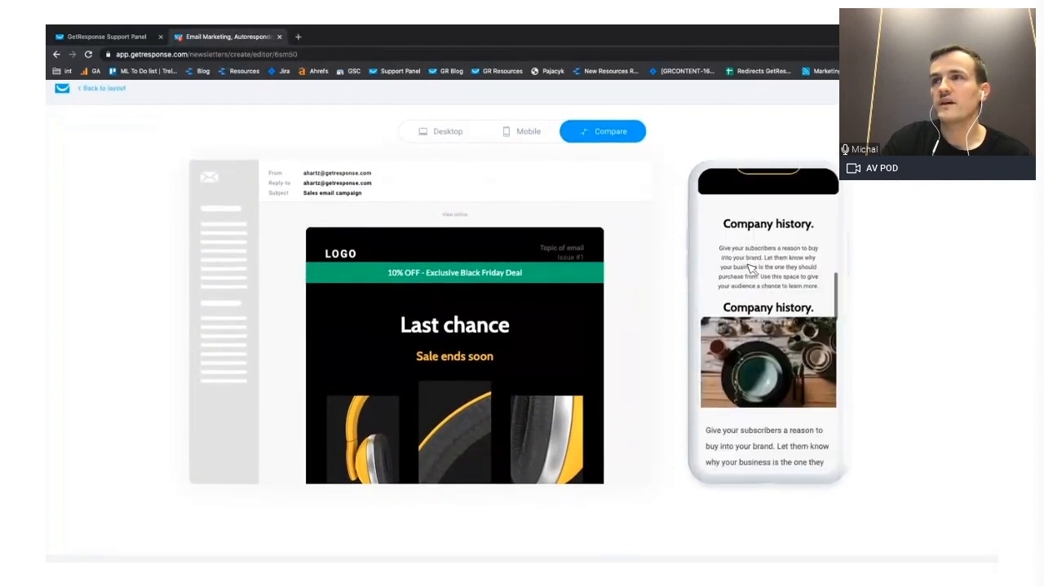
scroll(753, 349, "down", 3)
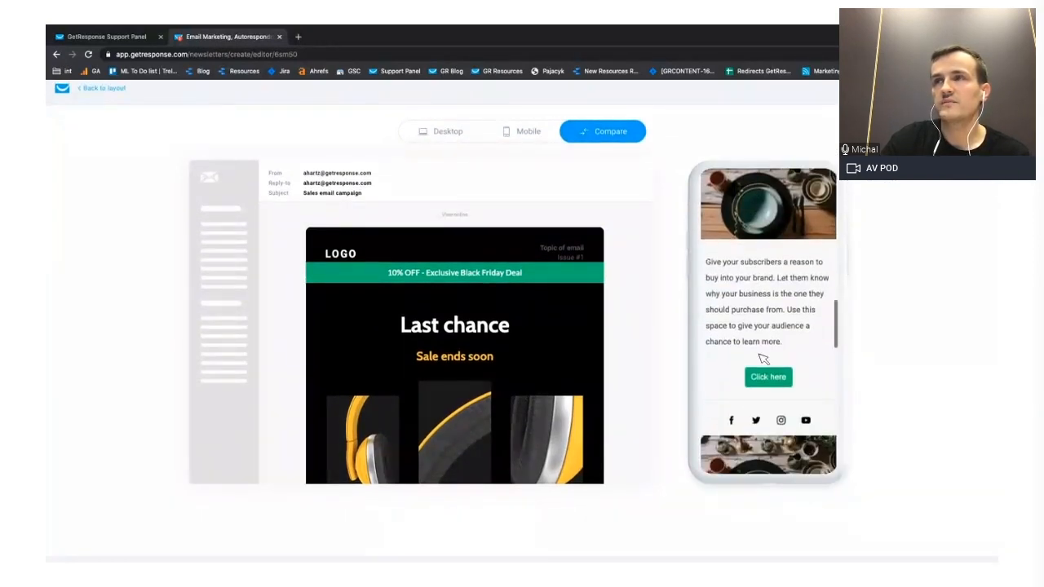
scroll(775, 358, "down", 8)
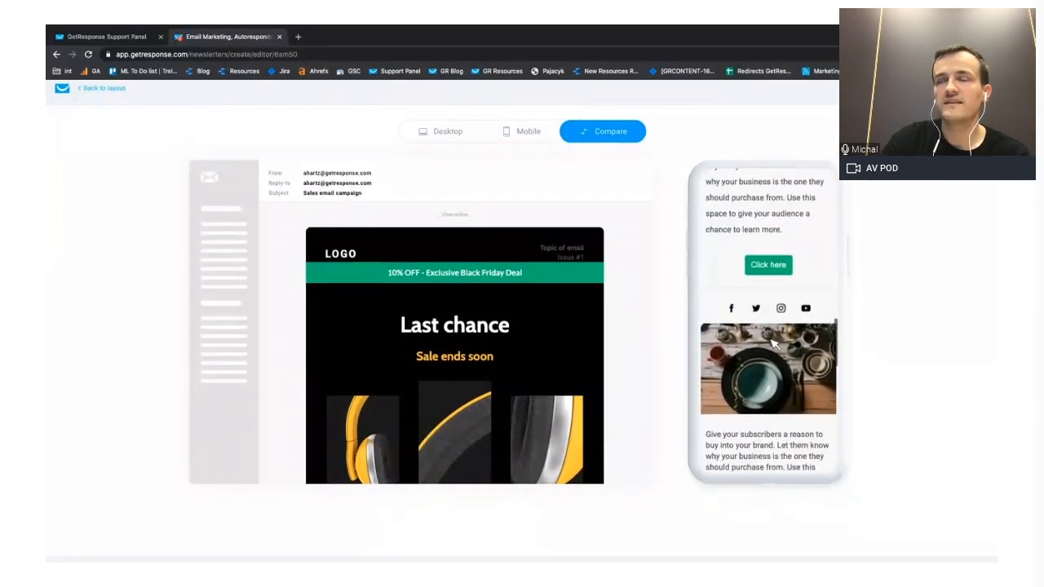
scroll(771, 383, "up", 3)
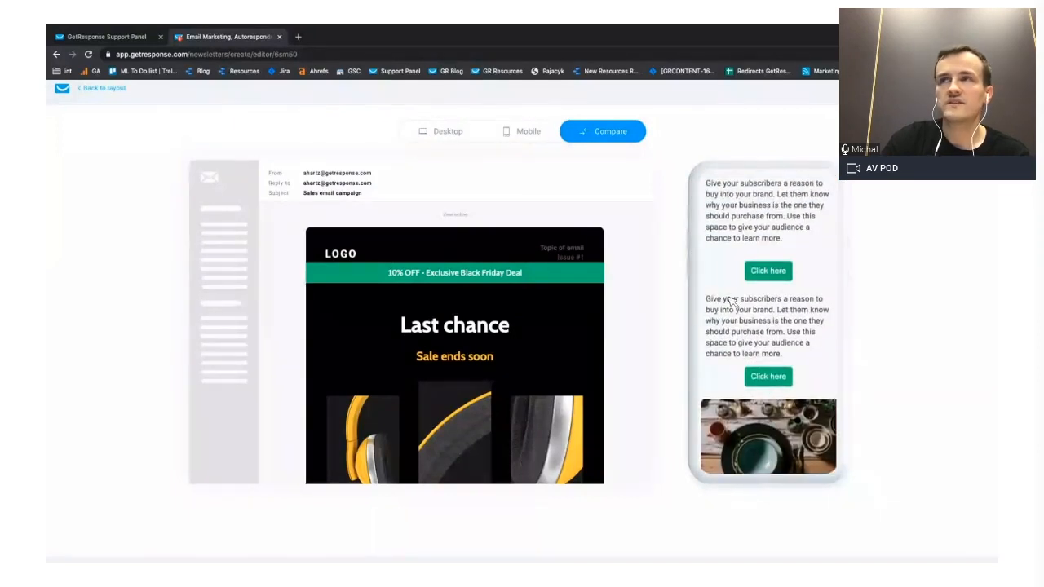
scroll(767, 379, "down", 2)
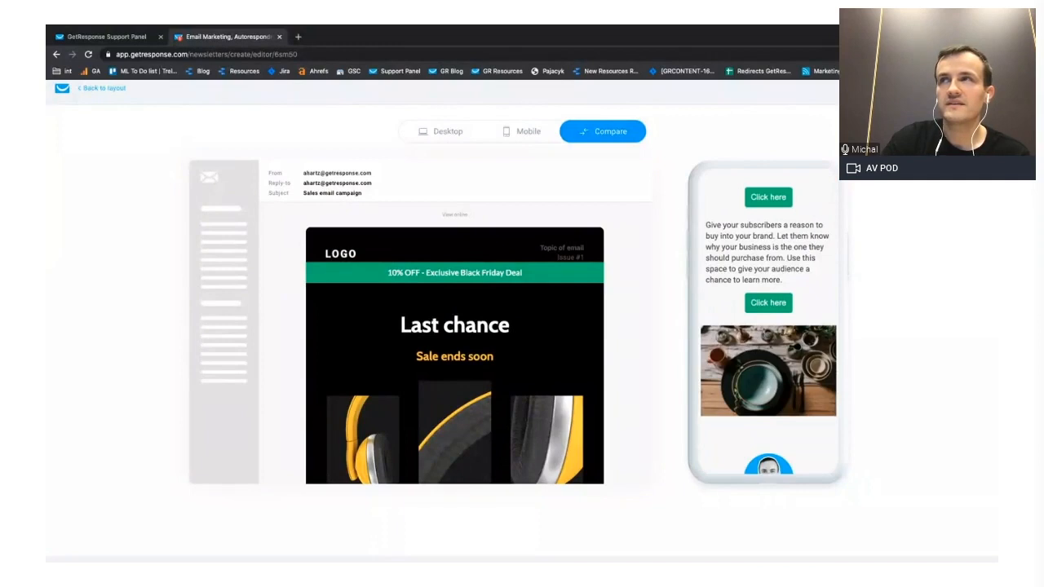
left_click(981, 88)
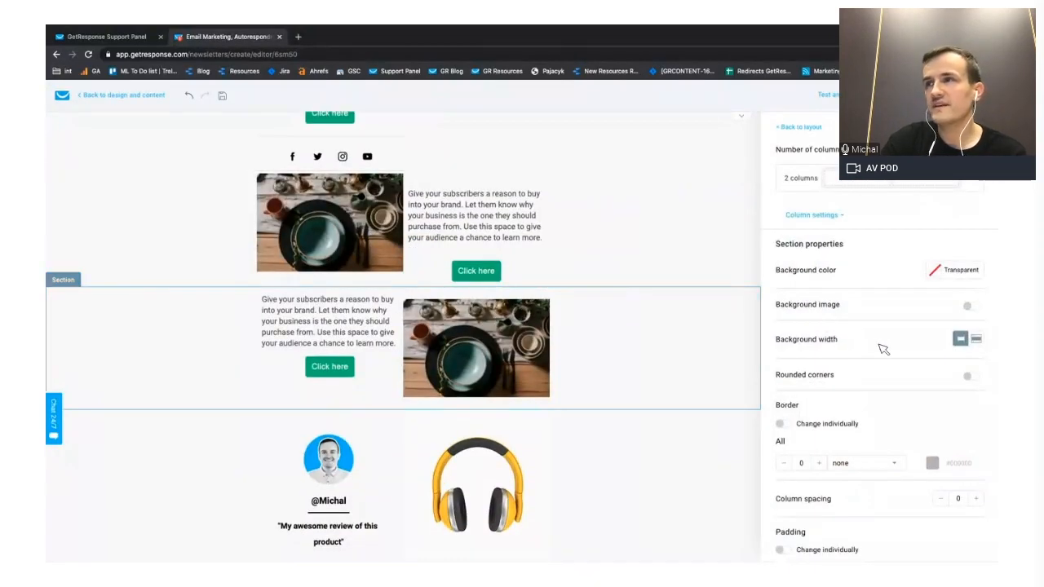
- Turn on reversing columns on mobile devices for the mirrored section with text on the left and photo on the right
scroll(883, 348, "down", 1)
scroll(882, 348, "down", 2)
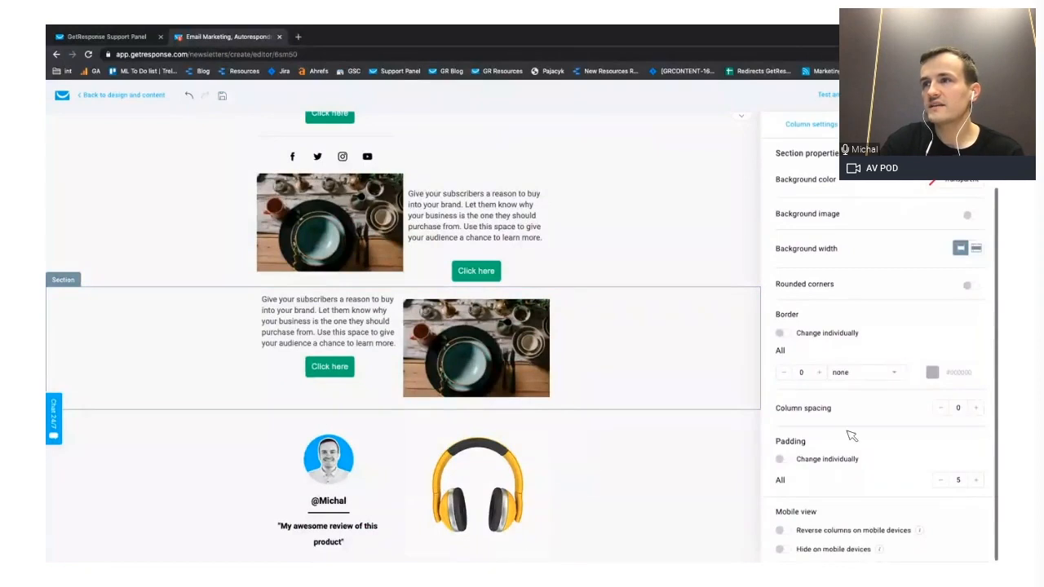
left_click(783, 530)
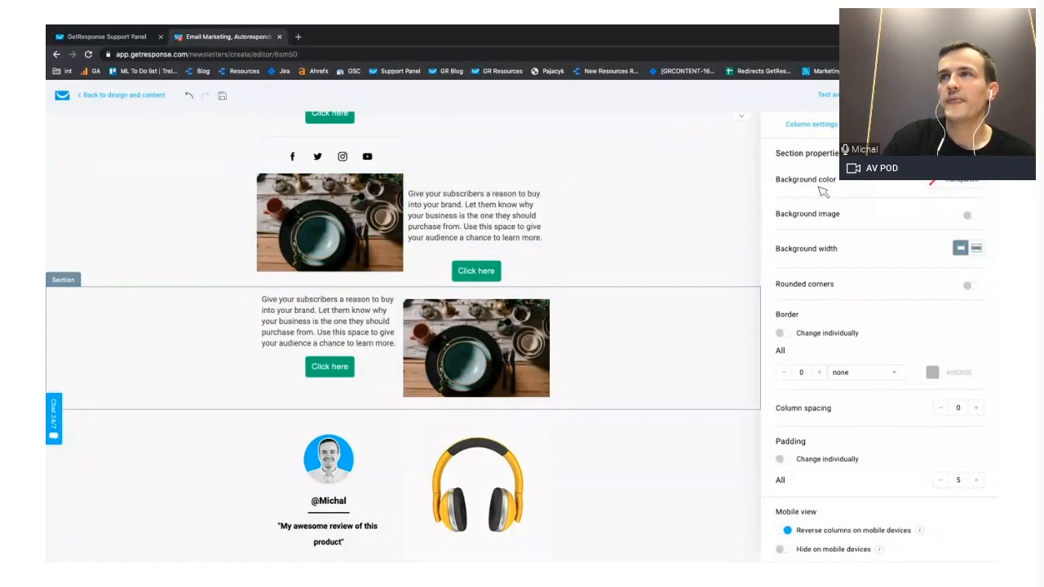
- Insert a Product box with a Recommended products block below it between the two photo-and-text sections
scroll(822, 191, "up", 2)
left_click(800, 129)
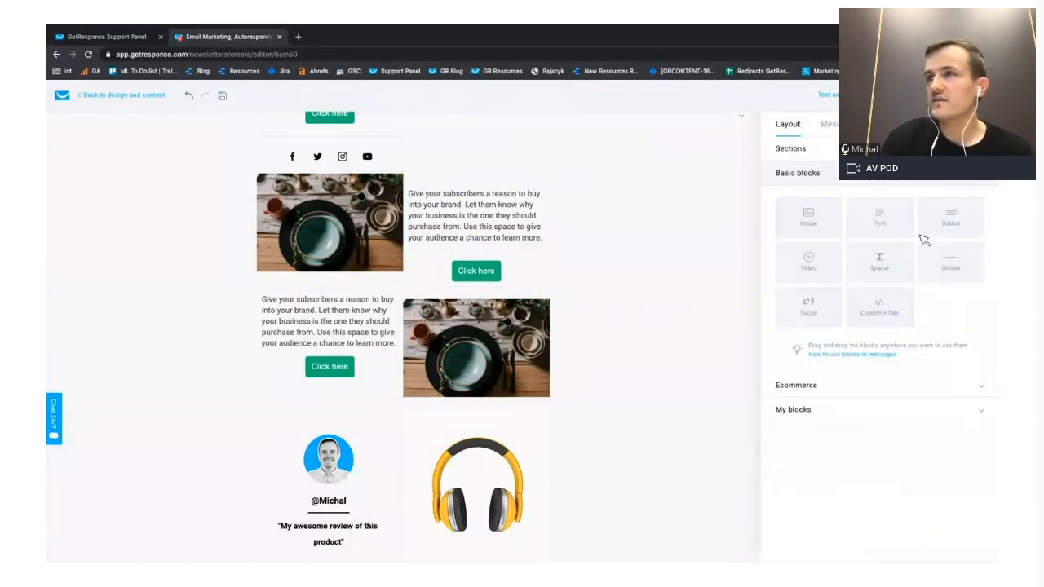
left_click(833, 387)
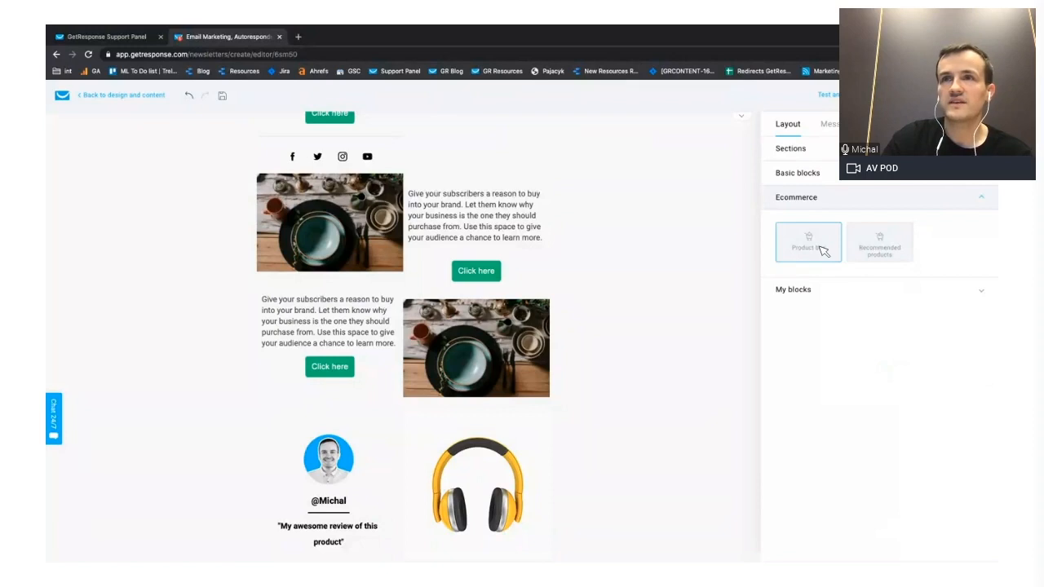
left_click_drag(820, 250, 420, 315)
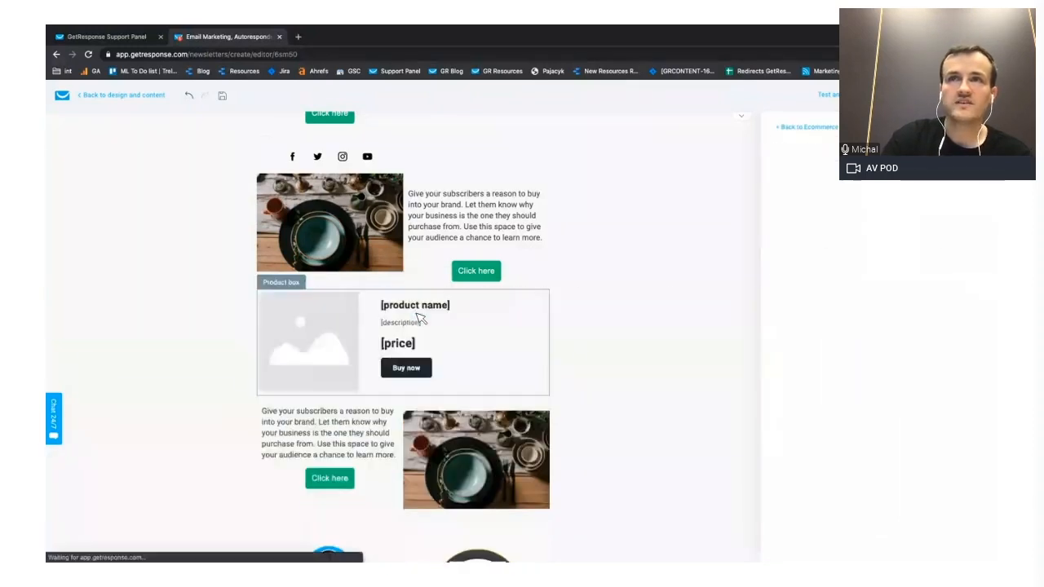
left_click(812, 128)
left_click_drag(897, 238, 401, 408)
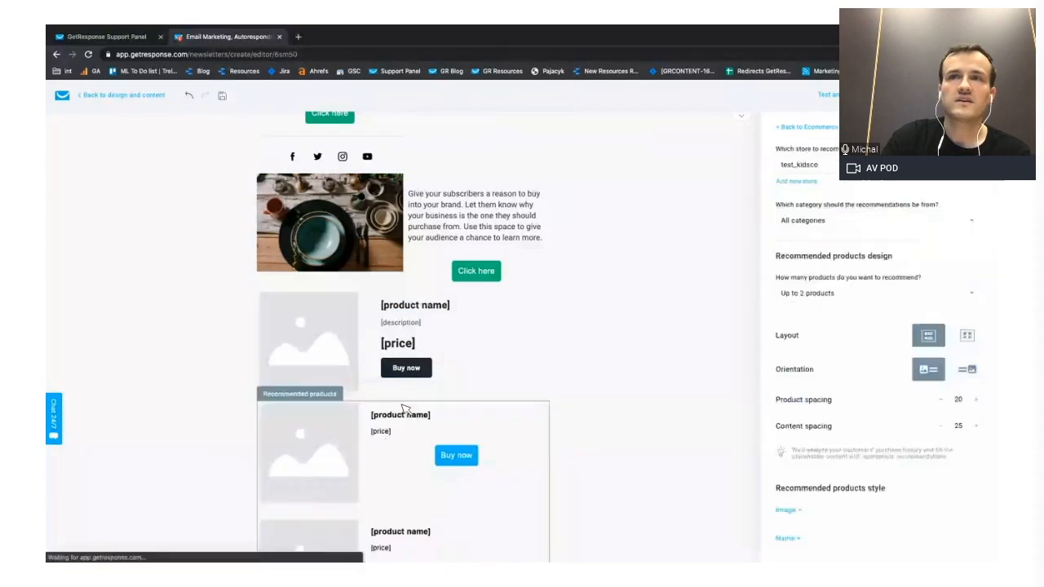
- Delete the Product box and the empty section it leaves above the Recommended products block
scroll(428, 416, "down", 1)
left_click(509, 278)
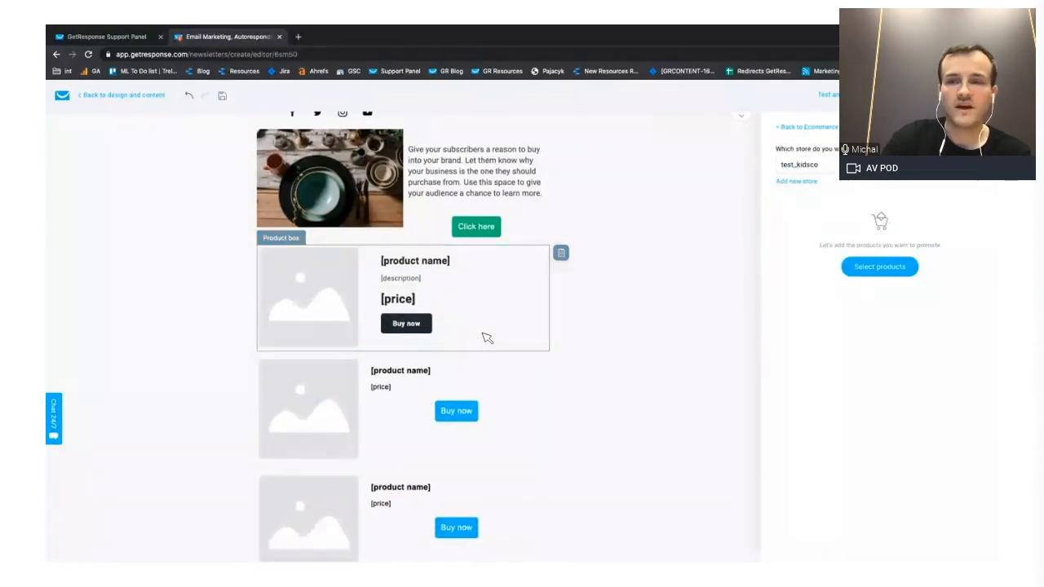
scroll(487, 338, "down", 1)
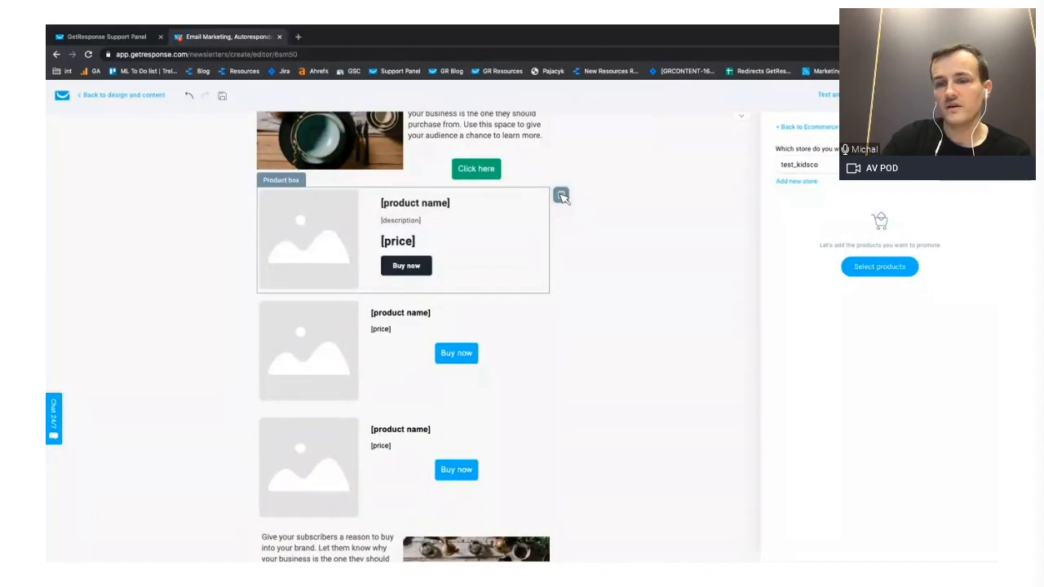
left_click(561, 195)
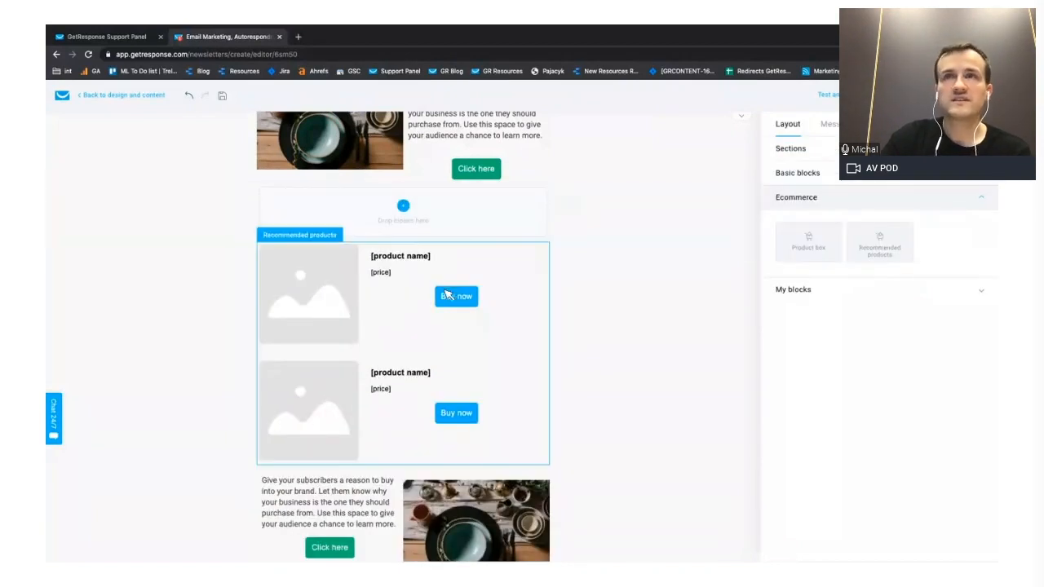
left_click(748, 243)
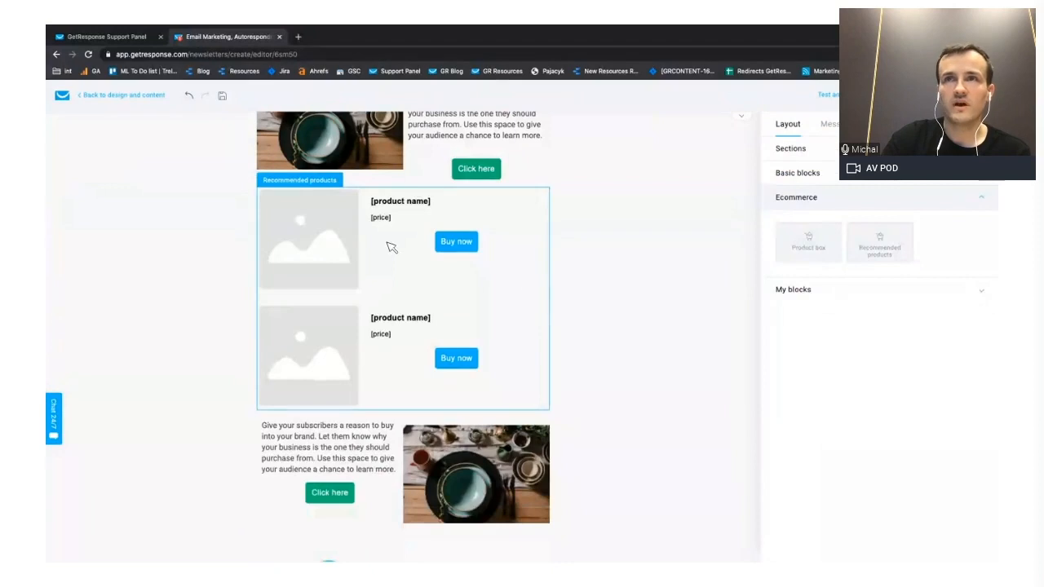
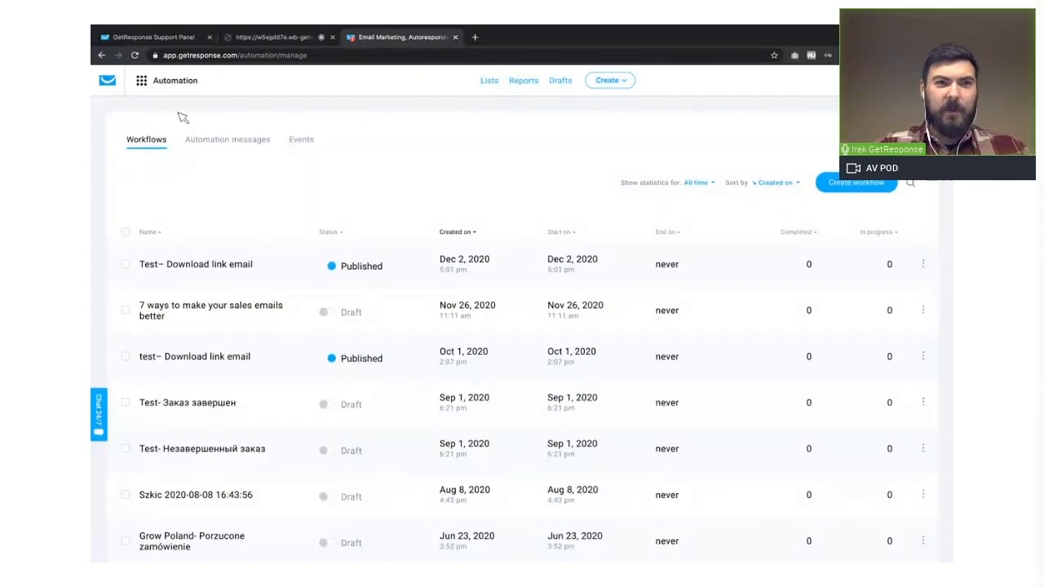
- Open the workflow template gallery in Automation and browse the Sales promotions templates
left_click(141, 83)
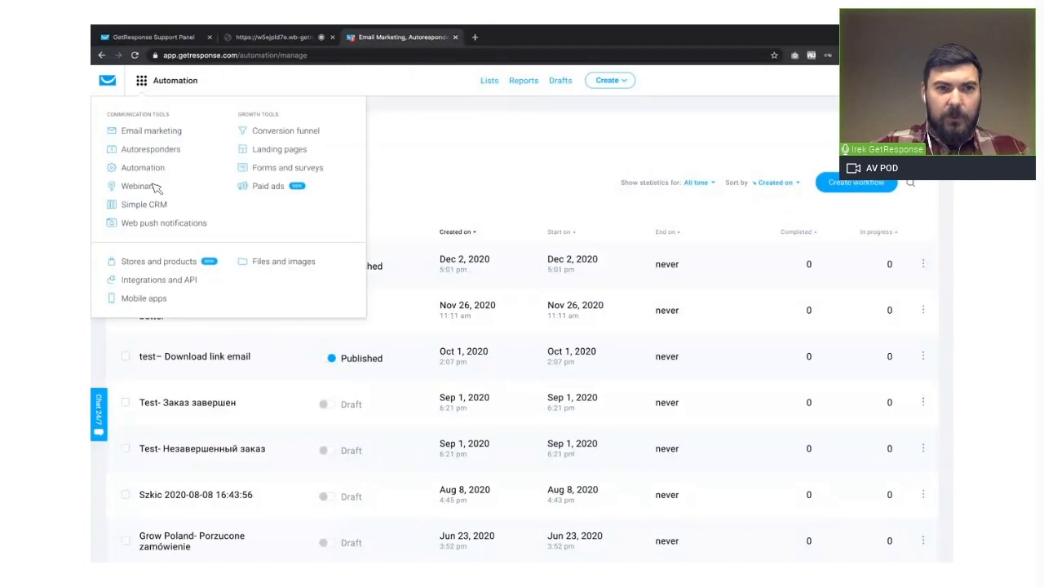
left_click(513, 149)
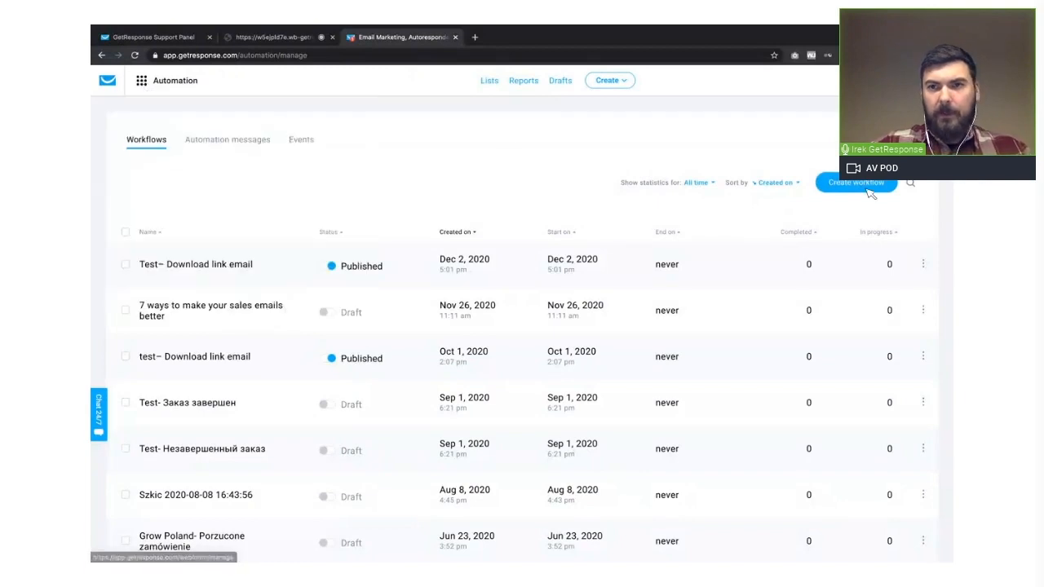
left_click(863, 187)
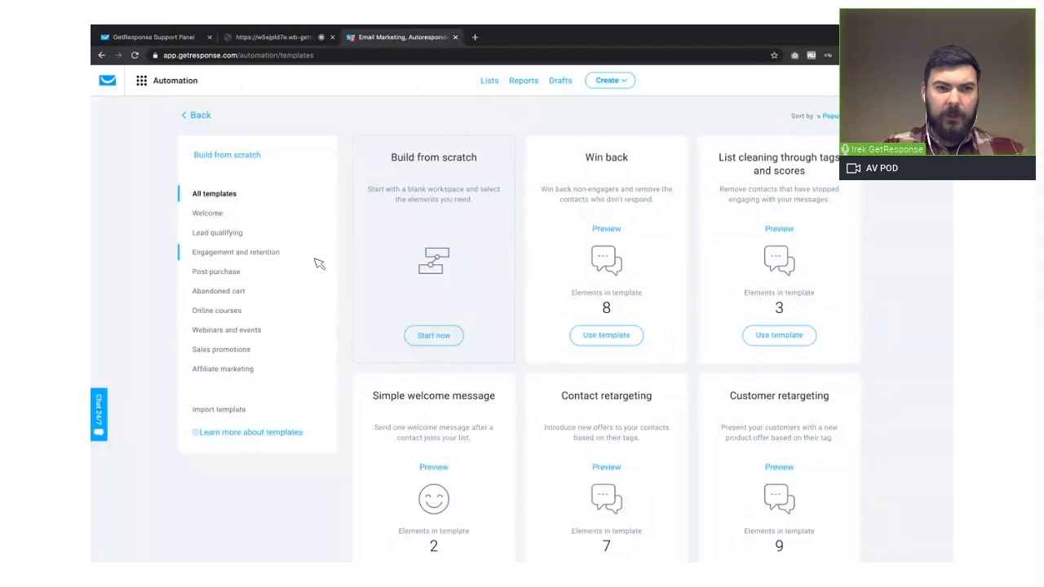
left_click(228, 350)
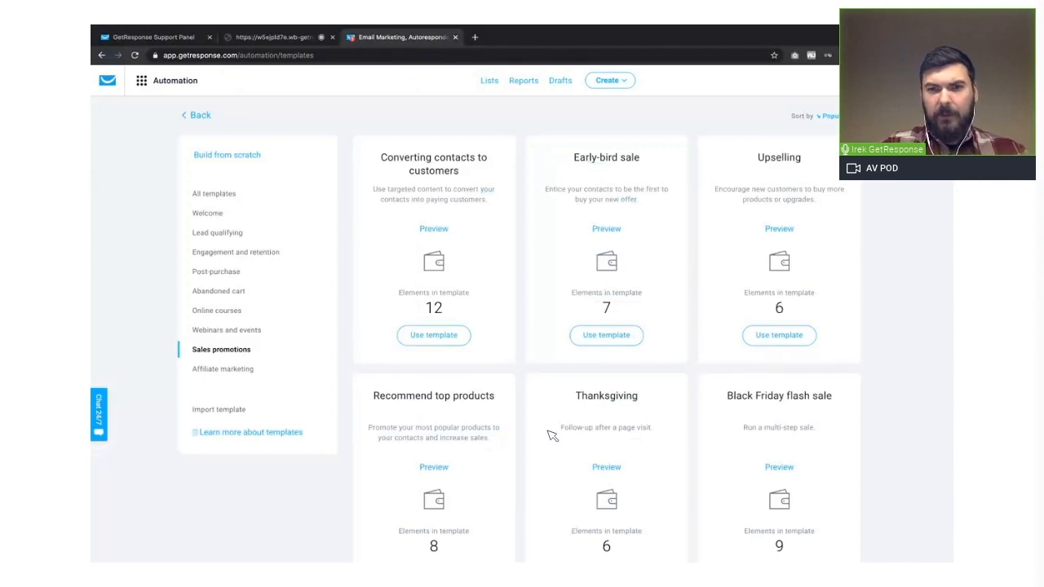
scroll(552, 437, "down", 1)
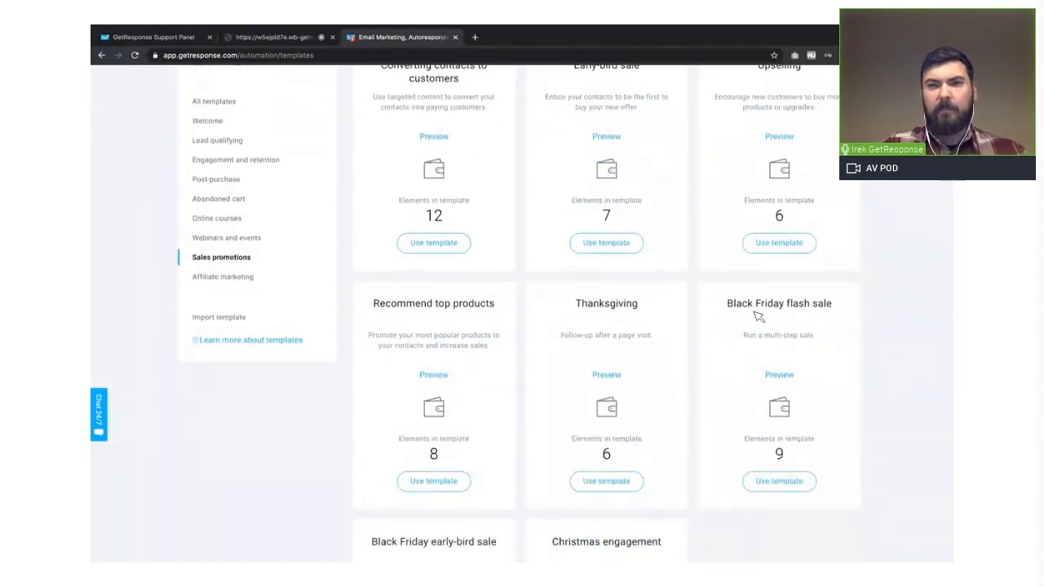
scroll(832, 326, "down", 1)
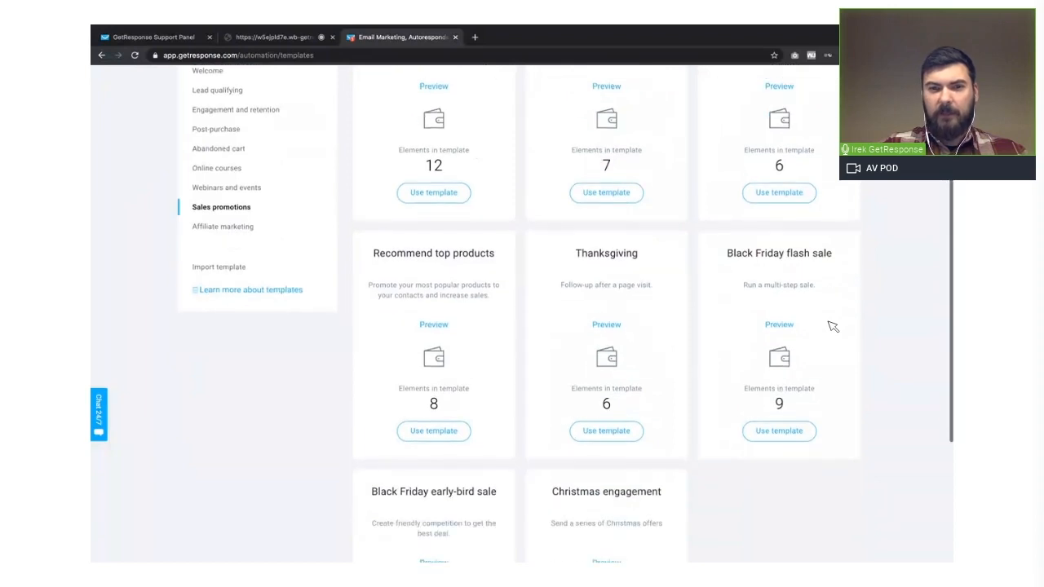
scroll(832, 326, "down", 1)
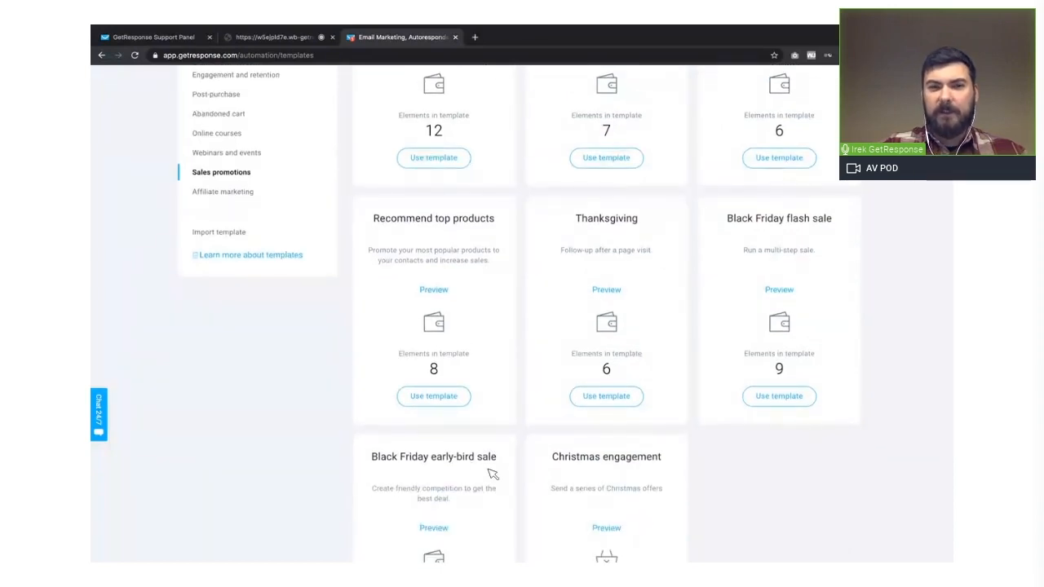
scroll(493, 473, "up", 3)
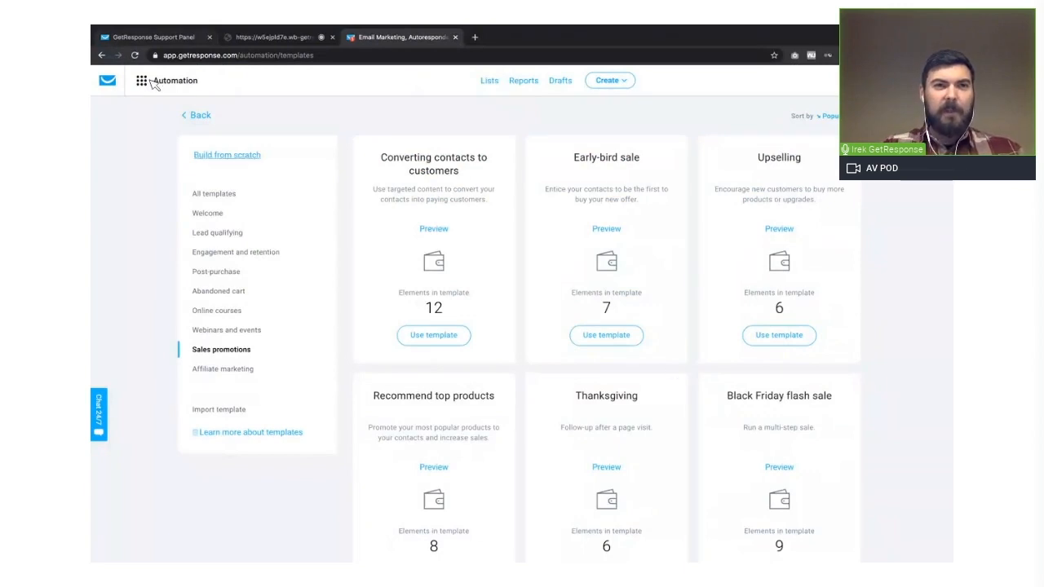
- Return to the workflow list, open the draft "7 ways to make your sales emails better" and look through its available elements
left_click(195, 116)
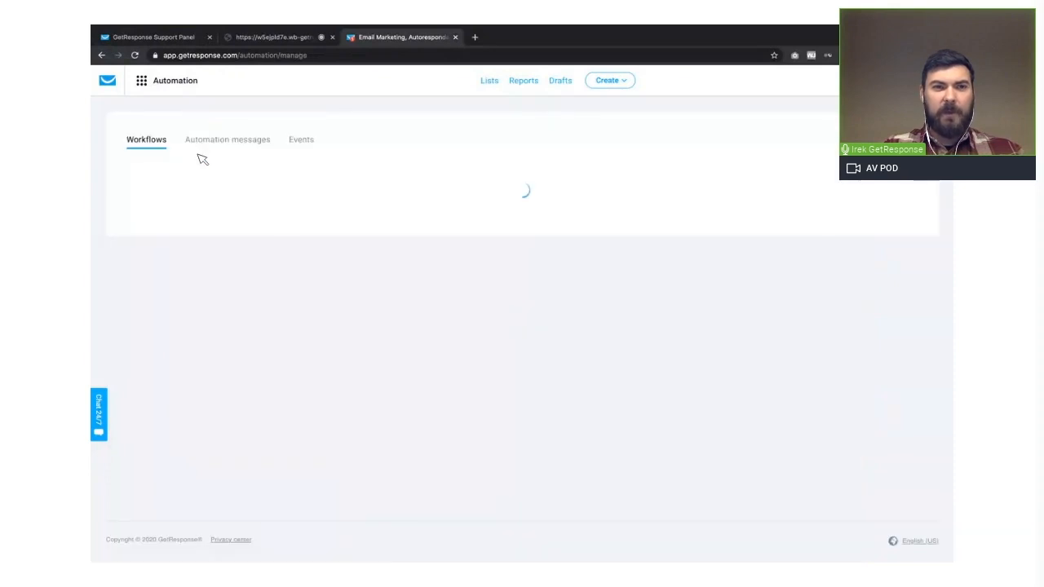
left_click(235, 312)
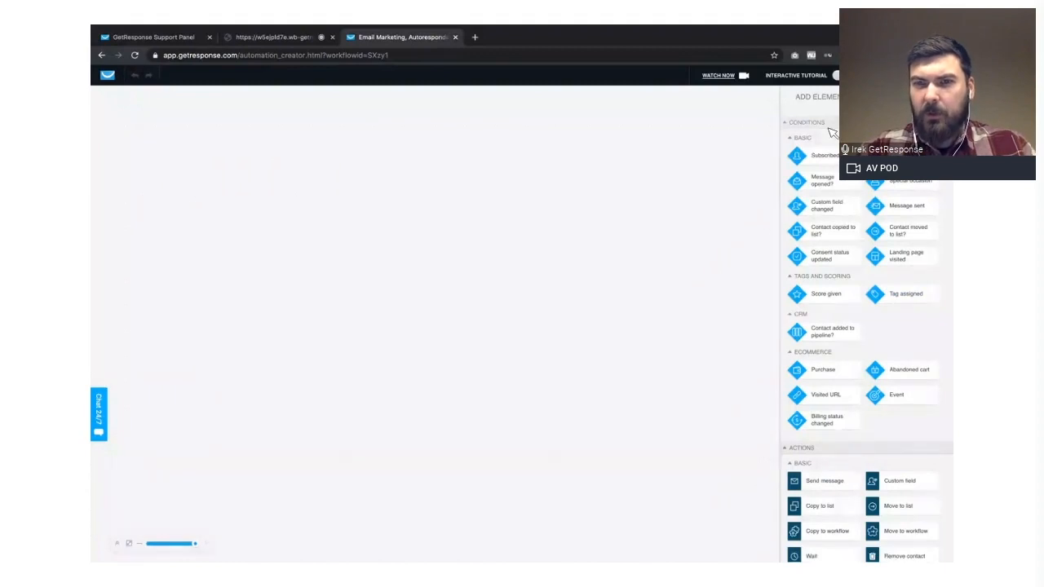
scroll(849, 231, "down", 1)
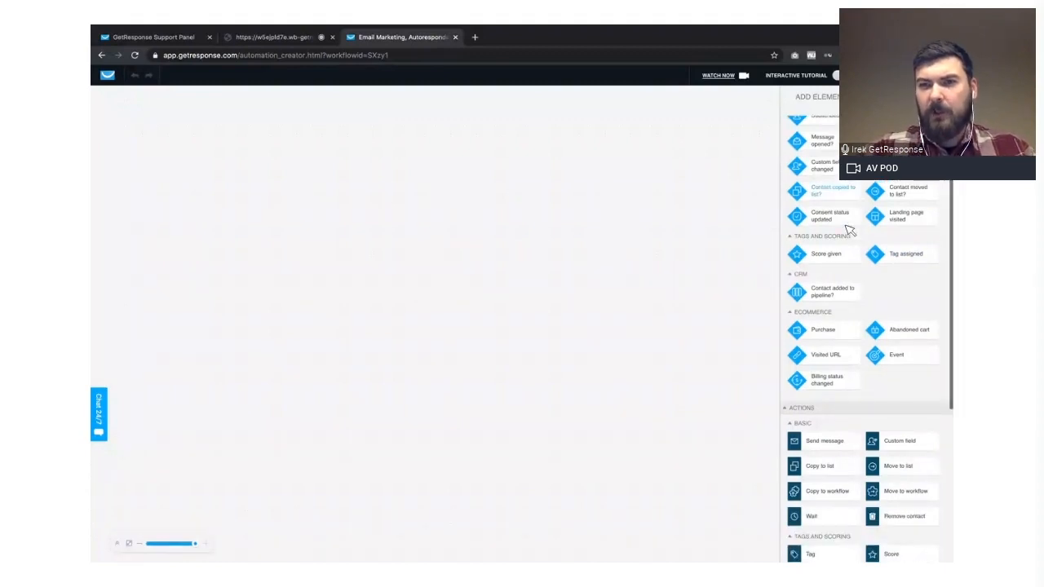
scroll(849, 231, "down", 6)
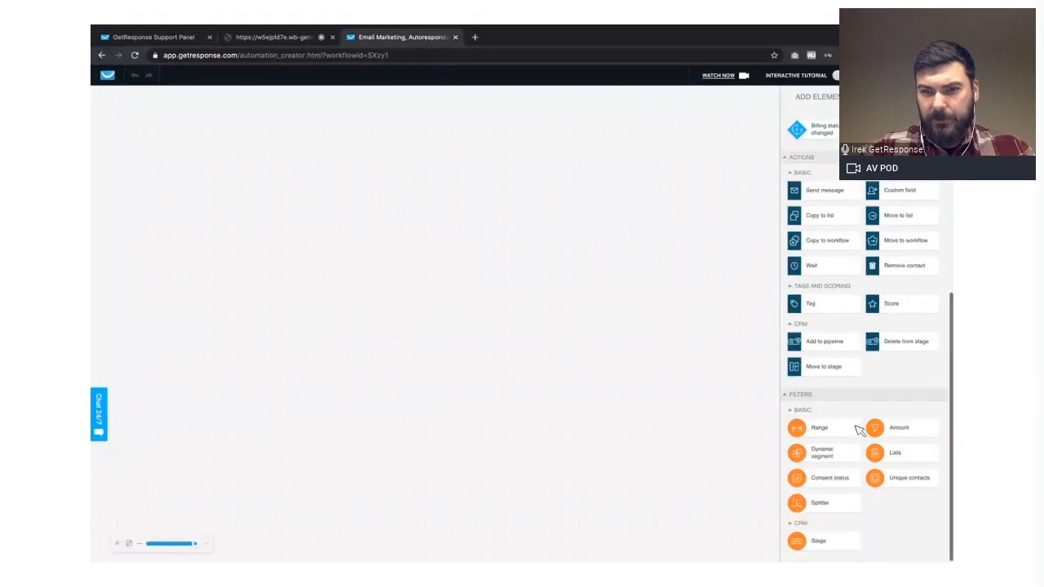
scroll(861, 431, "up", 7)
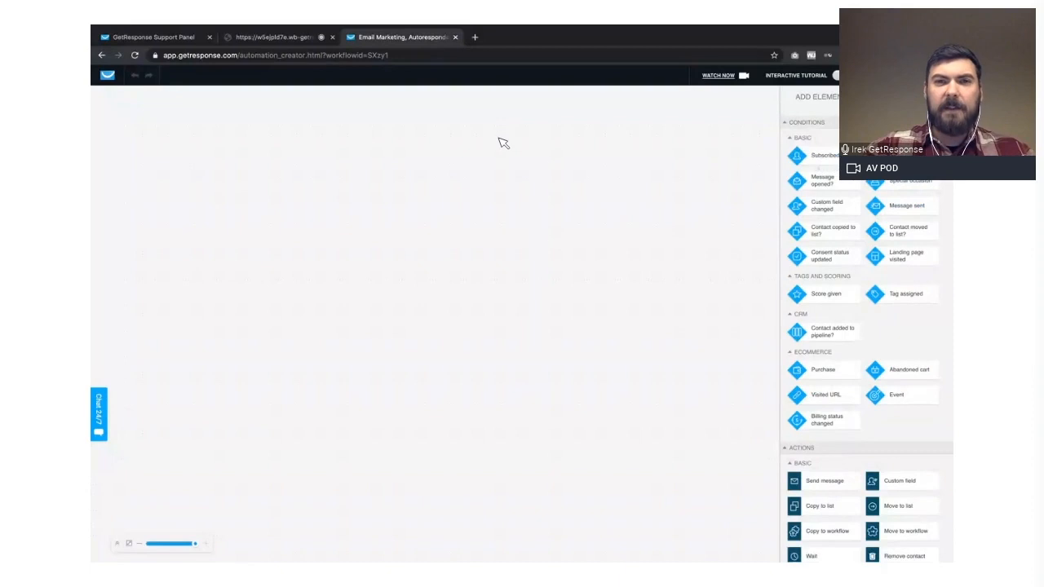
- Place a Message sent condition at the start of the workflow, restrict it to a specific newsletter and check the available messages
left_click_drag(906, 207, 499, 139)
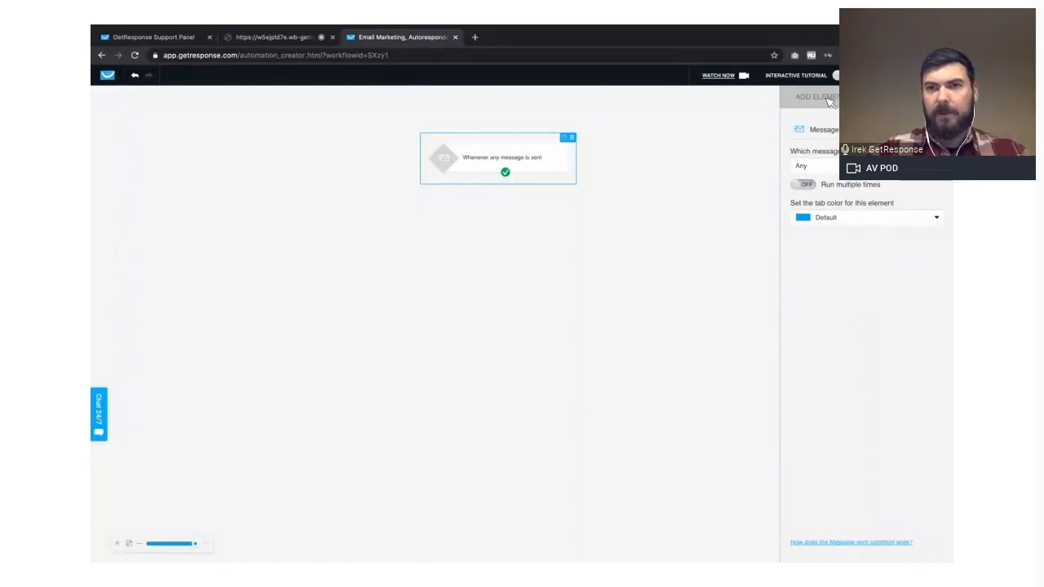
left_click(814, 170)
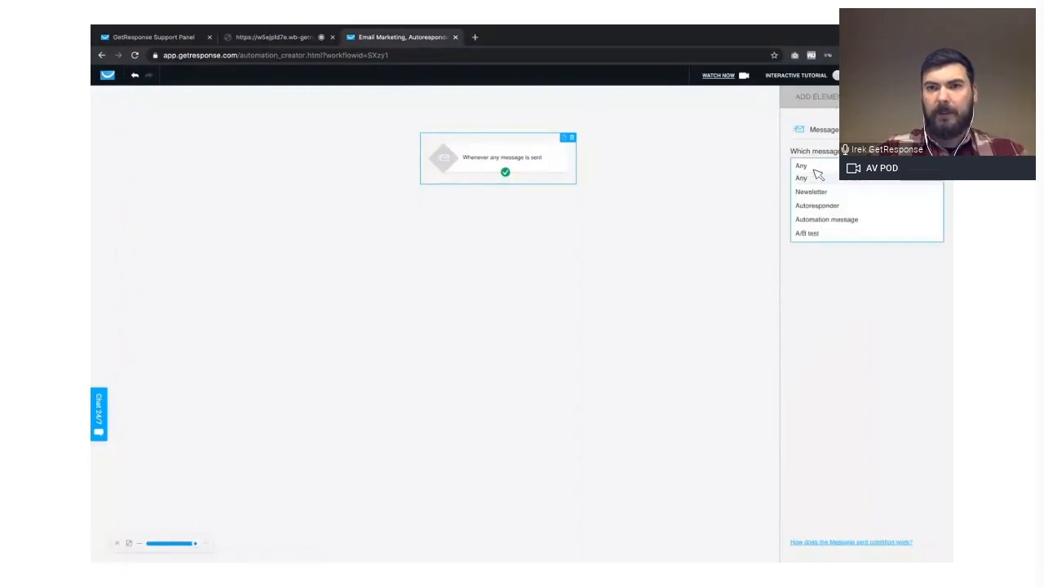
left_click(824, 193)
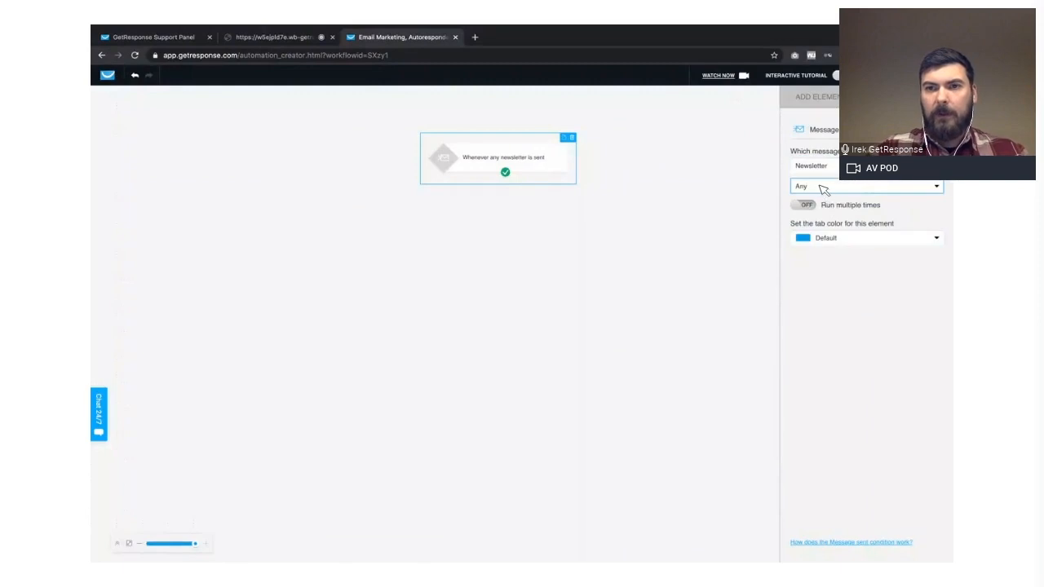
left_click(821, 192)
left_click(822, 212)
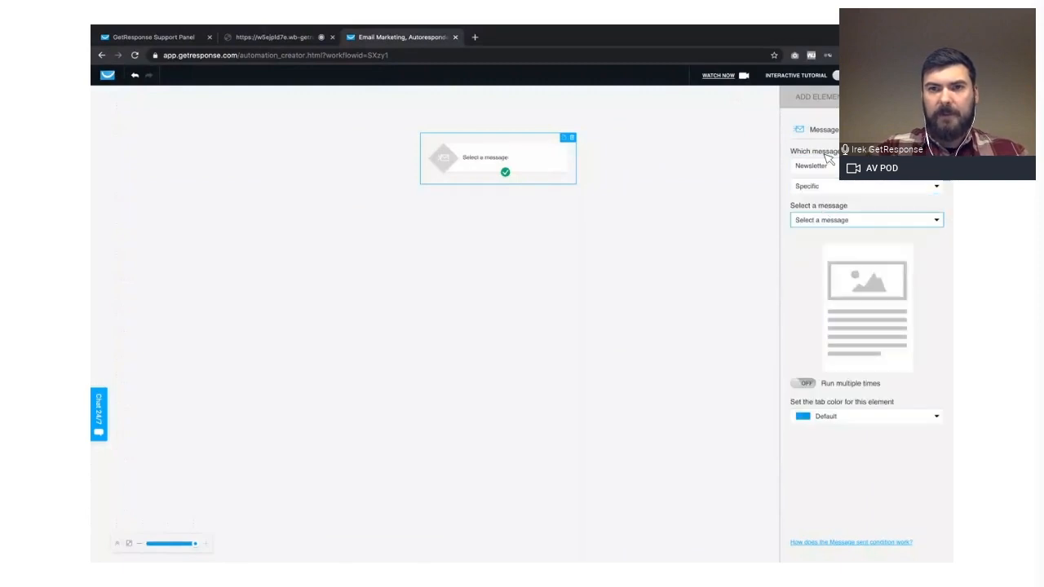
left_click(819, 225)
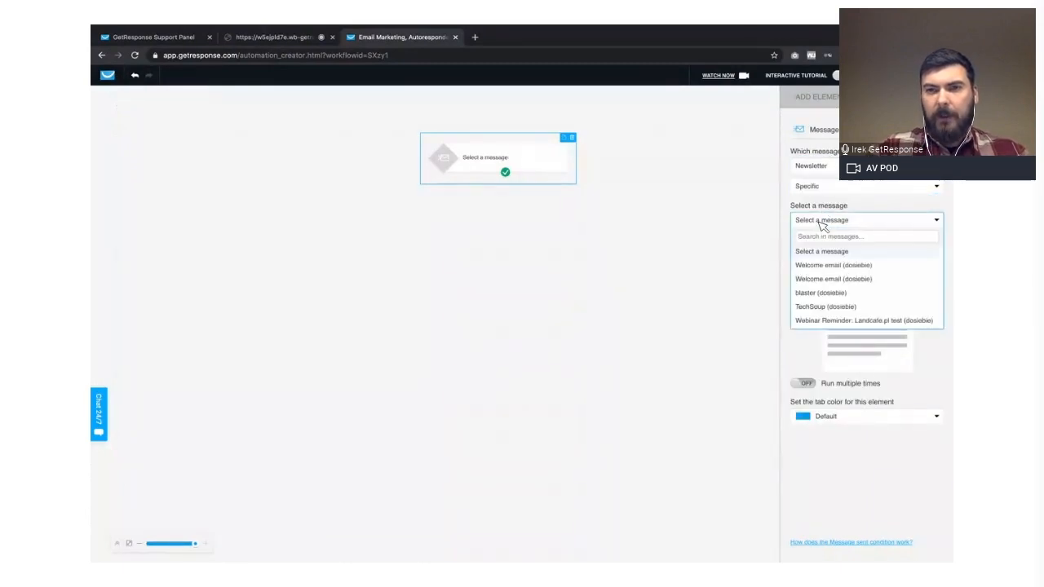
left_click(820, 225)
- Add a Message opened condition below the Message sent condition and connect the starting condition to it
left_click(815, 104)
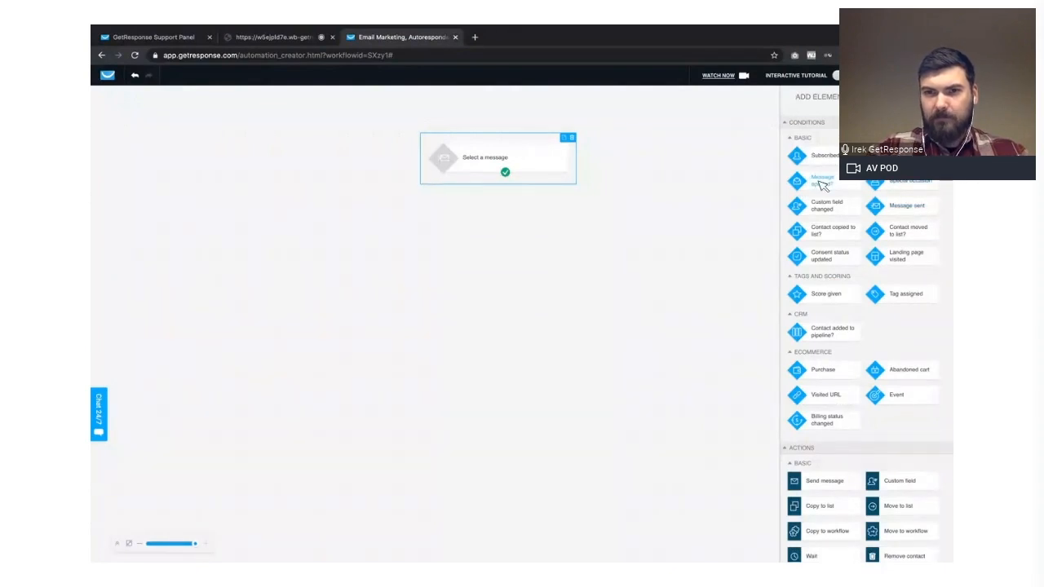
left_click_drag(819, 183, 462, 226)
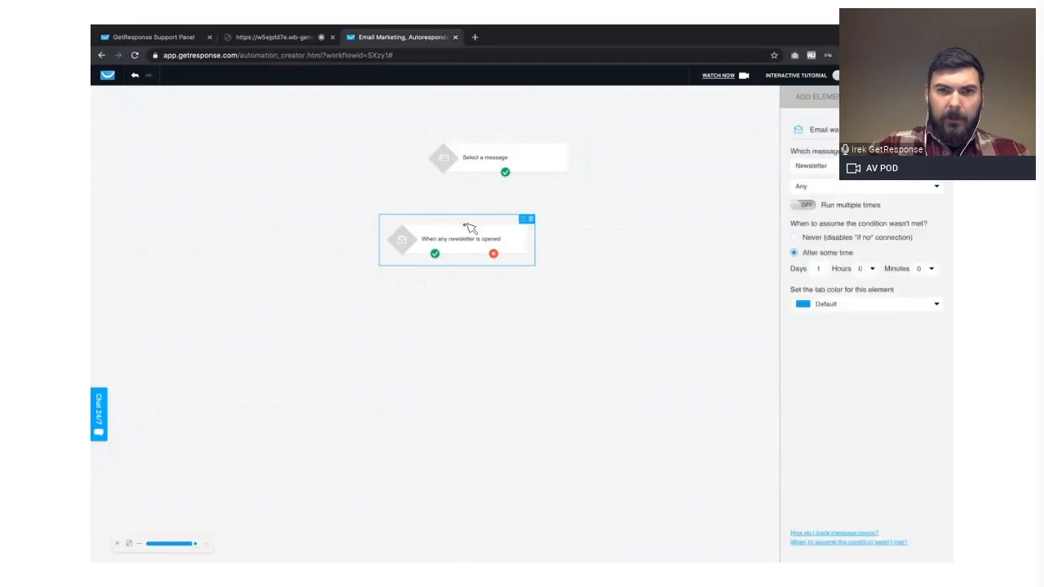
left_click_drag(504, 172, 465, 224)
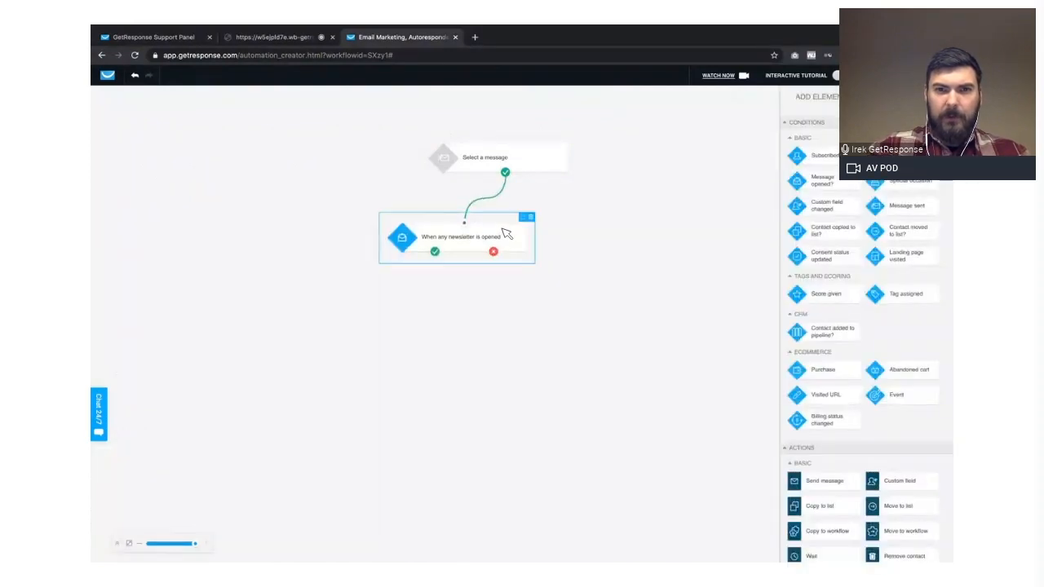
left_click(505, 234)
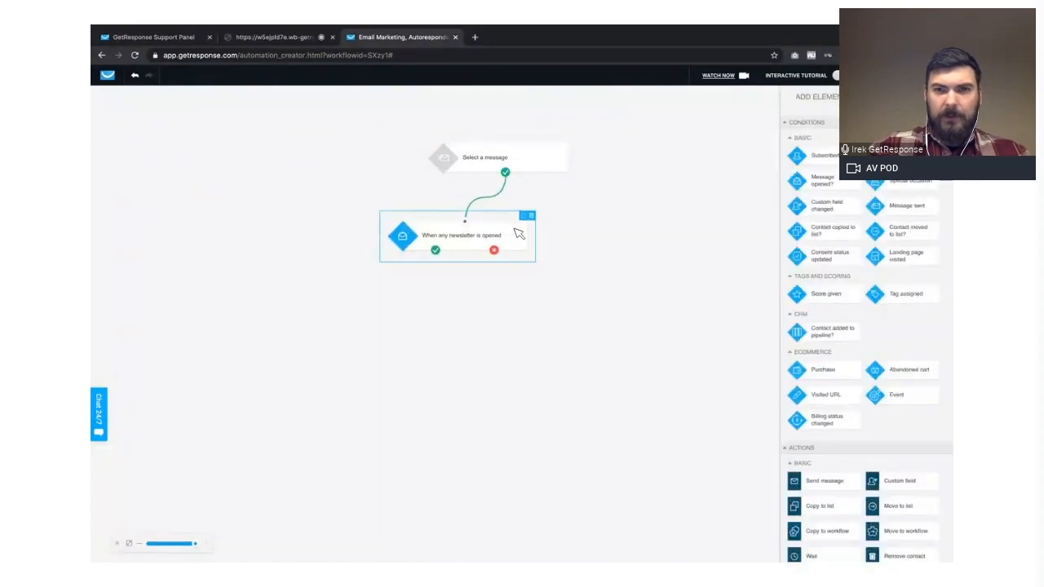
- Add a link-clicked condition below the newsletter-opened condition and connect it to that condition's positive outcome
left_click(826, 99)
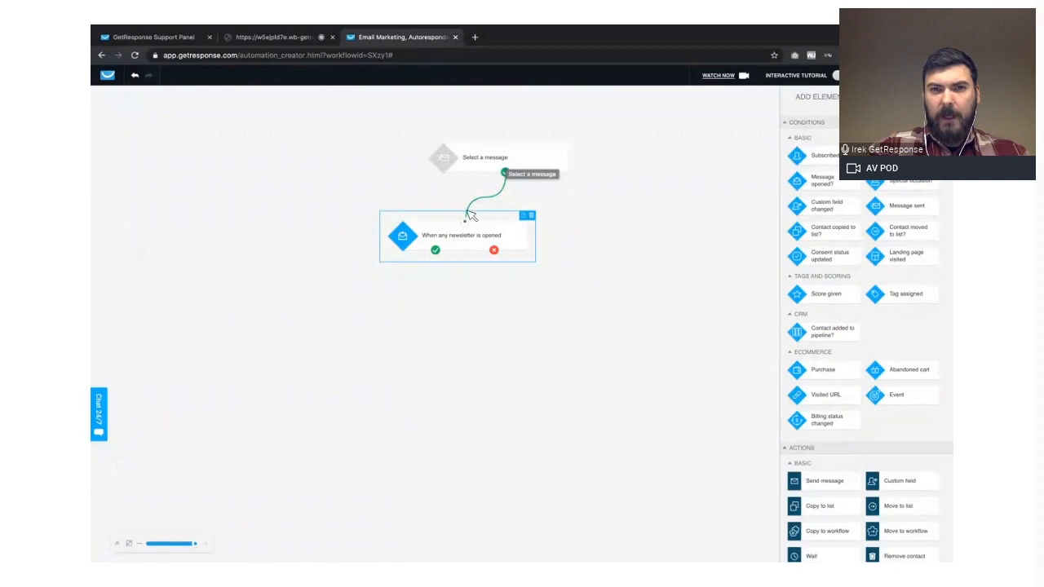
left_click_drag(469, 223, 466, 220)
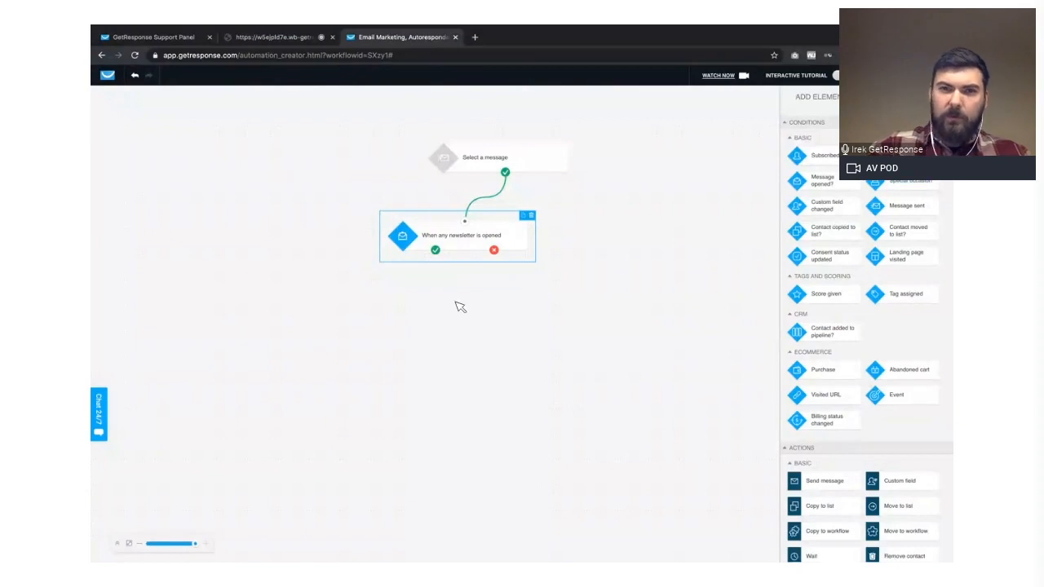
left_click_drag(905, 156, 410, 279)
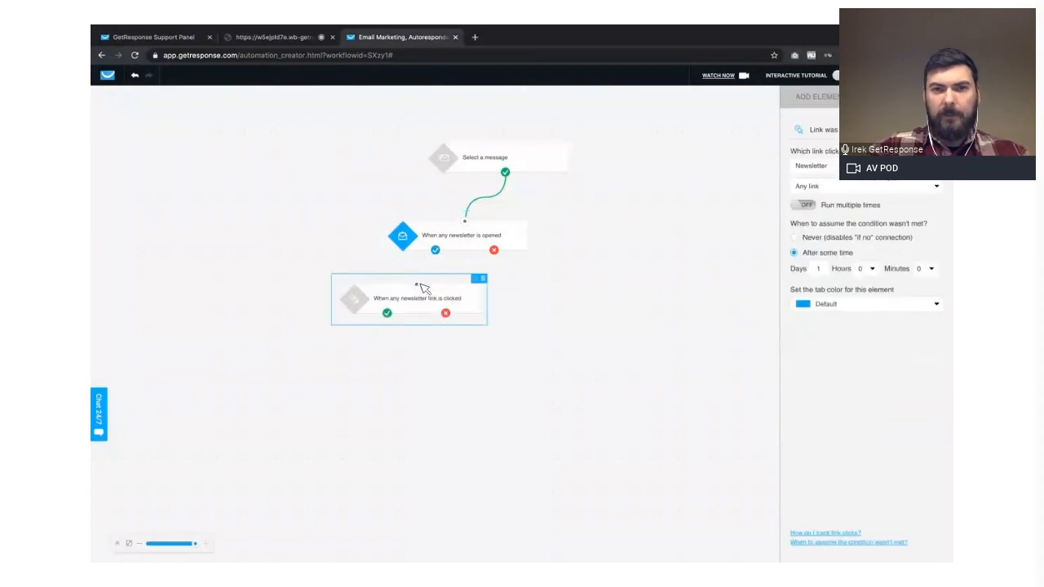
left_click_drag(455, 291, 452, 290)
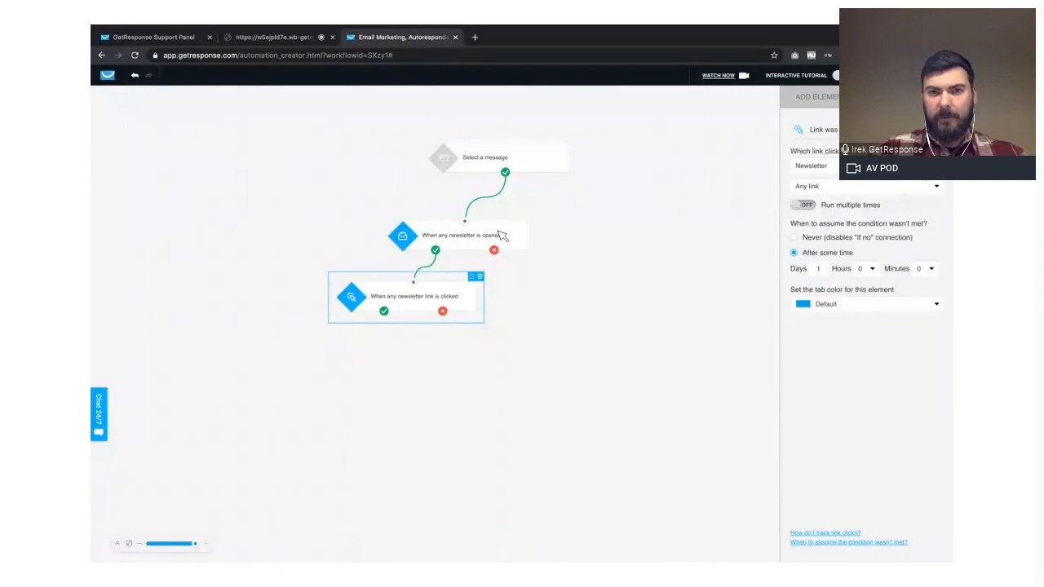
- Add a Send message action, connect it to the link-clicked condition's positive outcome and position it just below and left of that condition
left_click(814, 104)
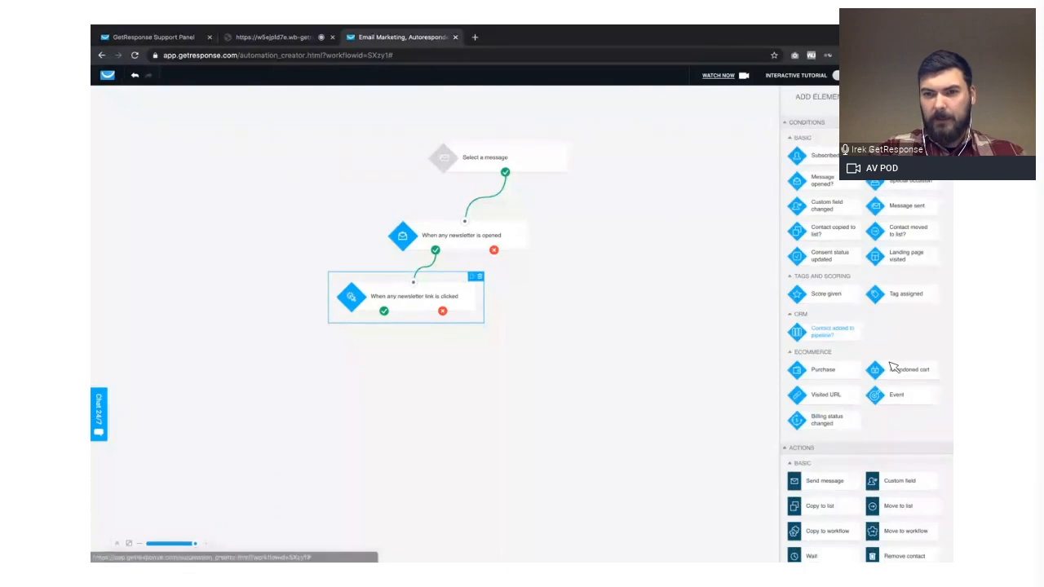
scroll(893, 367, "down", 2)
scroll(837, 359, "down", 1)
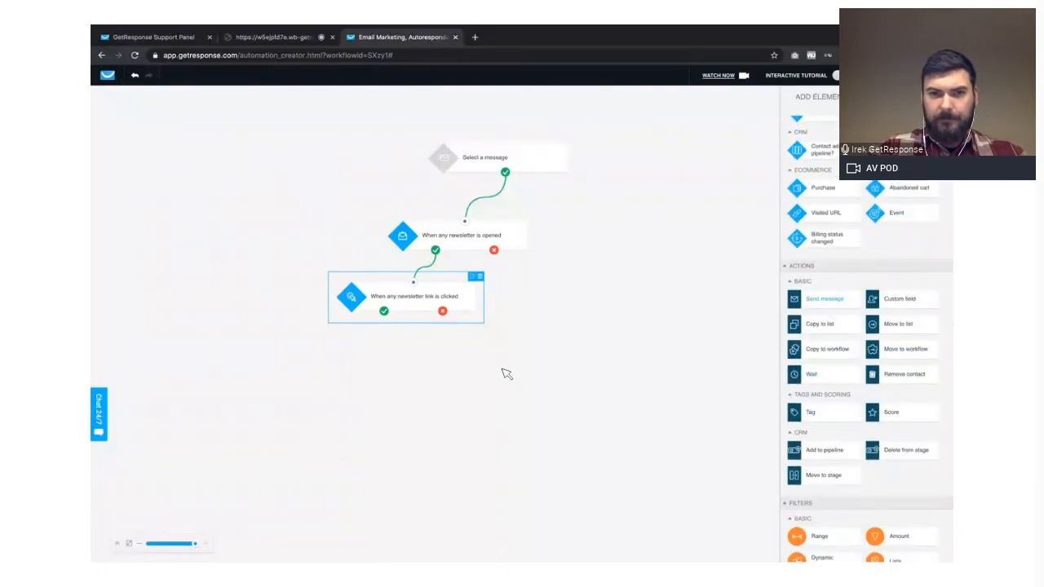
left_click_drag(501, 369, 502, 370)
left_click_drag(384, 312, 511, 375)
left_click_drag(494, 250, 495, 251)
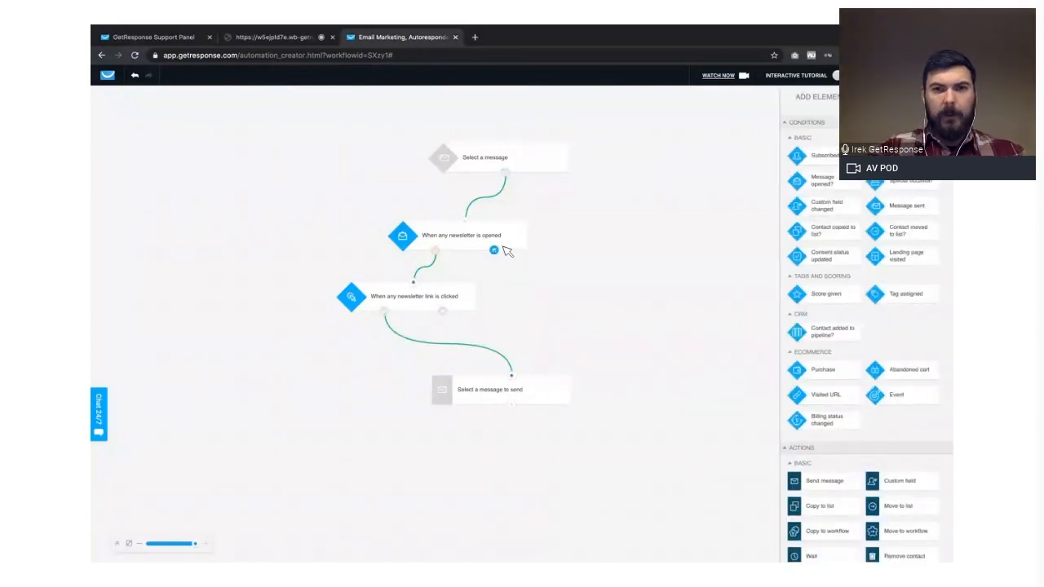
left_click_drag(503, 254, 494, 386)
left_click(529, 341)
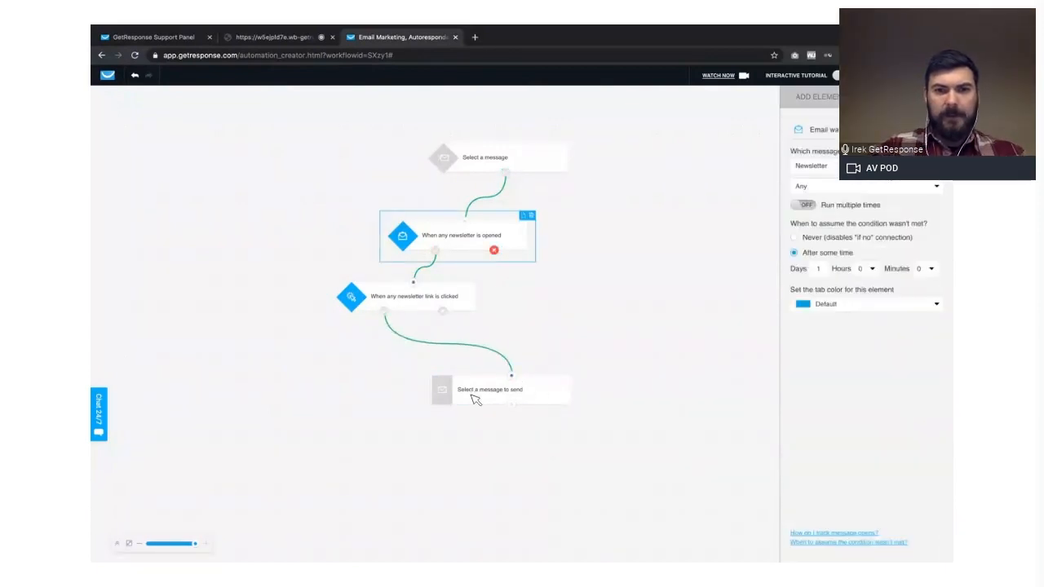
left_click_drag(371, 392, 320, 372)
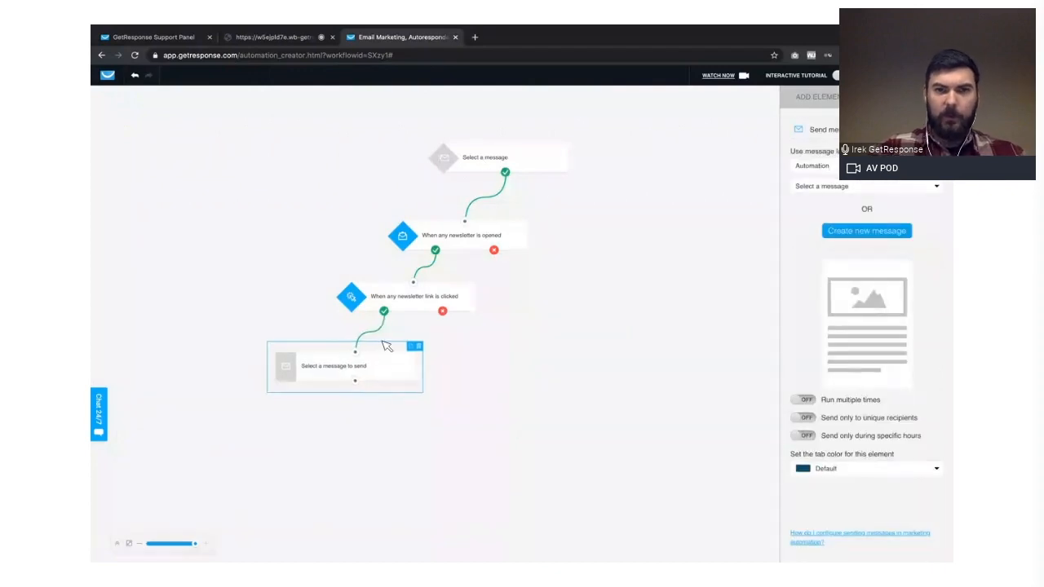
- Add a second Send message action level with the first one and connect the newsletter-opened condition's negative outcome to it
left_click(786, 101)
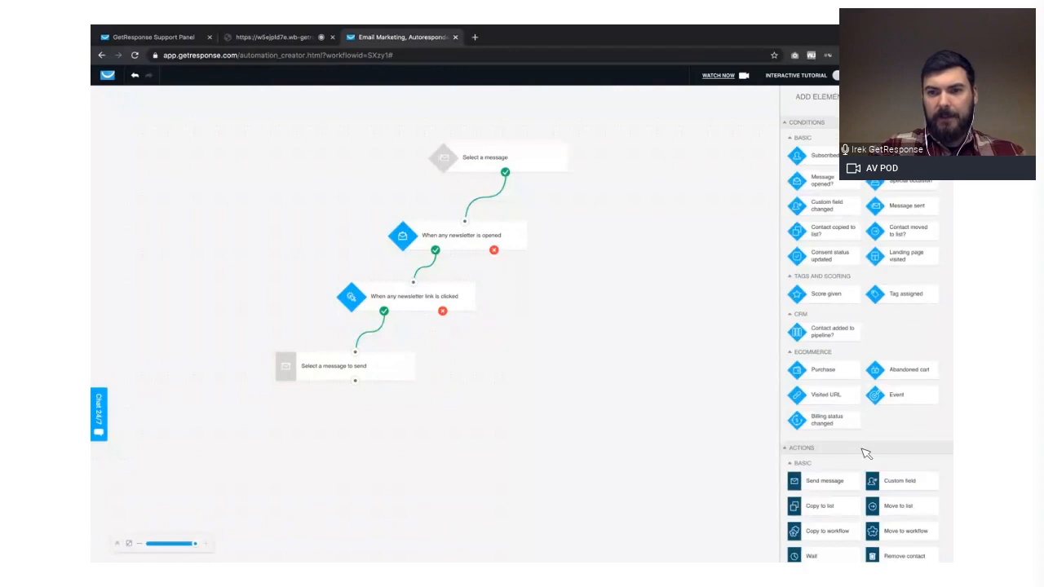
scroll(850, 474, "down", 1)
left_click_drag(850, 474, 608, 374)
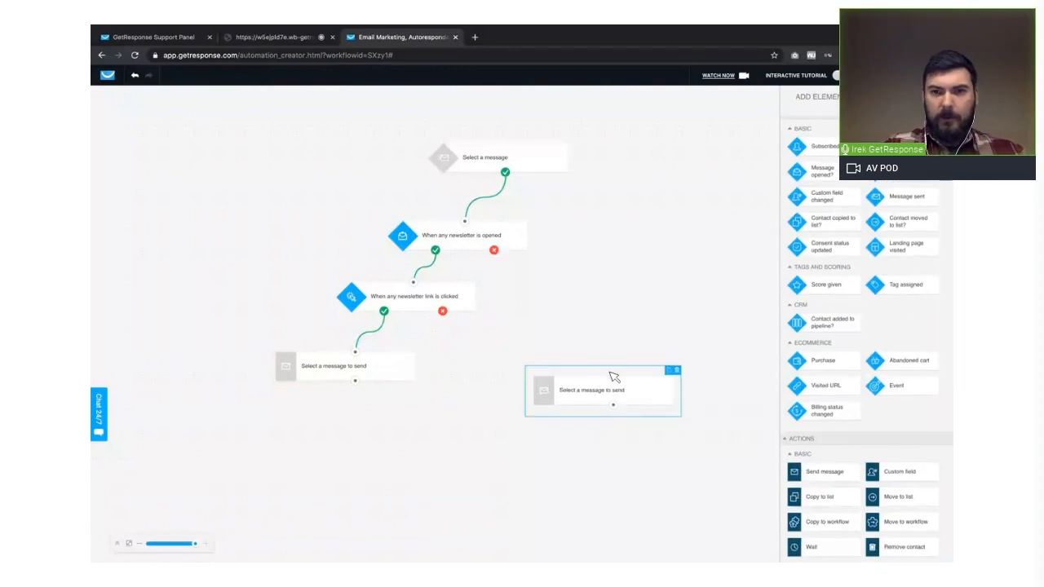
left_click(617, 380)
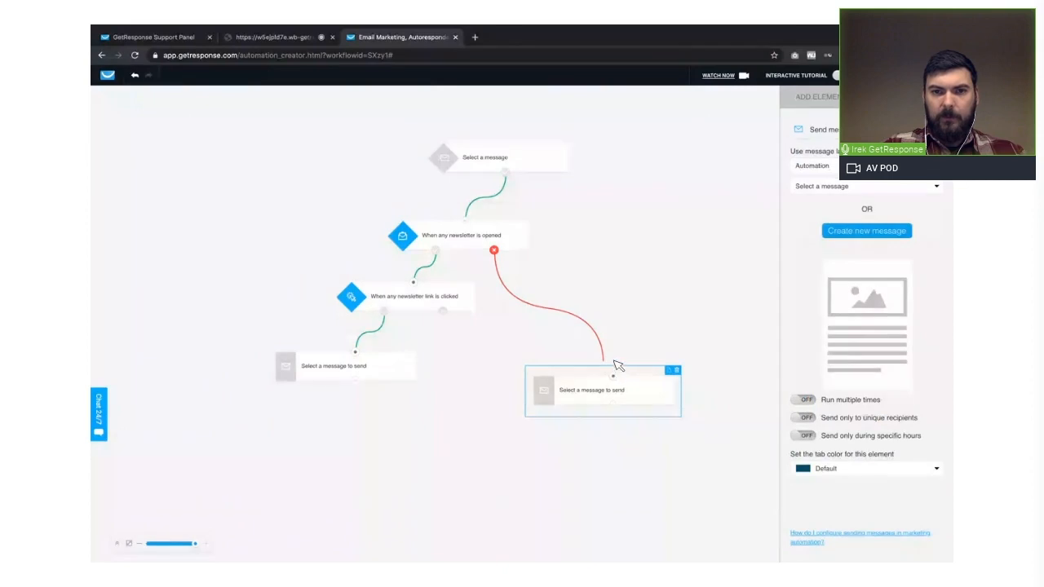
left_click(831, 98)
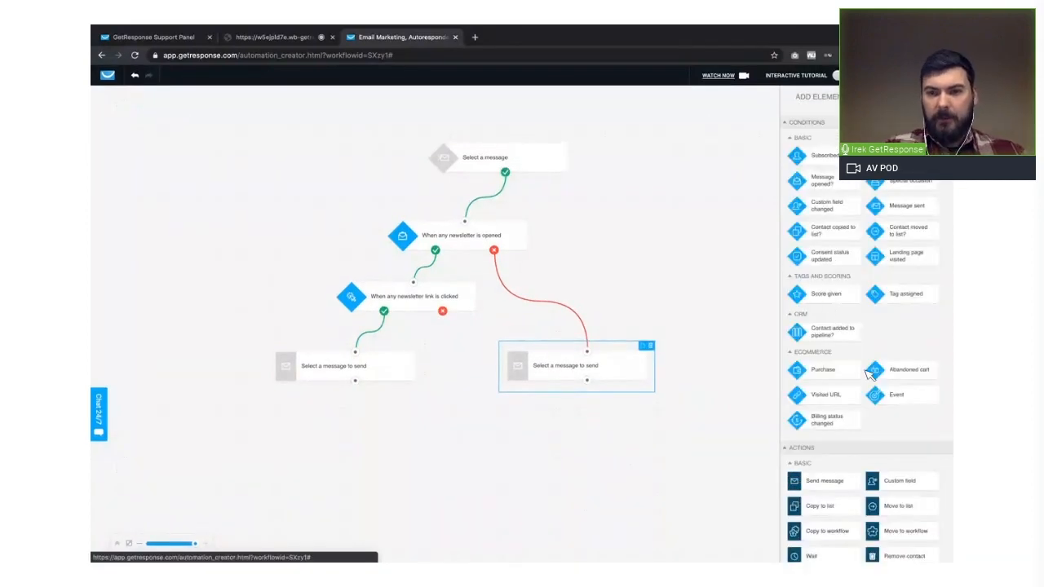
- Add a Wait action below and between the two Send message actions and connect both of them to it
scroll(849, 342, "down", 5)
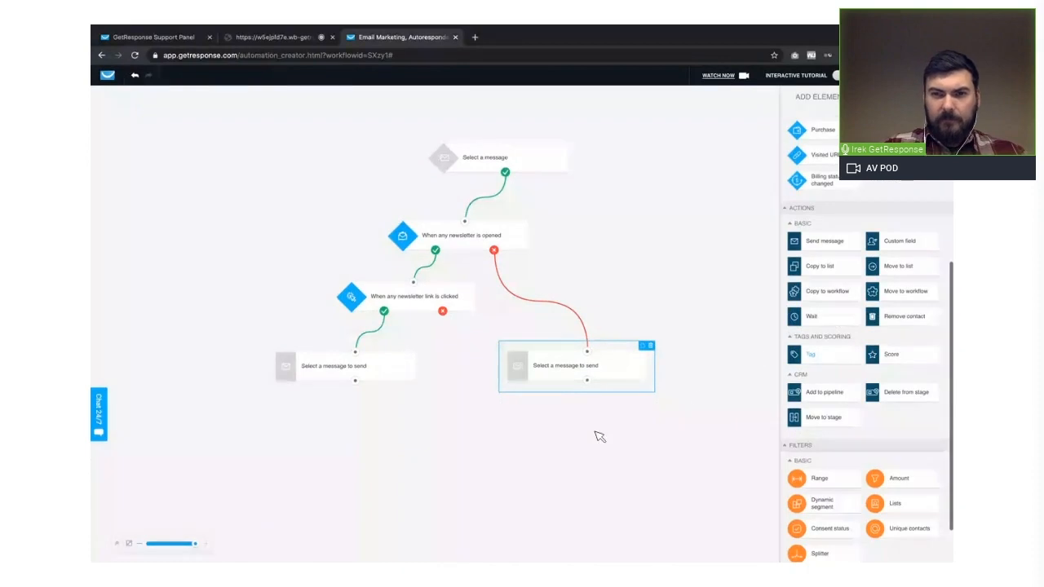
left_click_drag(462, 433, 464, 457)
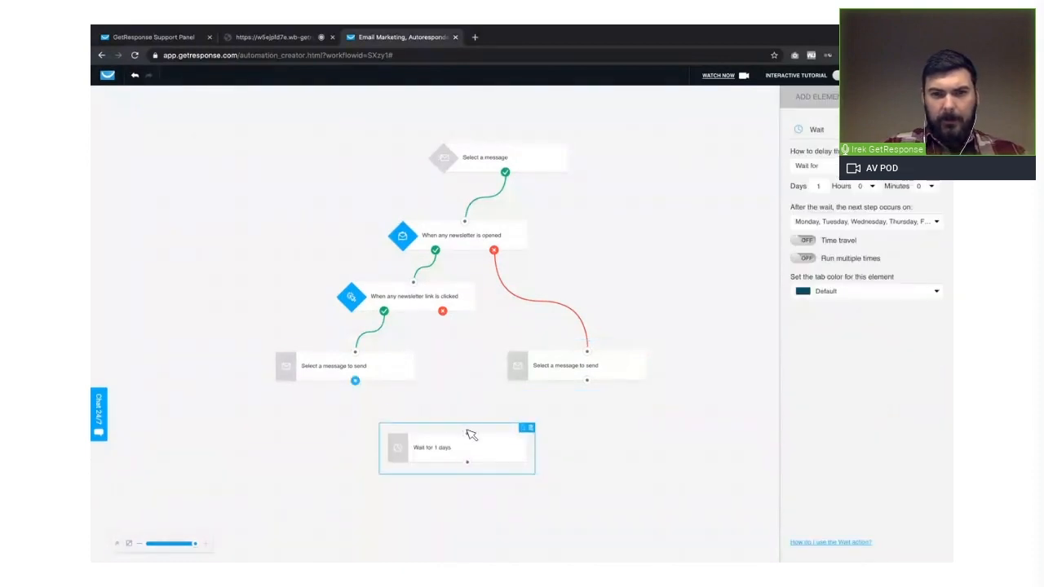
left_click_drag(354, 381, 467, 432)
left_click_drag(587, 381, 471, 431)
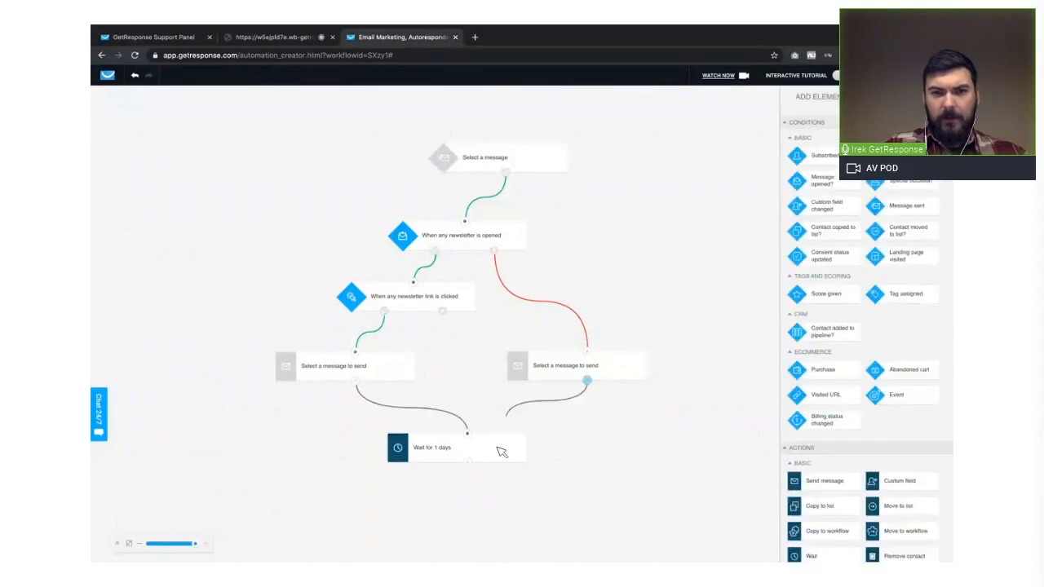
- Set the Wait action's delay type to Wait until a specific day and time
left_click(501, 449)
left_click(867, 167)
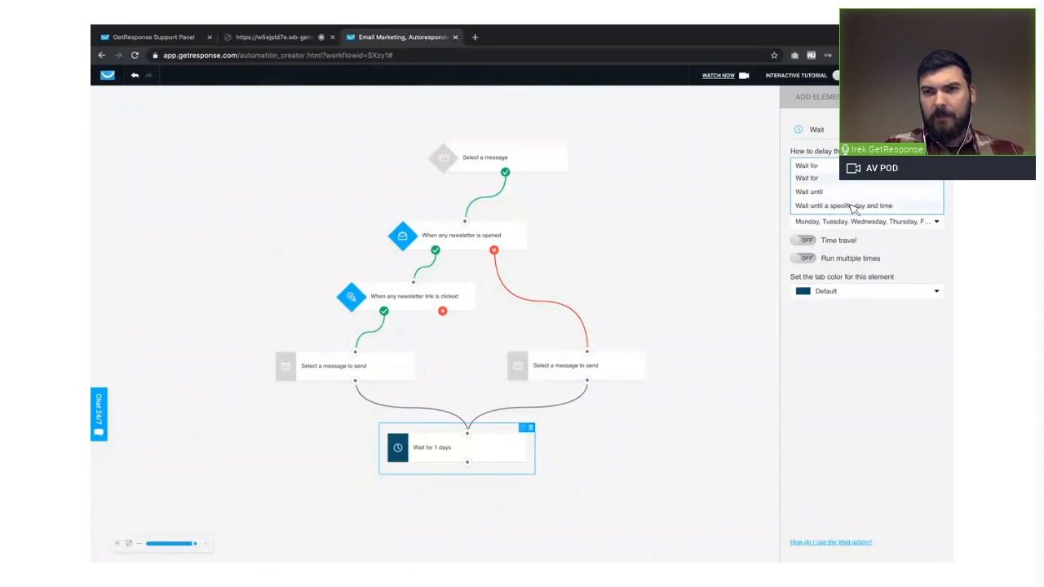
left_click(854, 208)
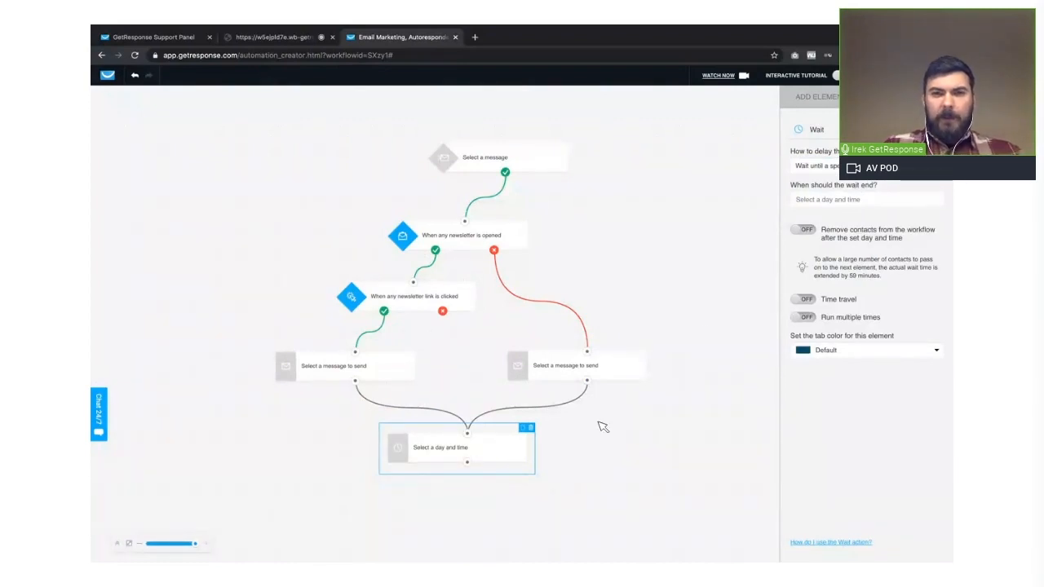
left_click(617, 461)
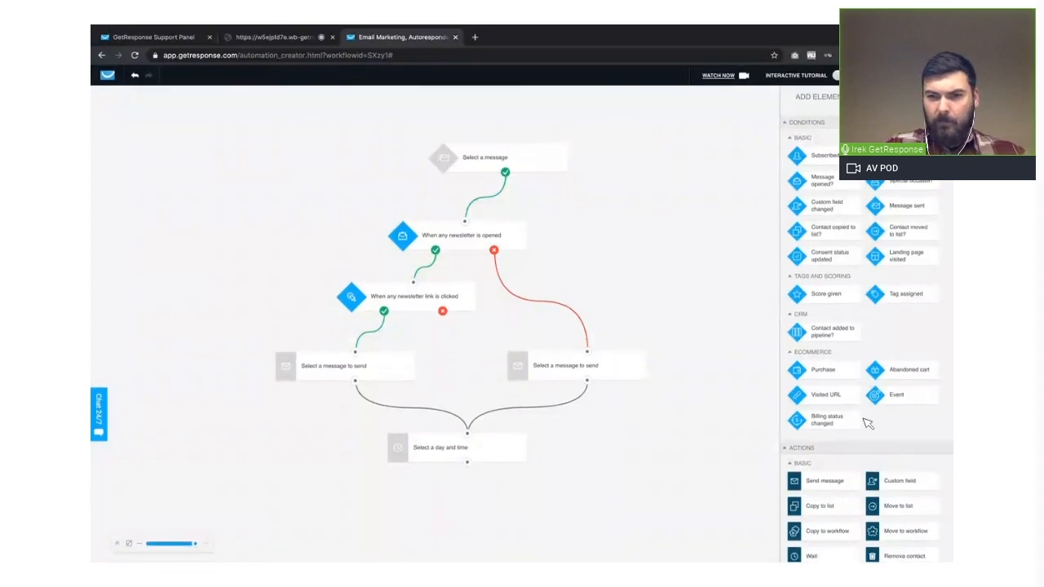
- Add a Send message action below the Wait action and connect the Wait action to it
scroll(868, 424, "down", 2)
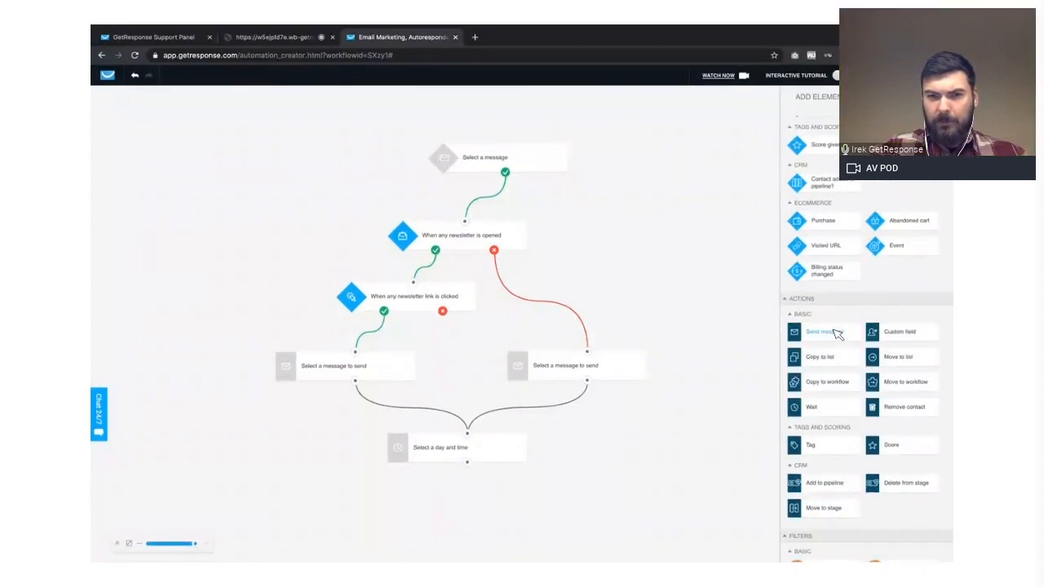
left_click_drag(837, 335, 463, 491)
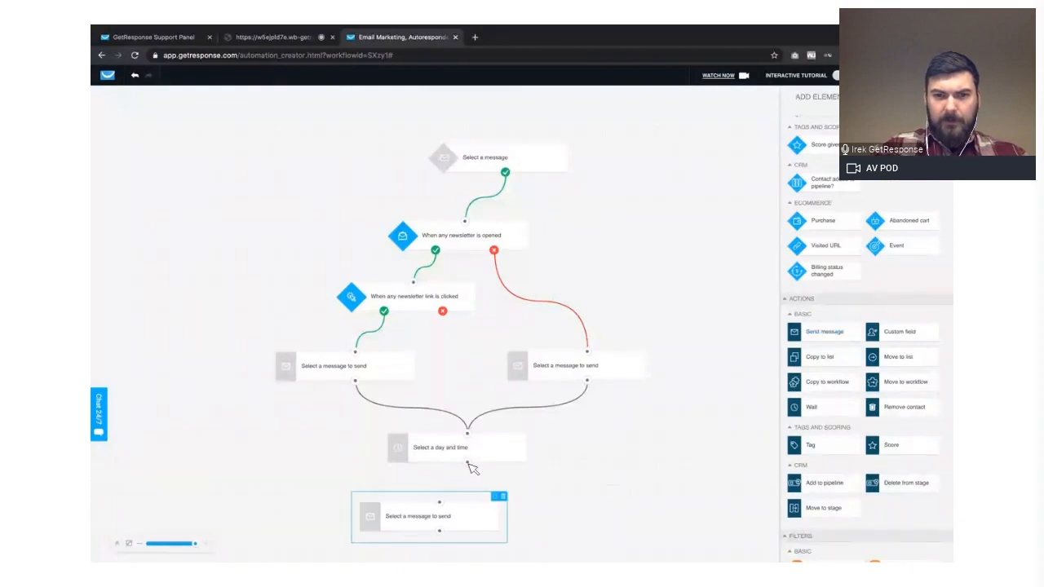
left_click(684, 549)
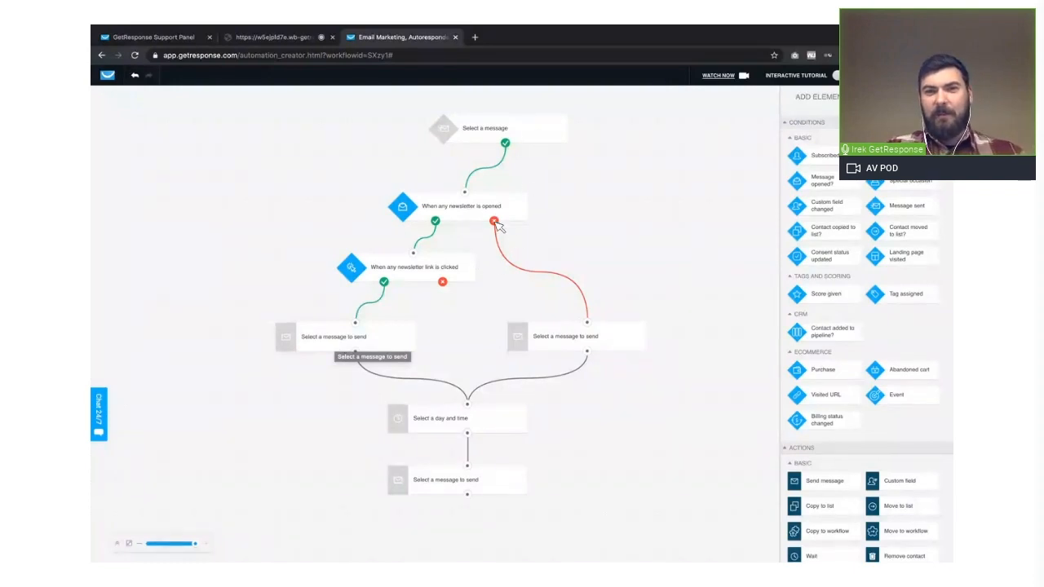
left_click(617, 333)
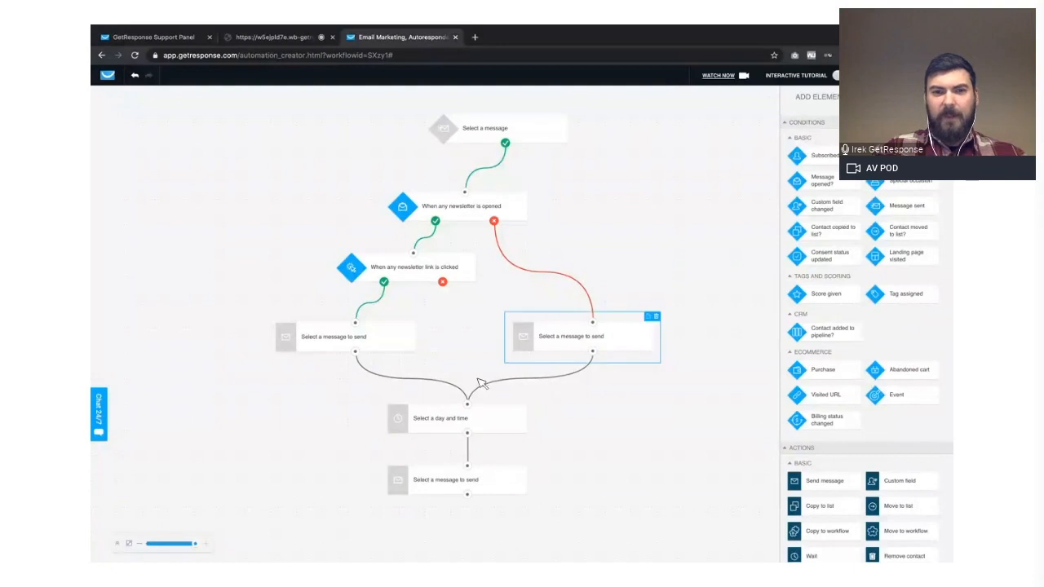
left_click(484, 425)
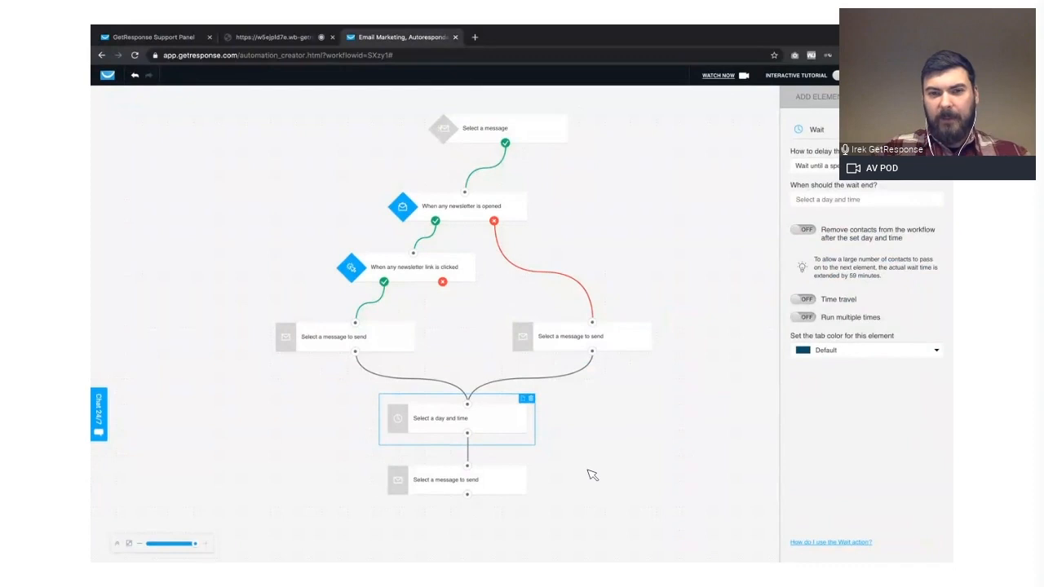
left_click(518, 485)
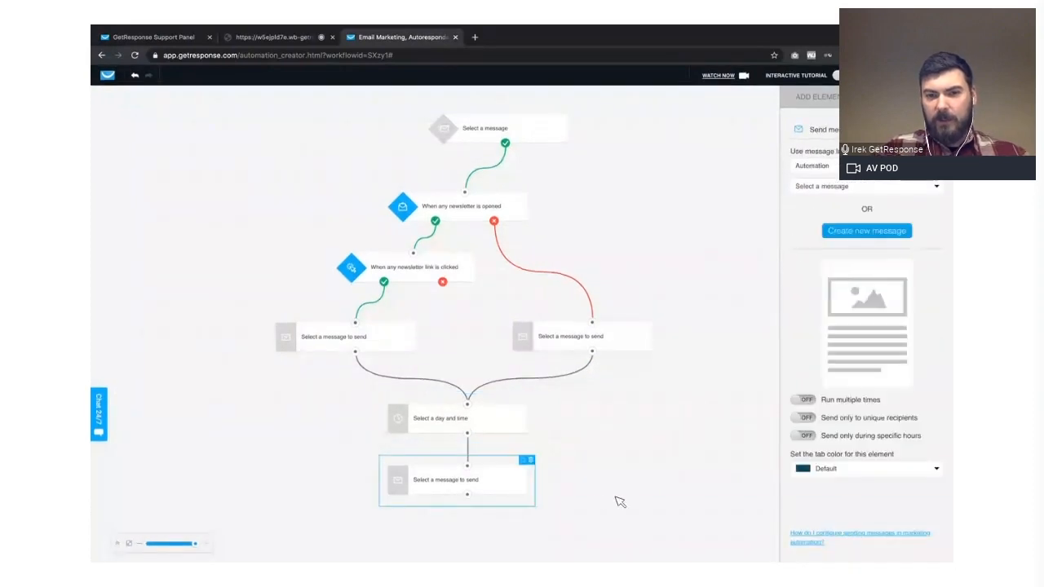
- Add a link-clicked condition below and slightly left of the last Send message action and connect that action to it
left_click(141, 544)
left_click(832, 101)
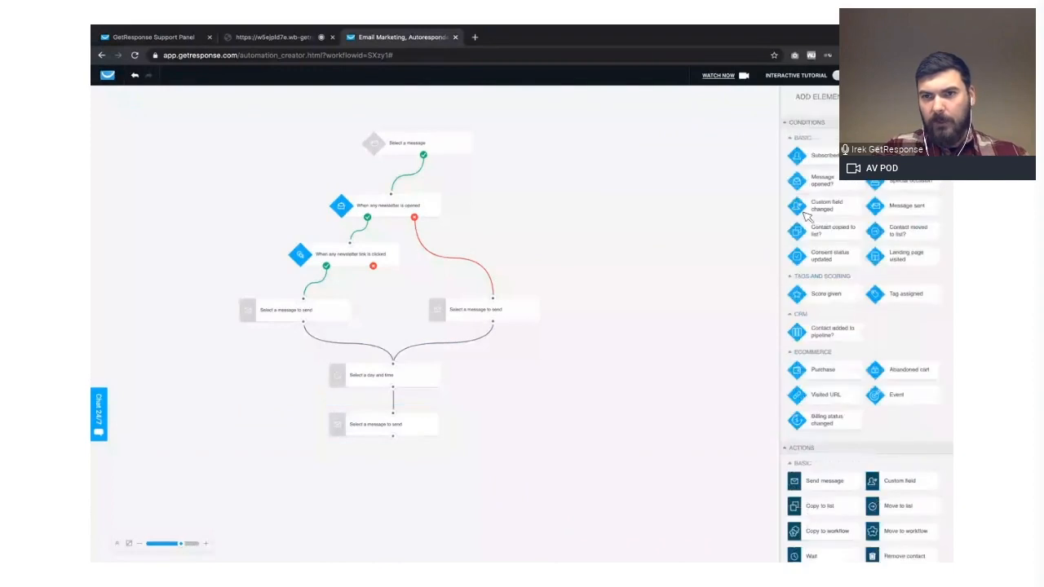
scroll(865, 365, "down", 1)
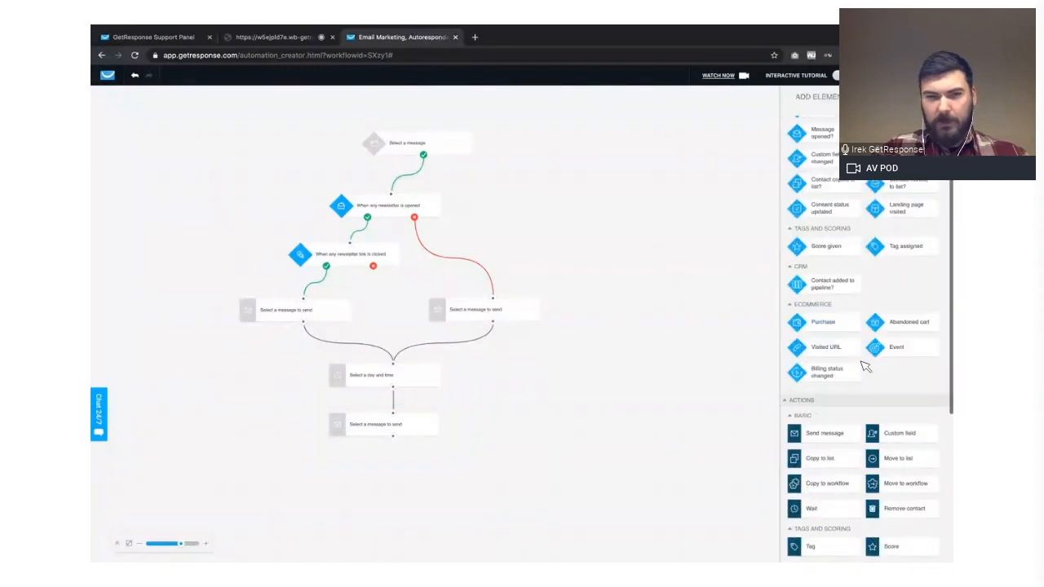
scroll(867, 367, "down", 1)
scroll(881, 414, "down", 1)
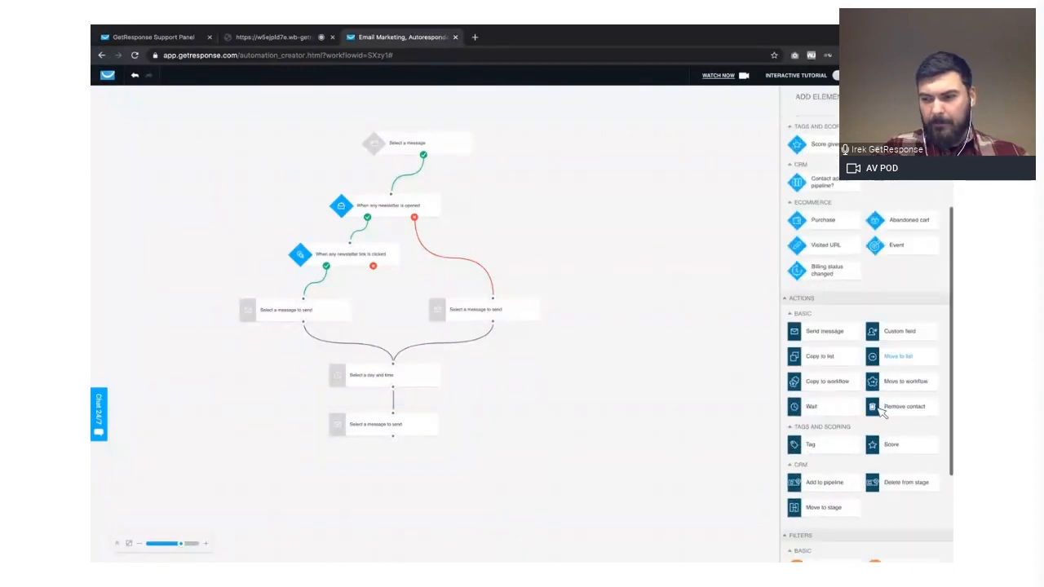
scroll(881, 412, "up", 3)
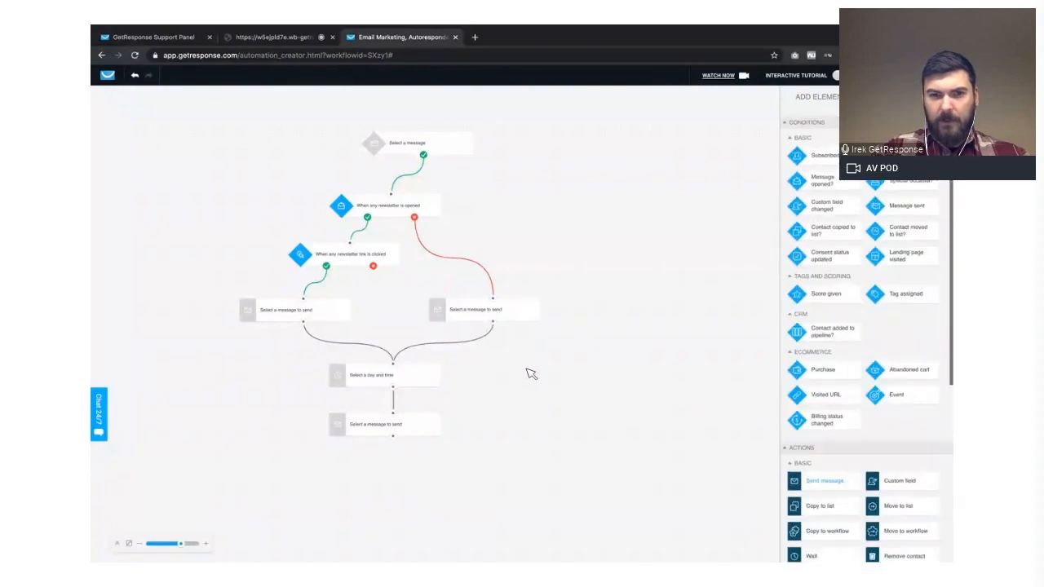
left_click(429, 430)
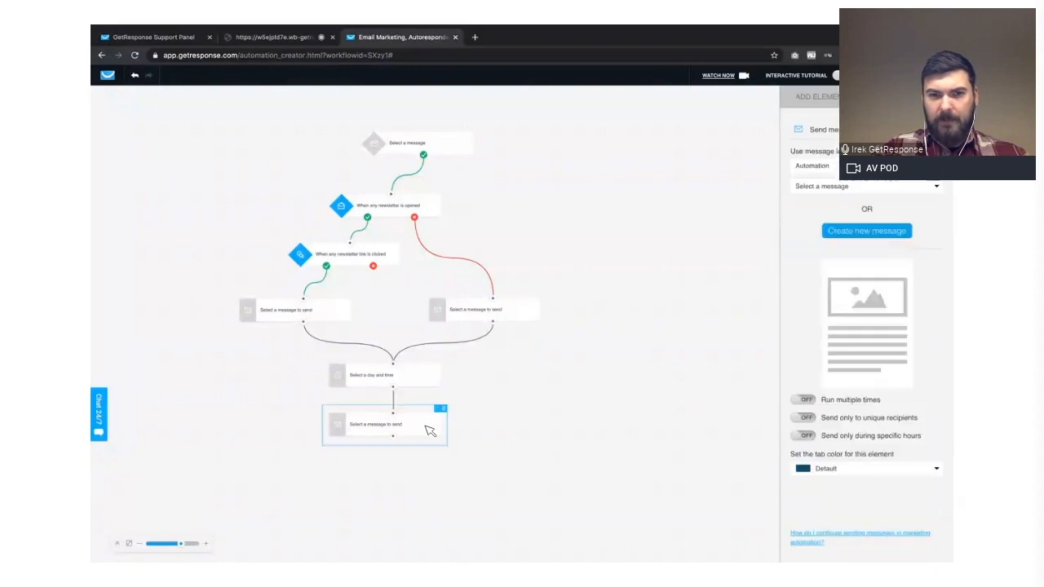
left_click(832, 98)
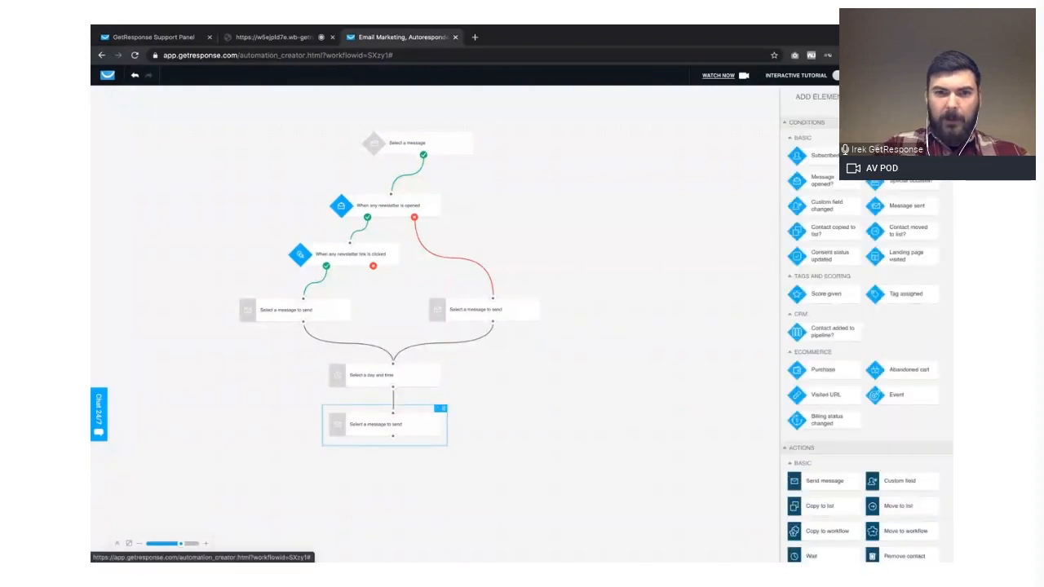
left_click_drag(390, 451, 352, 461)
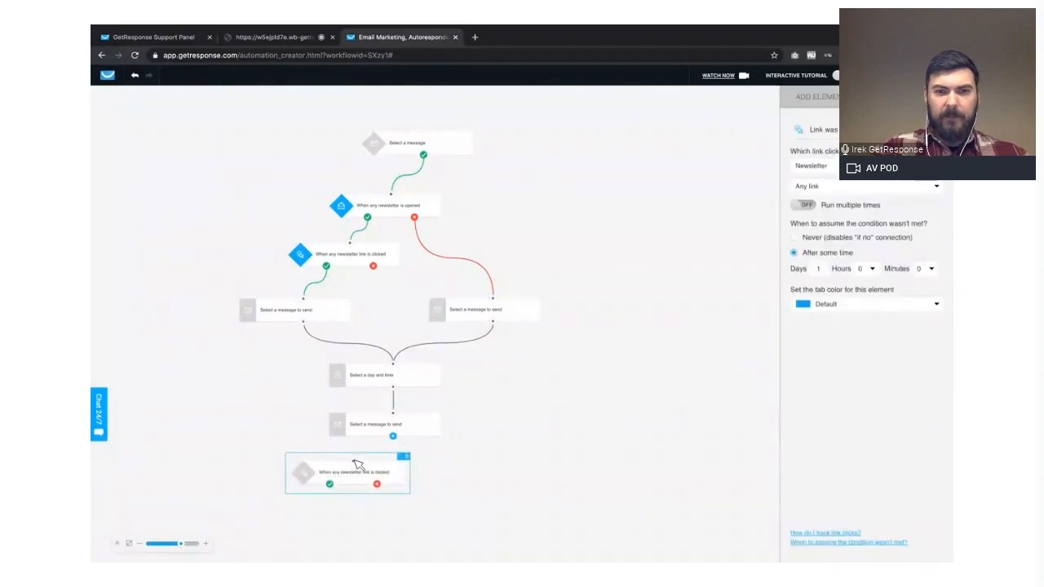
left_click_drag(394, 436, 354, 460)
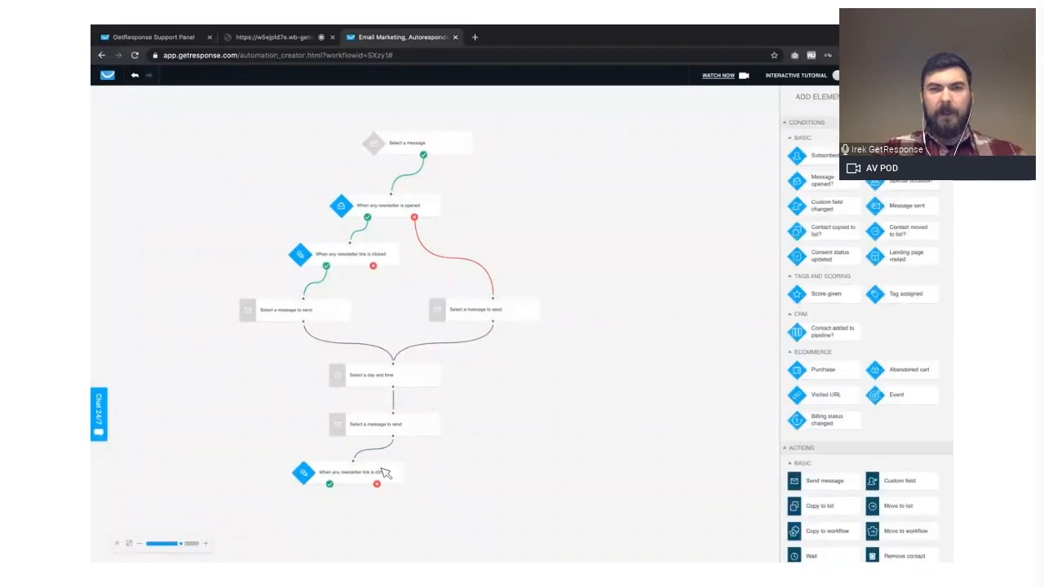
left_click(385, 473)
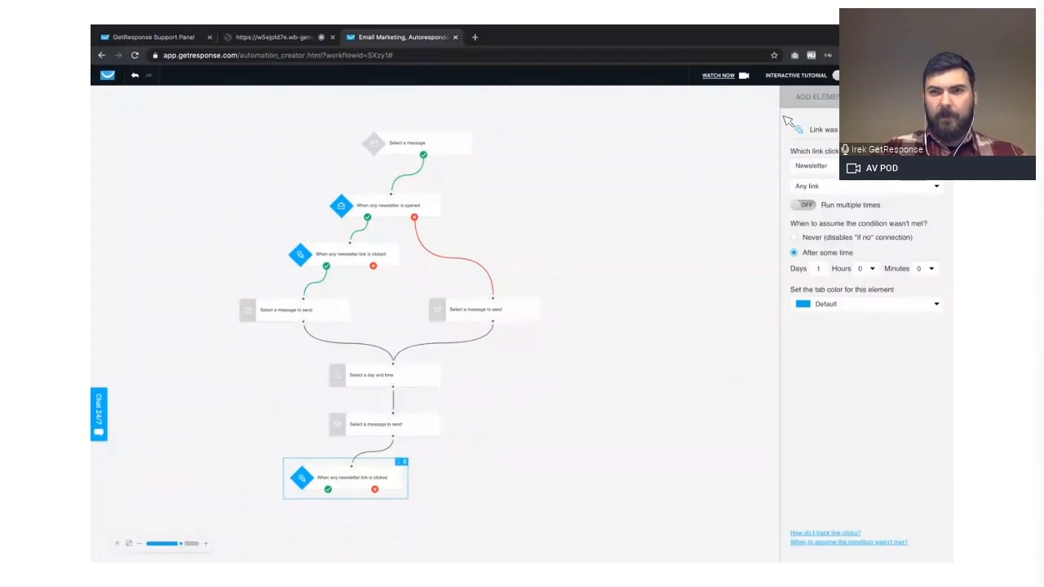
- Add another link-clicked condition below and right of the lower one and connect that condition's negative outcome to it
left_click(815, 100)
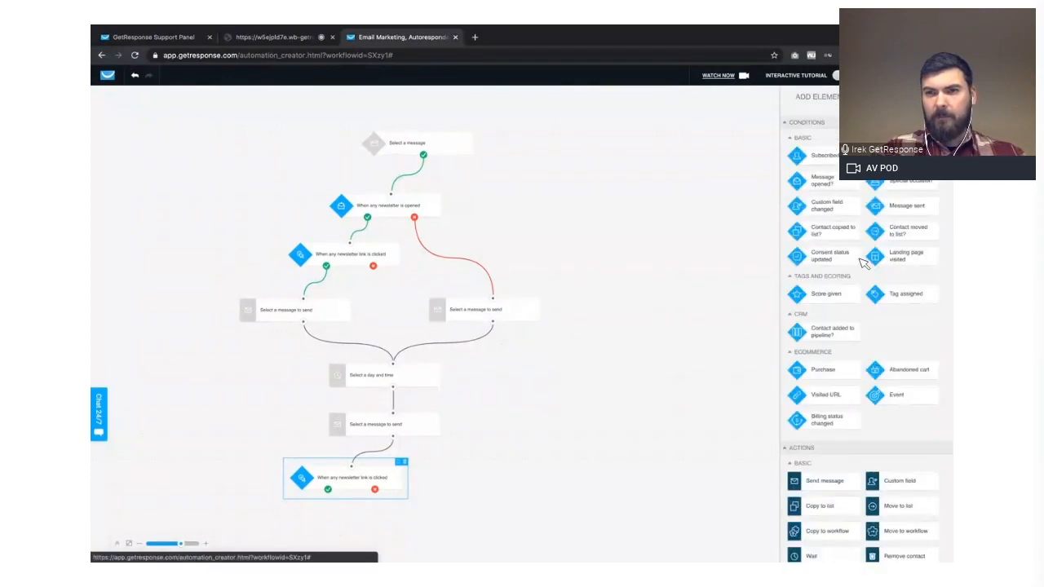
scroll(865, 262, "down", 2)
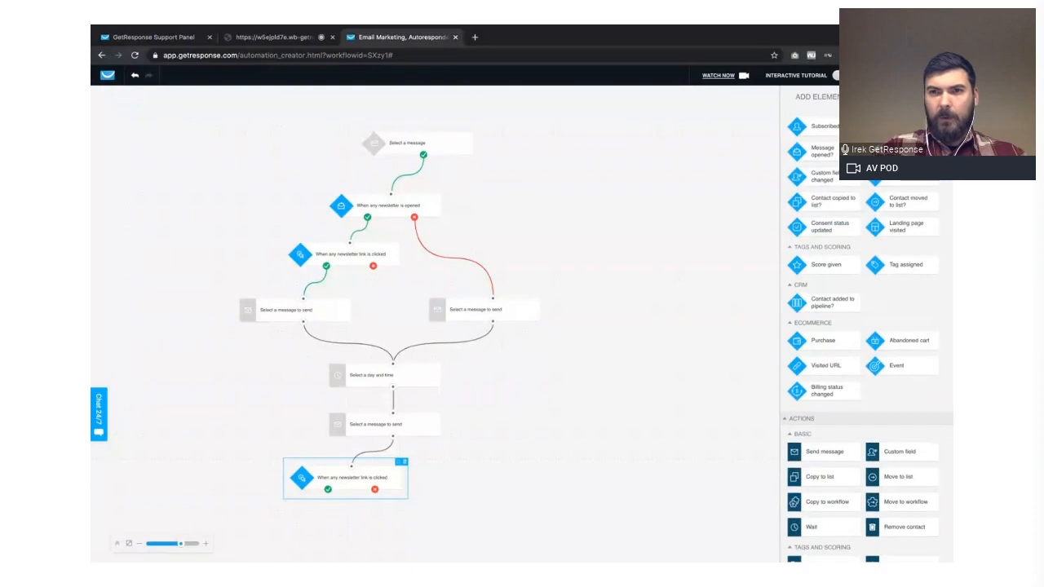
left_click_drag(903, 152, 474, 521)
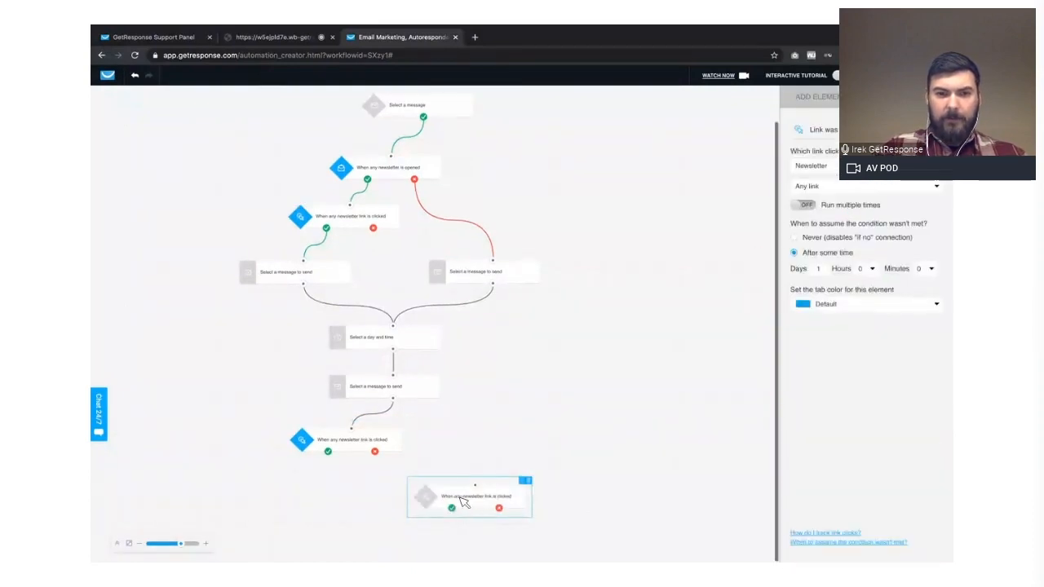
left_click_drag(421, 492, 390, 473)
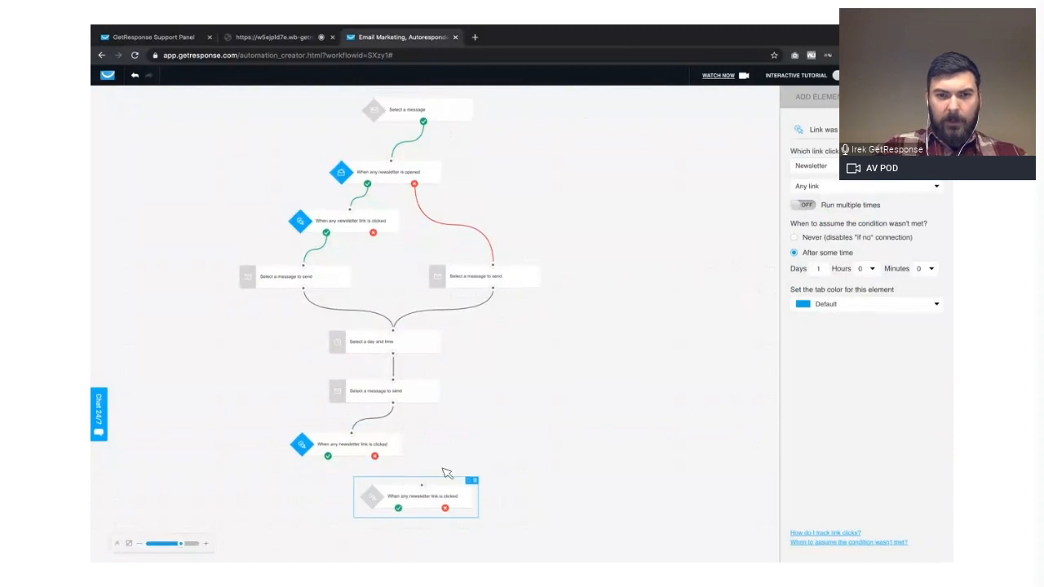
left_click_drag(375, 456, 422, 485)
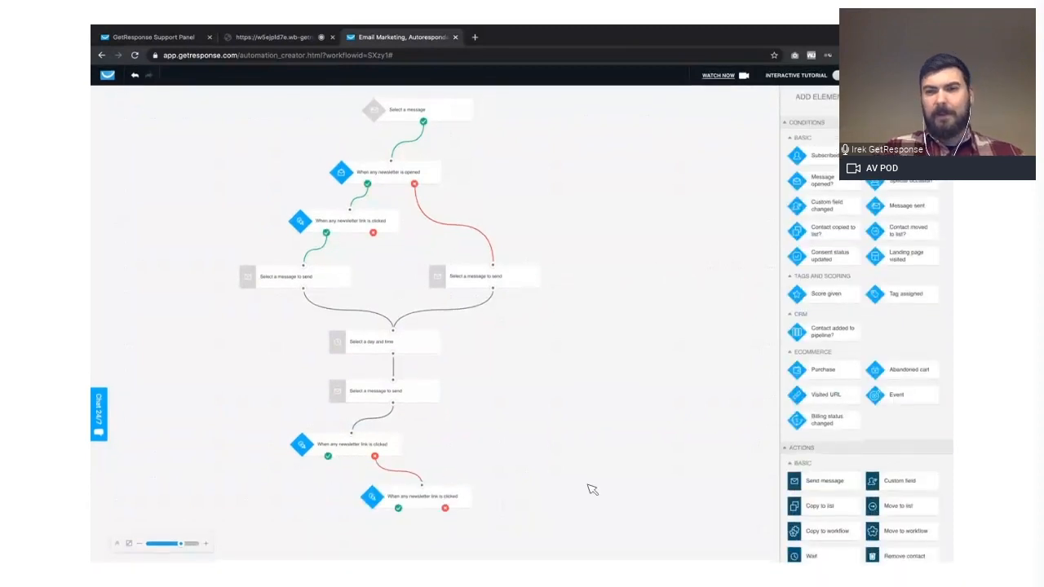
- Add a Tag action below and left of the upper of the two new link-clicked conditions and connect that condition's positive outcome to it
scroll(844, 428, "down", 5)
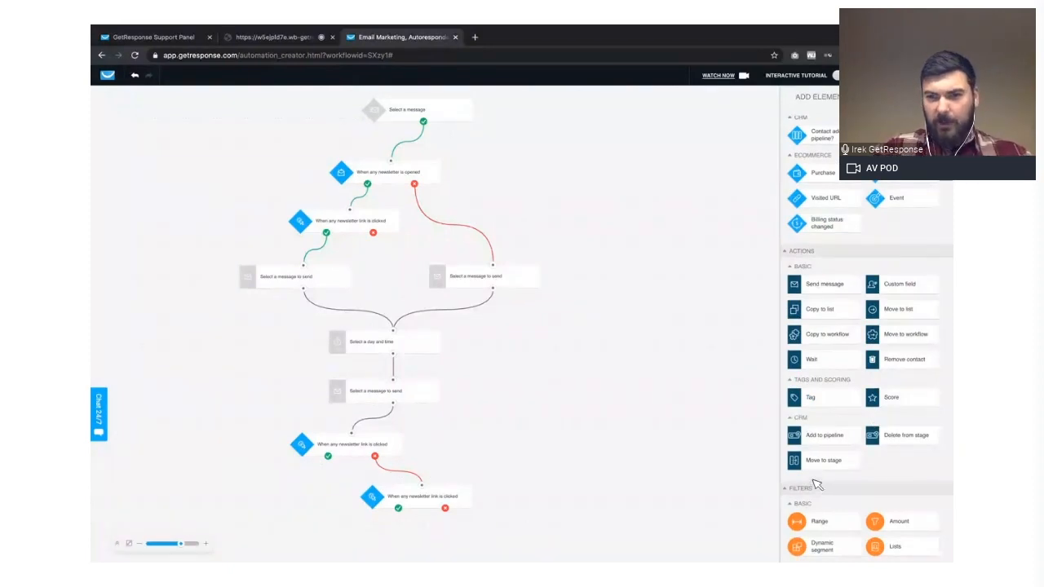
left_click_drag(507, 521, 319, 546)
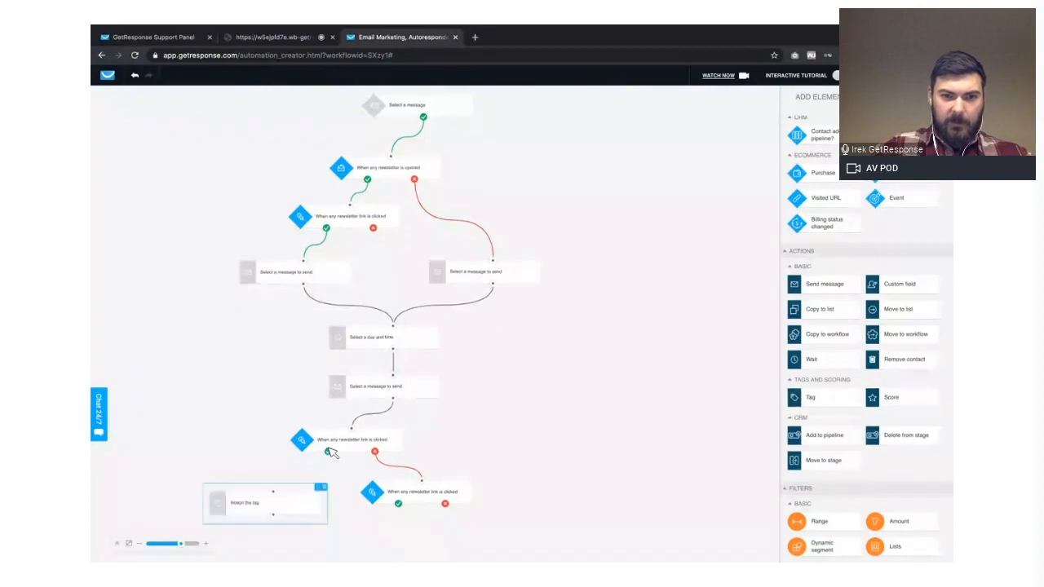
left_click_drag(328, 452, 275, 488)
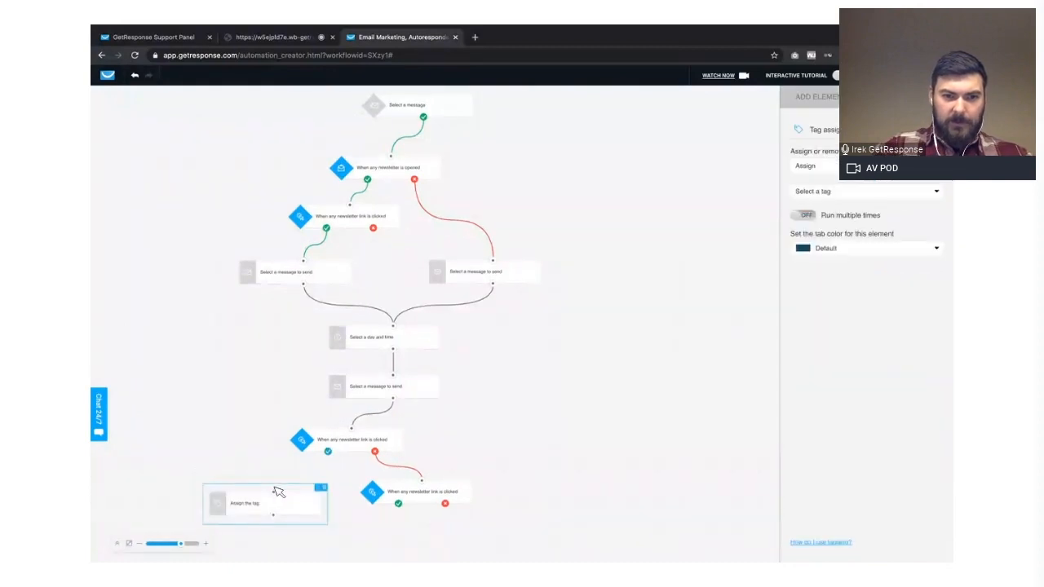
left_click(579, 390)
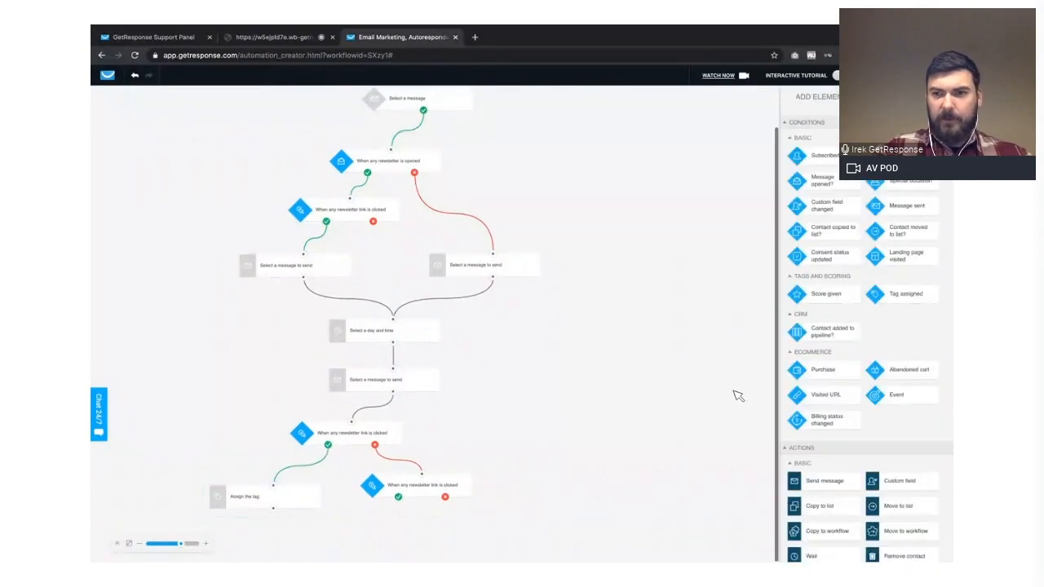
- Add a second Tag action below the lowest link-clicked condition and connect that condition's positive outcome to it
left_click(447, 487)
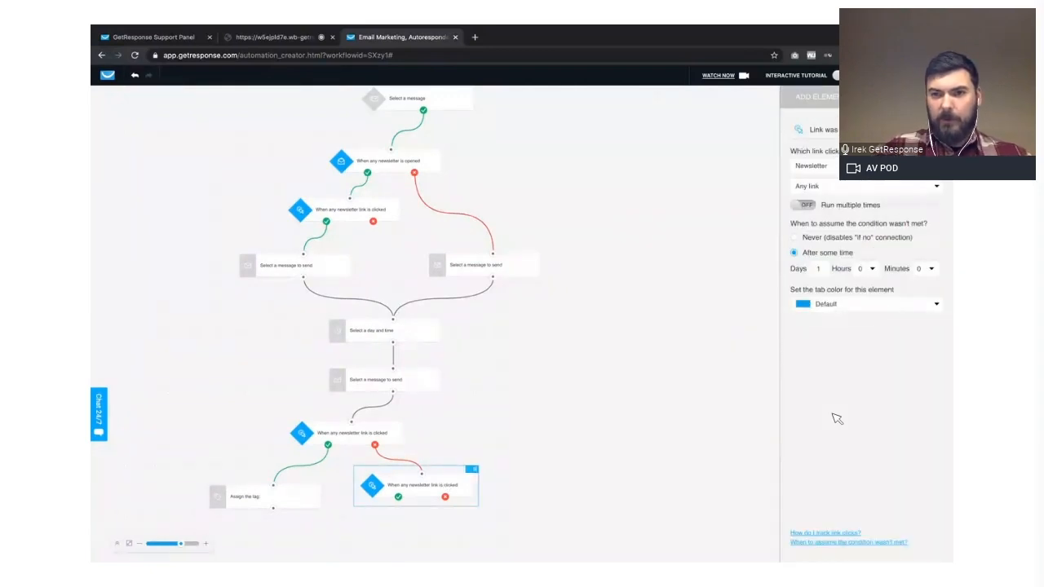
scroll(833, 415, "down", 4)
left_click_drag(823, 324, 362, 545)
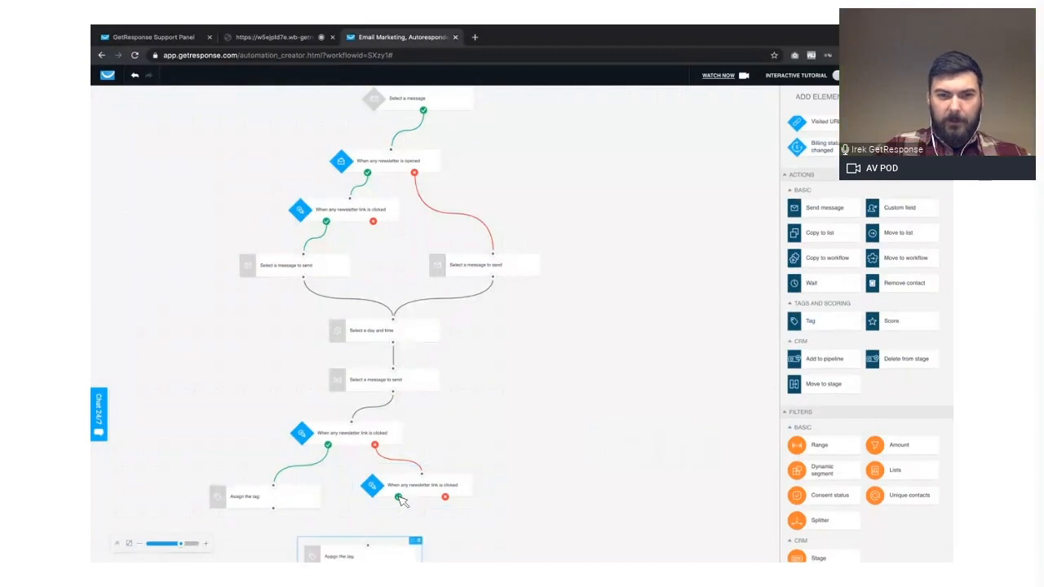
left_click_drag(400, 500, 379, 537)
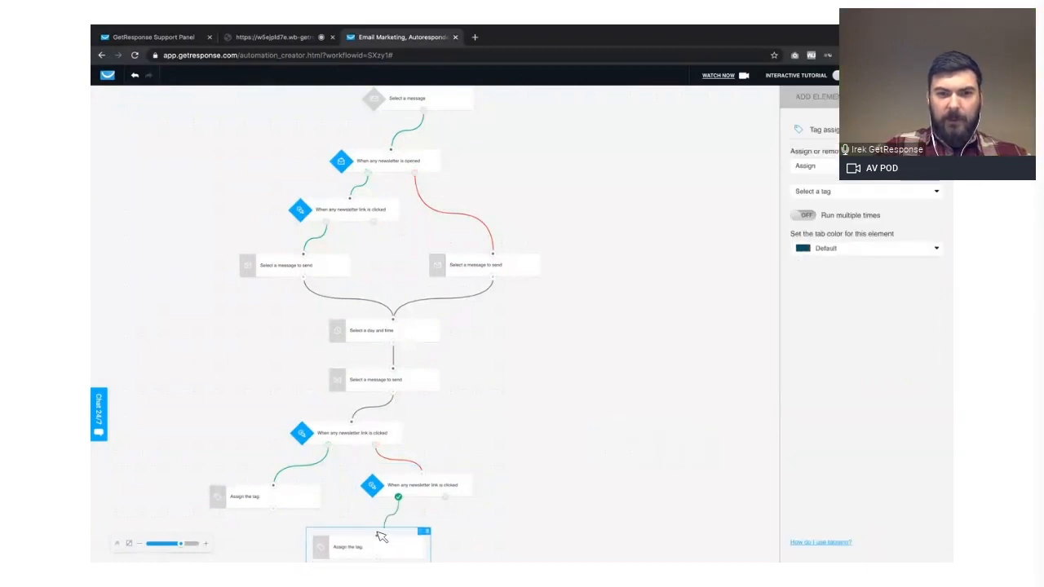
left_click(490, 529)
scroll(492, 531, "down", 2)
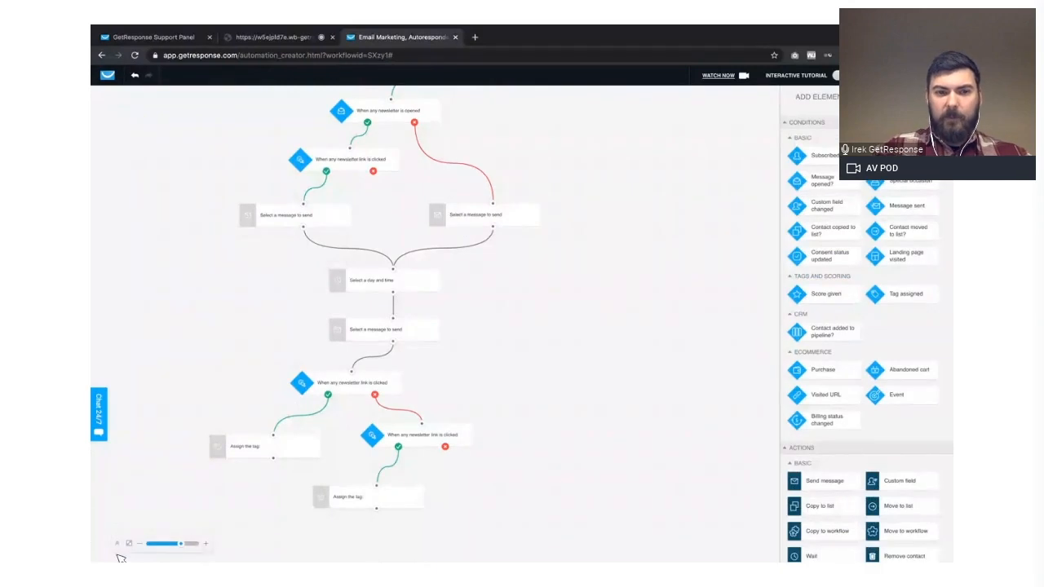
left_click(139, 543)
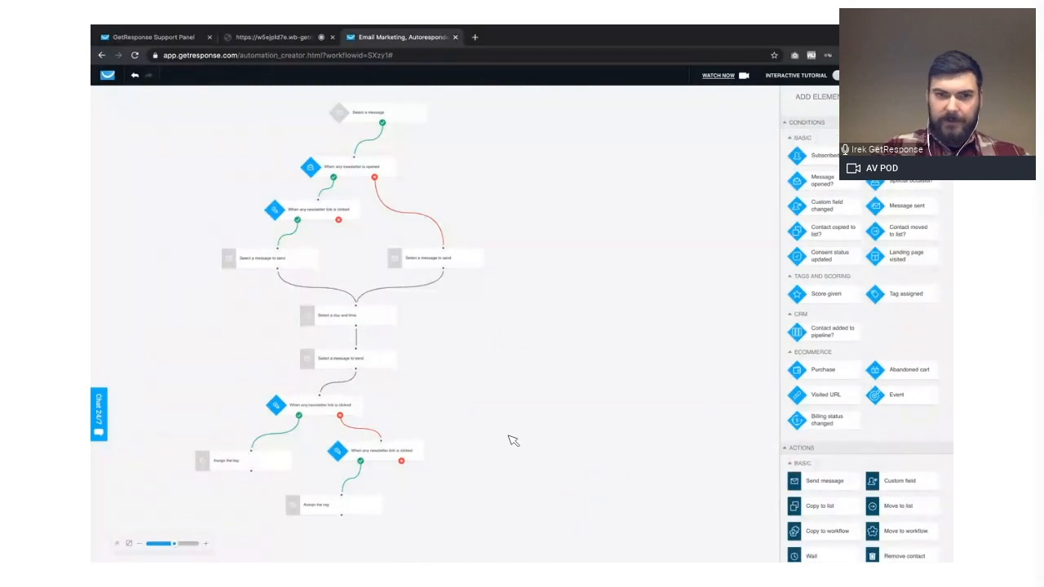
scroll(552, 426, "up", 1)
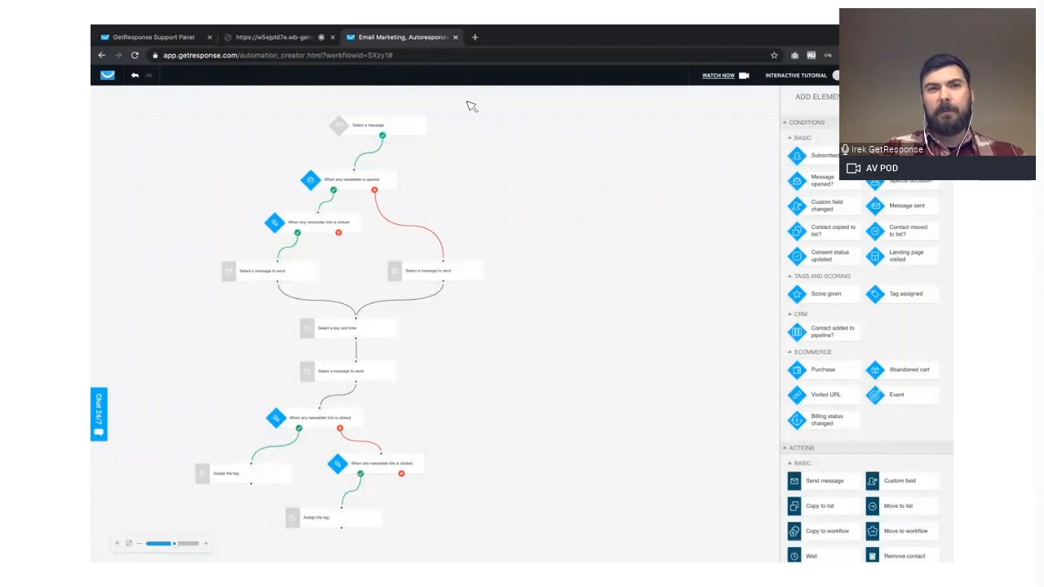
- Switch to the GetResponse webinar room and bring the presentation slides back up
left_click(265, 38)
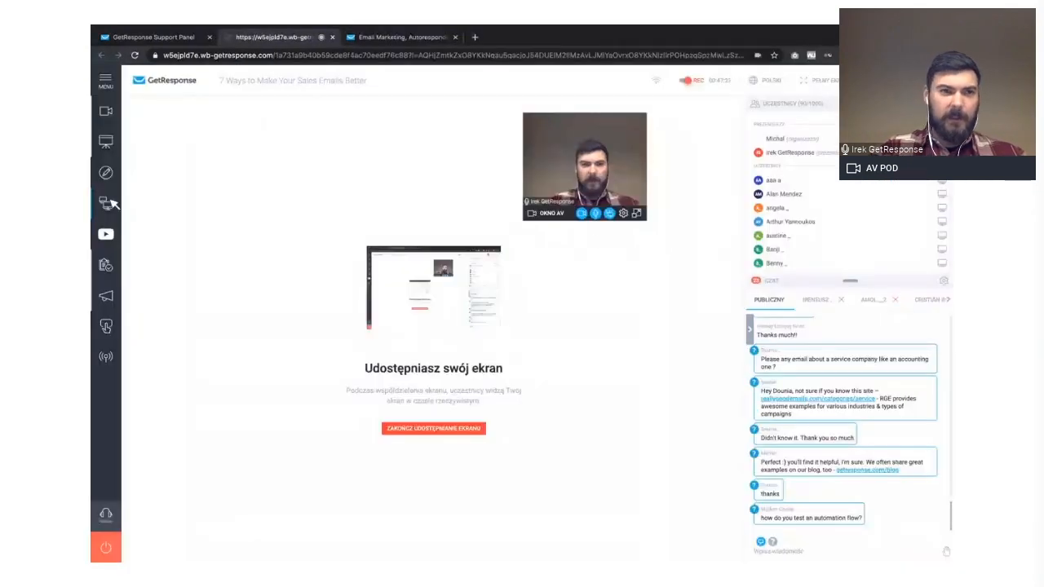
left_click(106, 142)
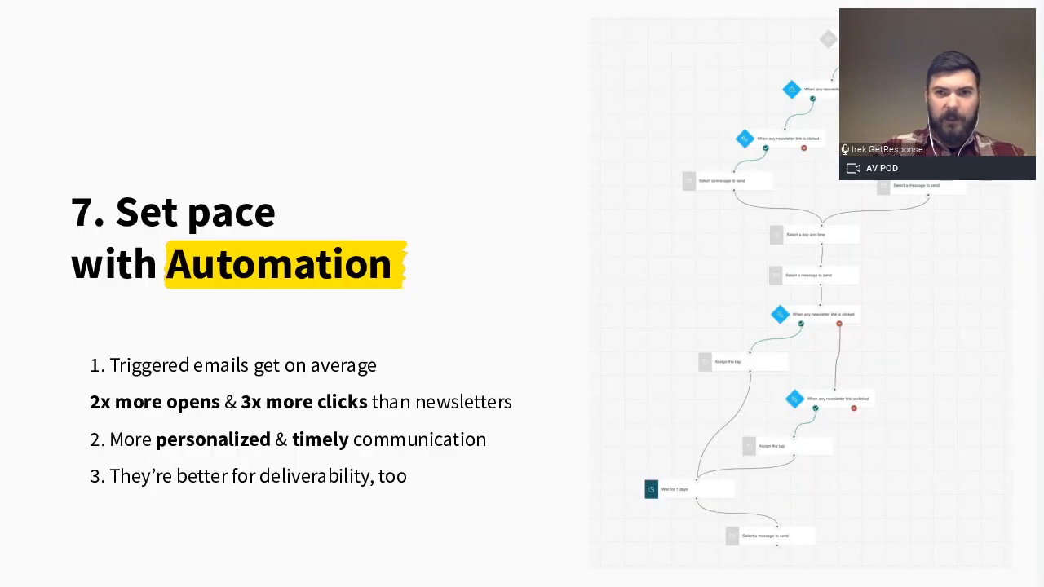